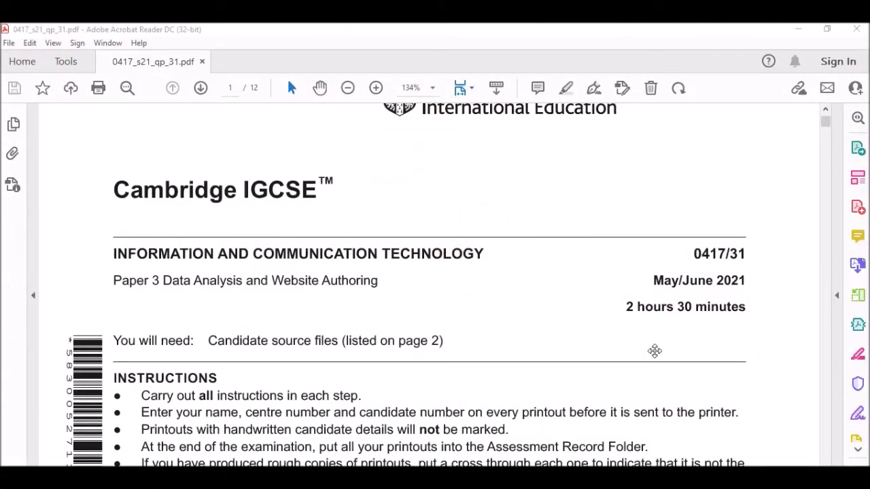
Step: Highlight 'Data Analysis' in the title, then scroll to Task 5 question 14 on page 7
drag(164, 280, 222, 281)
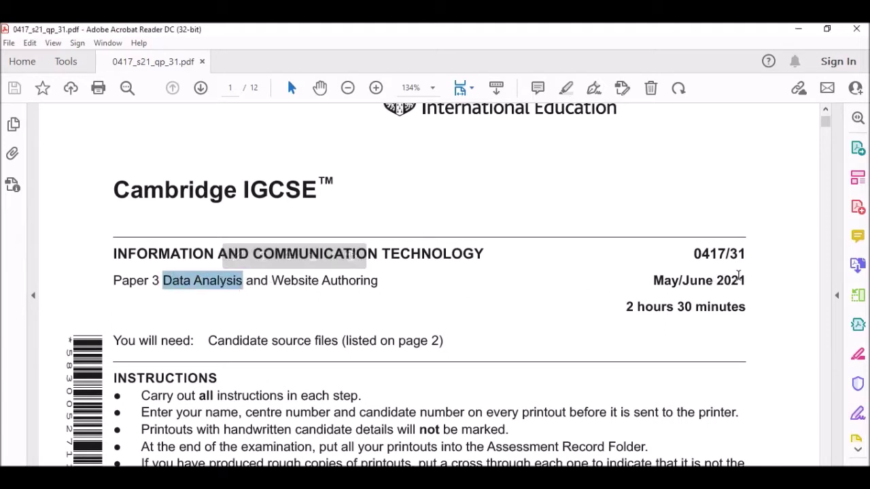
scroll(576, 307, down, 1)
scroll(577, 307, down, 20)
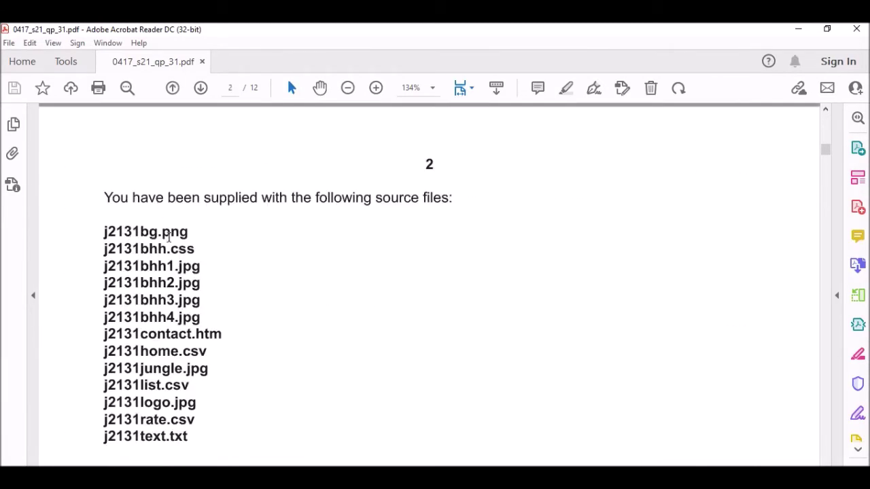
scroll(194, 268, down, 8)
scroll(197, 263, down, 20)
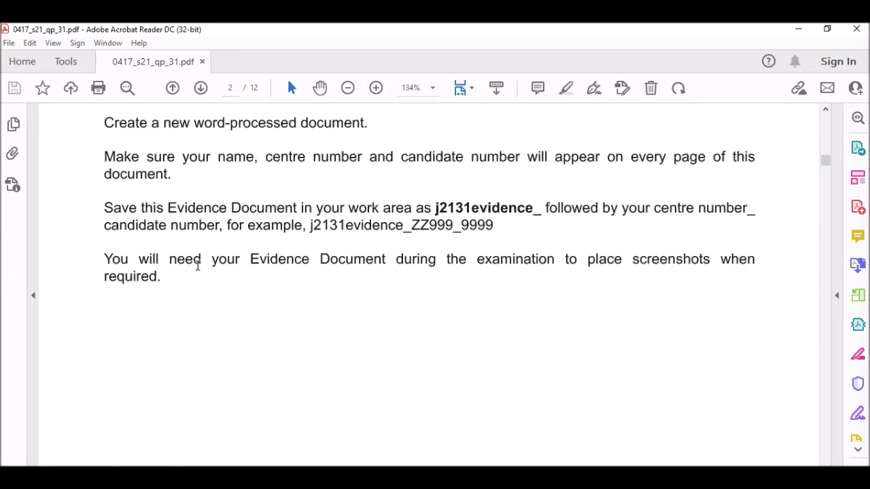
scroll(326, 285, down, 15)
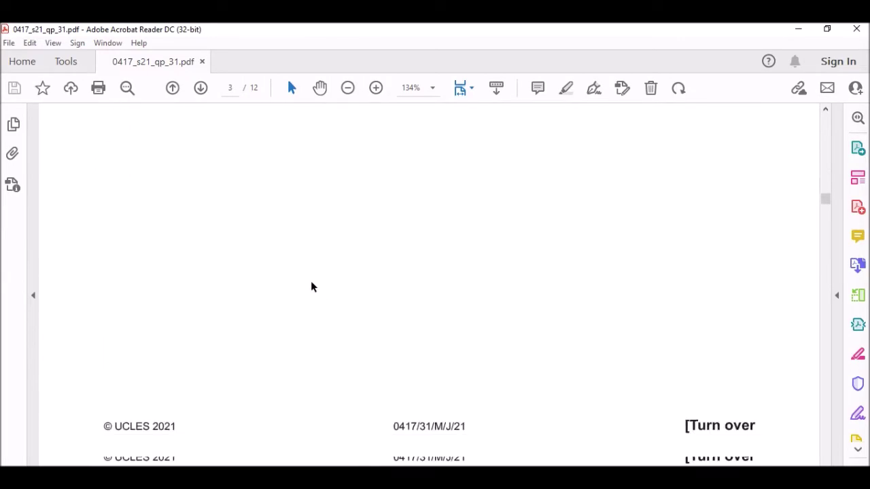
scroll(309, 281, down, 20)
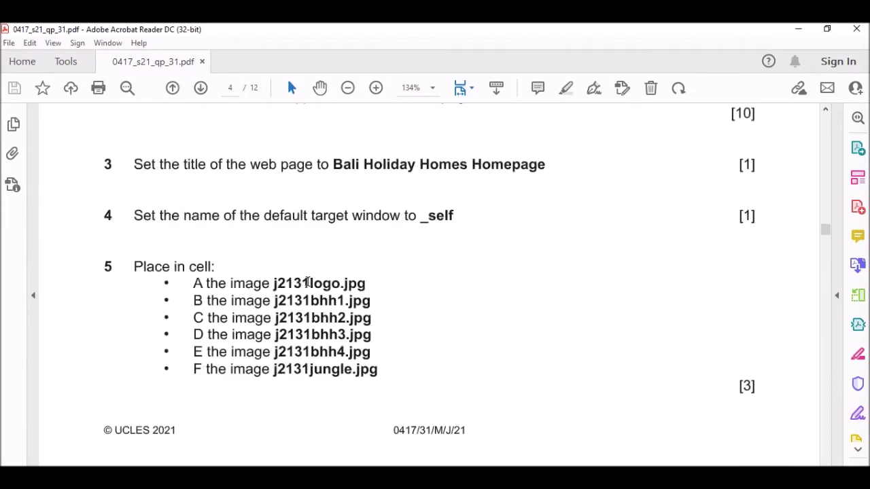
scroll(309, 281, down, 20)
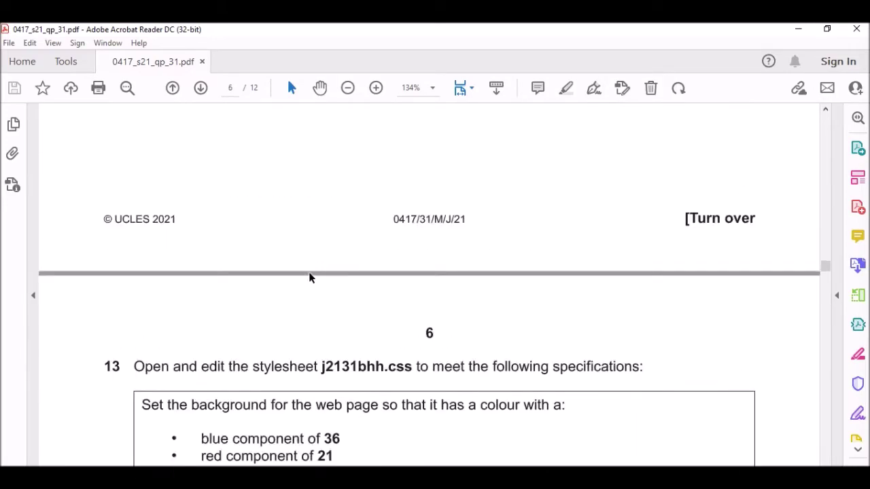
scroll(302, 280, down, 10)
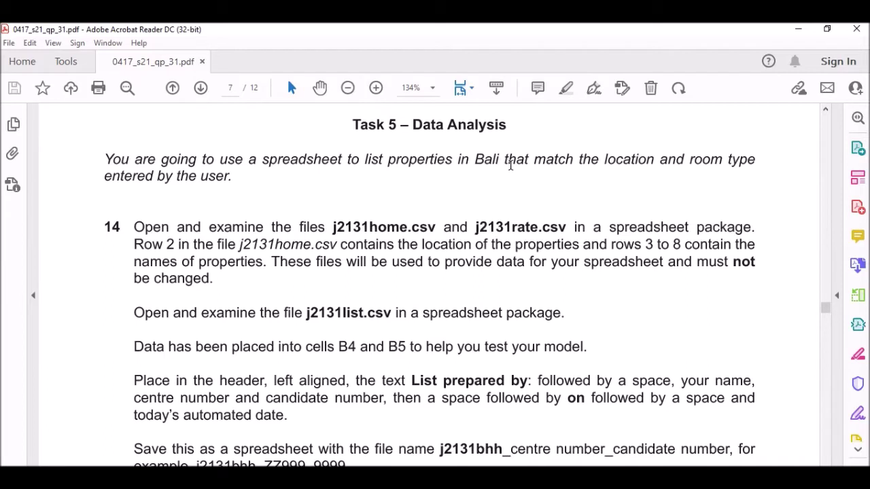
scroll(267, 257, down, 2)
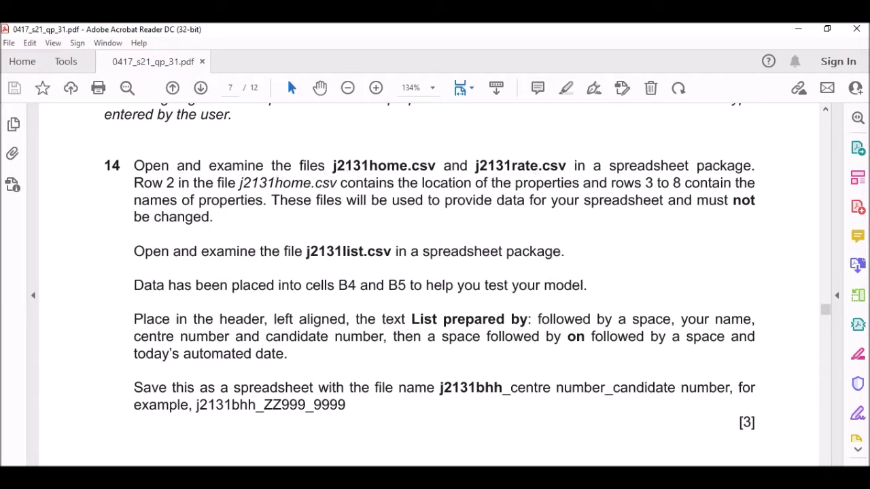
Step: Open the j2131rate and j2131list source files in Excel from the source files folder
key(alt+Tab)
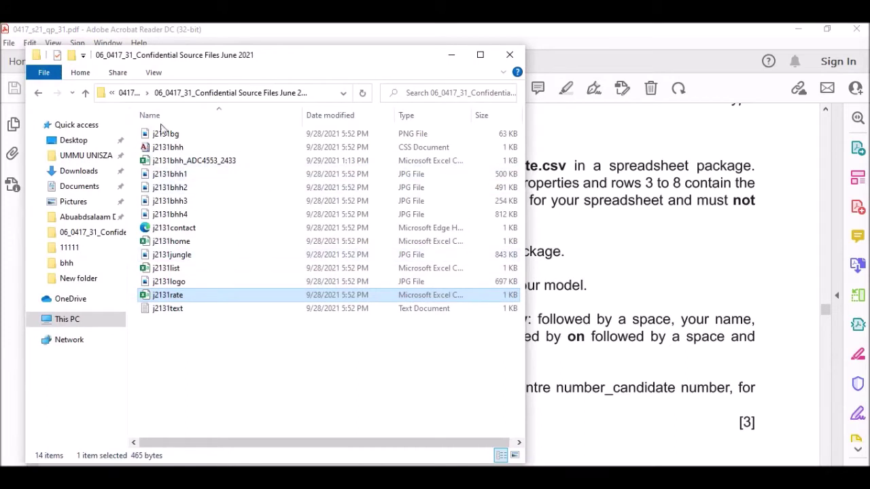
click(173, 296)
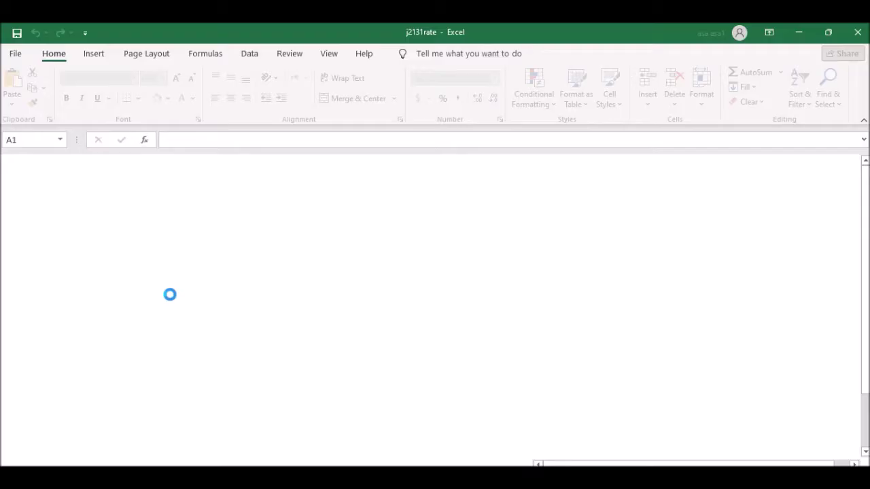
key(alt+Tab)
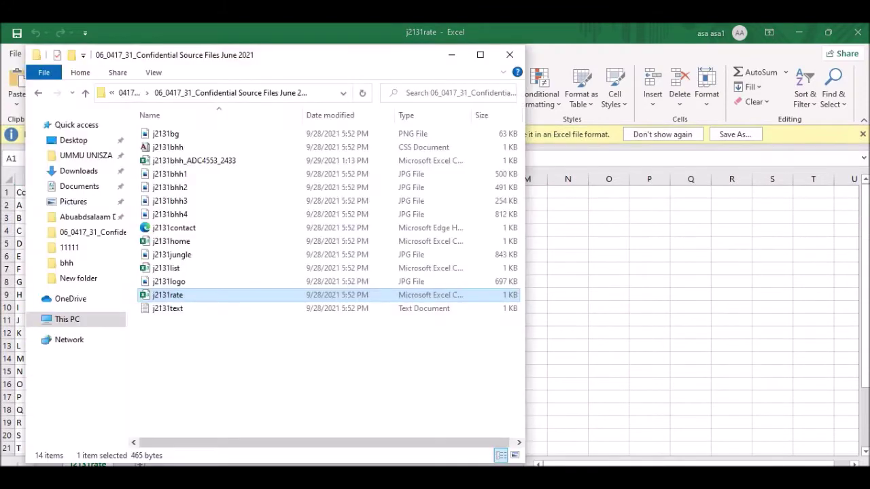
click(163, 269)
double_click(163, 269)
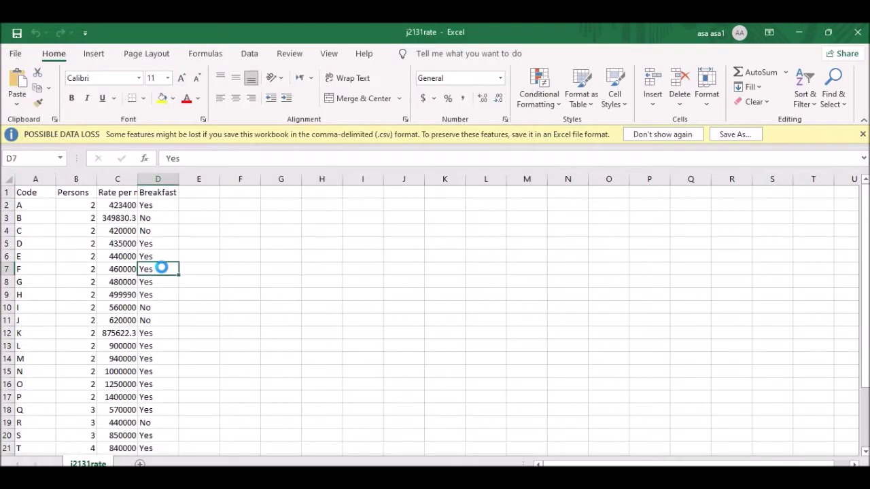
key(alt+Tab)
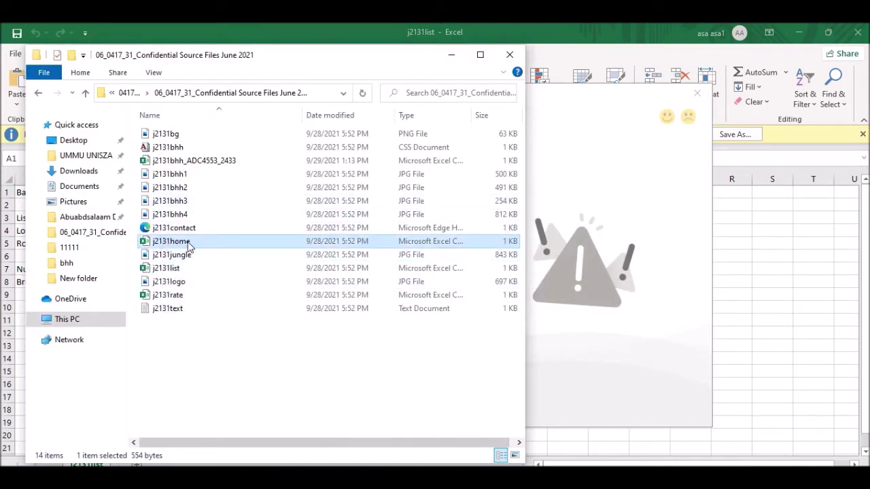
Step: Open j2131home in Excel, dismiss the Office licence warning, and return to the exam paper
key(alt+Tab)
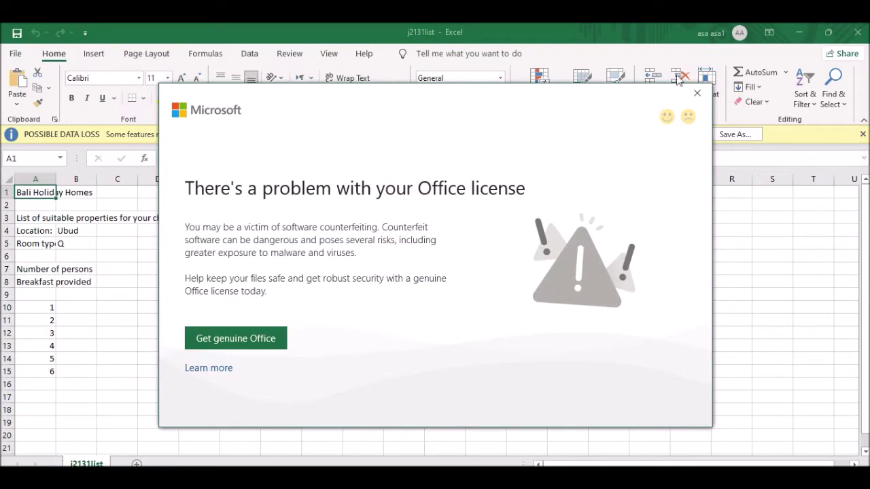
click(704, 95)
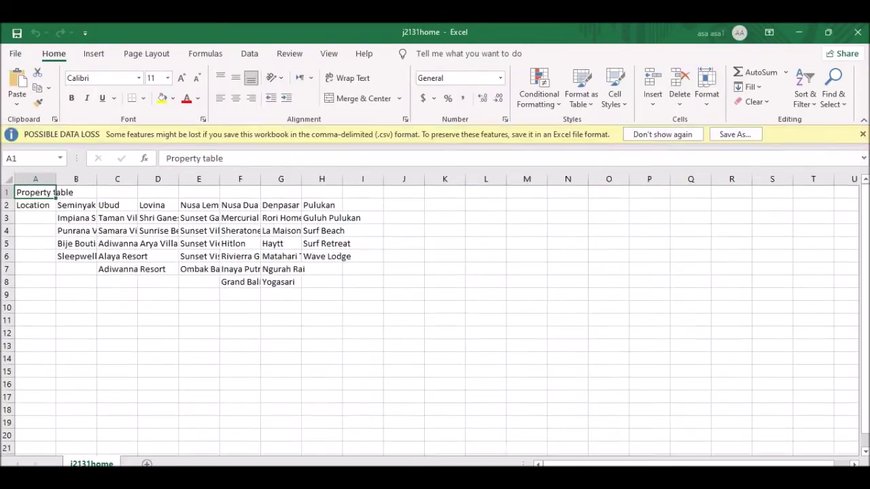
click(604, 479)
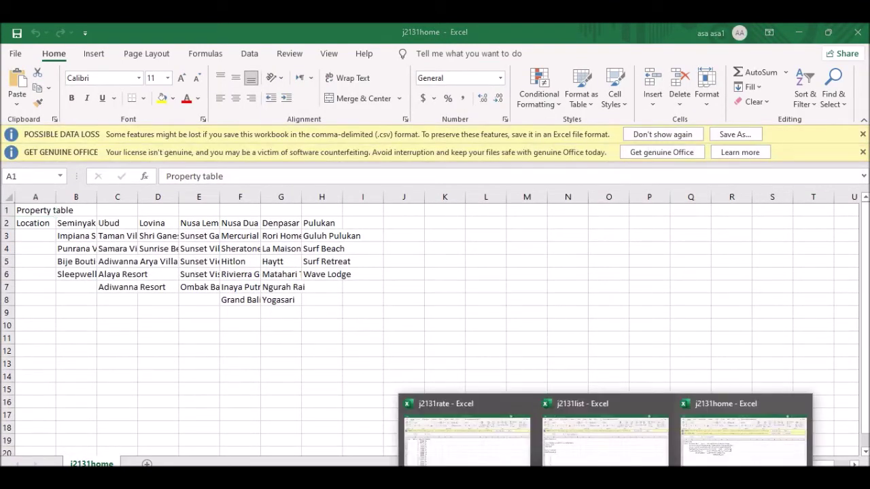
key(alt+Tab)
Step: Highlight 'List prepared by' in question 14 and bring the j2131list workbook back up
scroll(287, 184, down, 1)
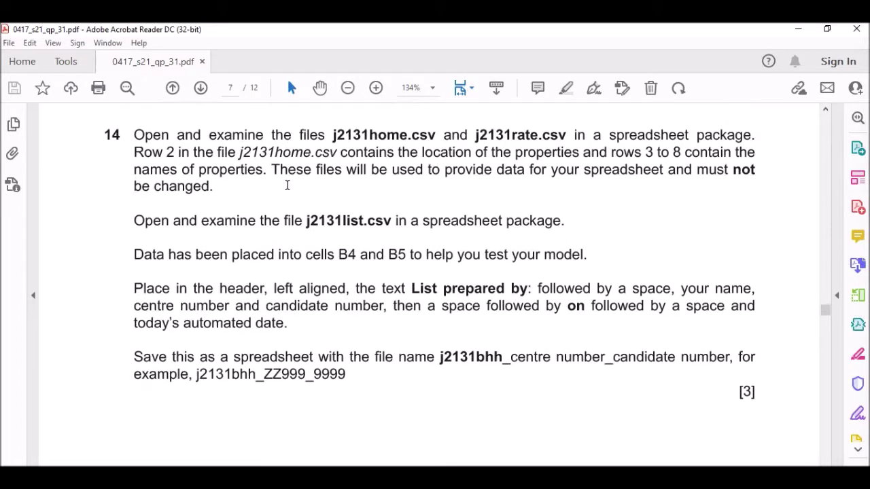
scroll(287, 185, down, 1)
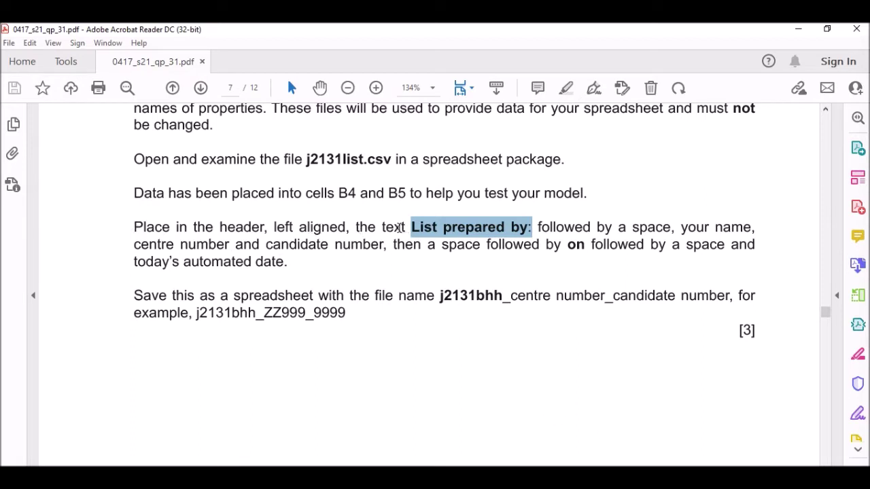
click(411, 228)
drag(410, 227, 531, 227)
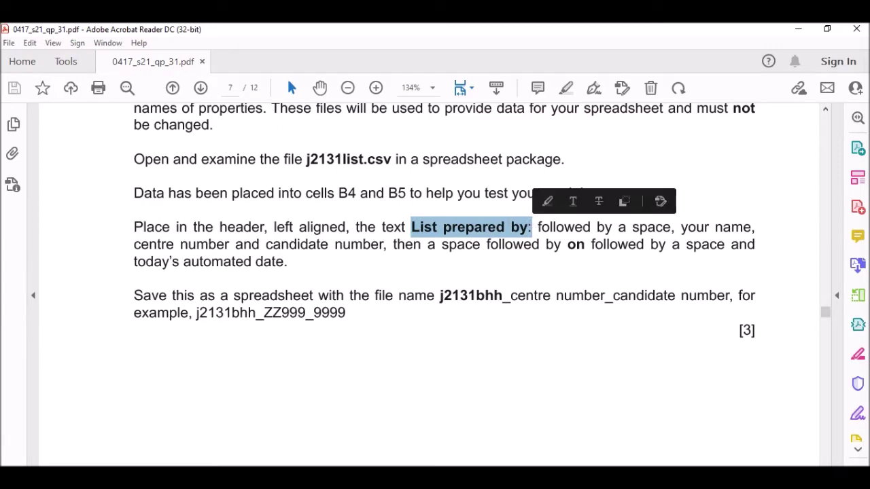
click(598, 462)
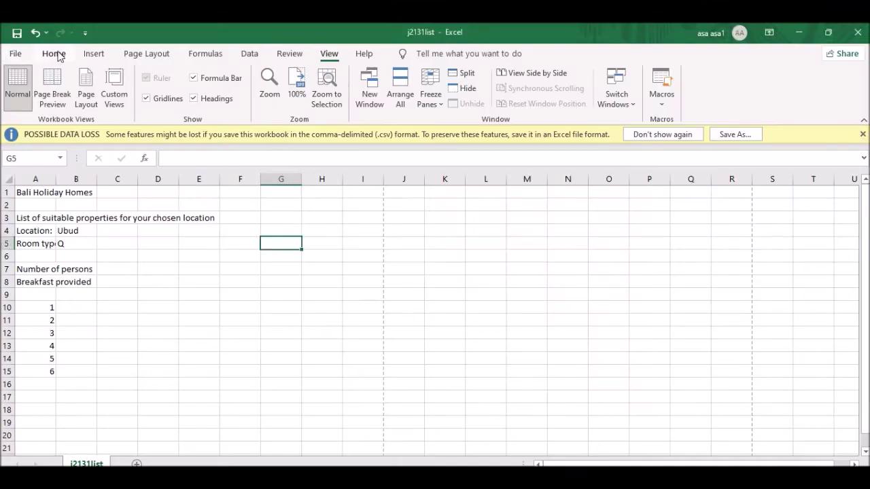
Step: Start editing the page header and enter 'List prepared by:' in its left section
click(93, 55)
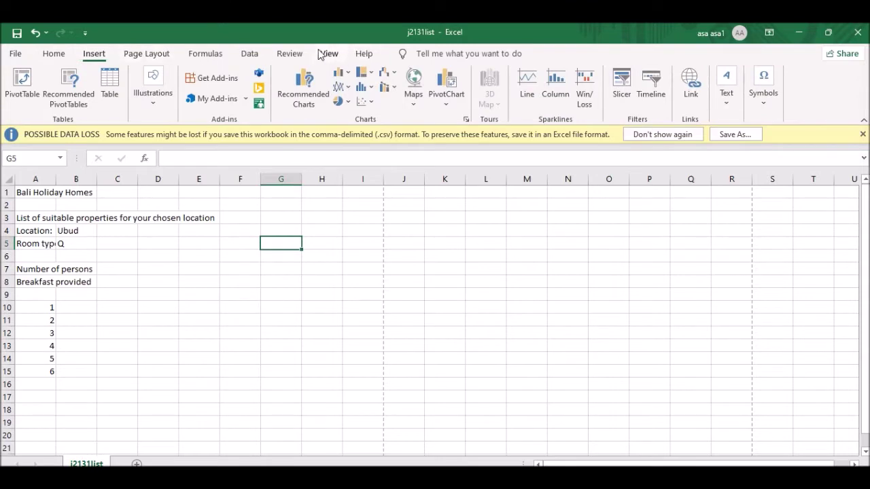
click(725, 100)
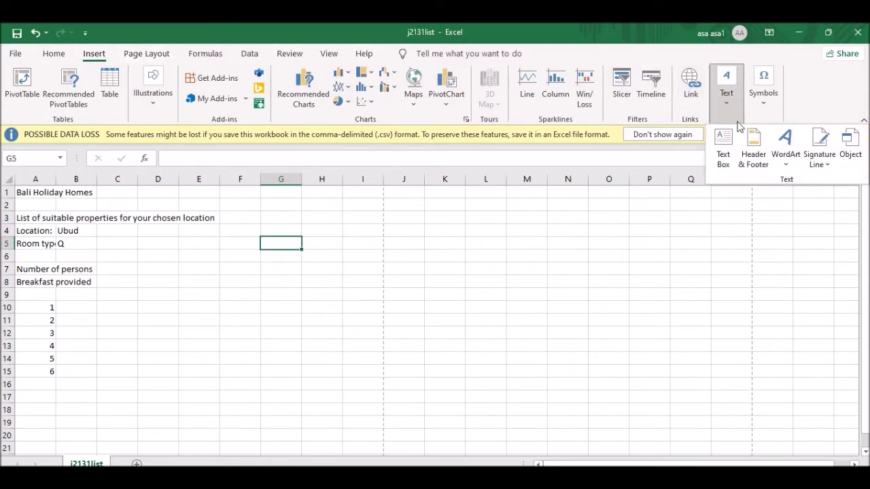
click(753, 149)
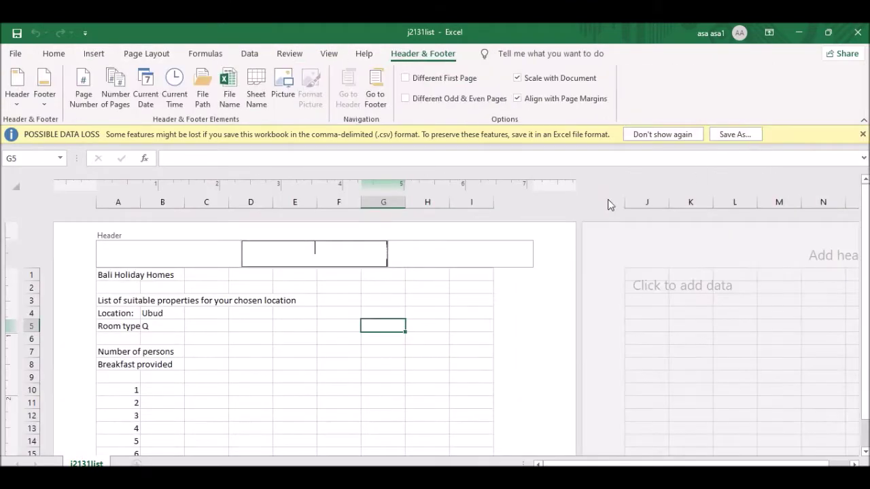
click(149, 246)
text(List prepared by:)
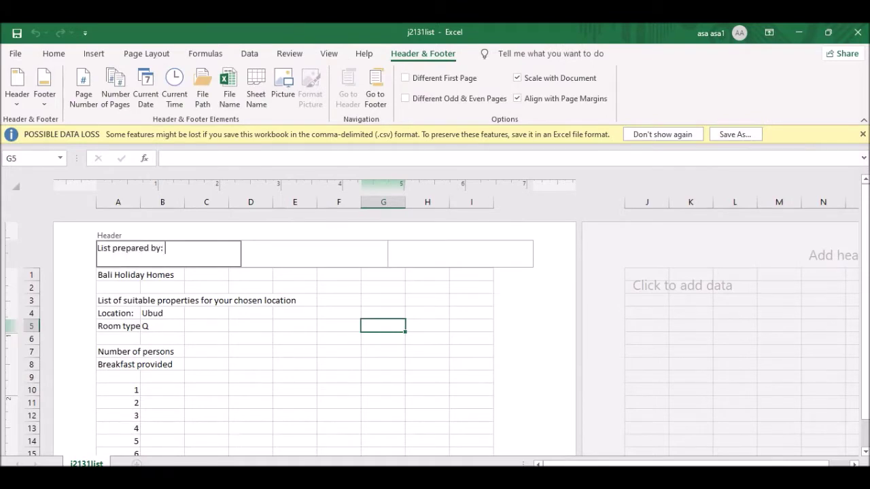
Step: Add the candidate's name, centre number and candidate number after 'List prepared by:'
key(alt+Tab)
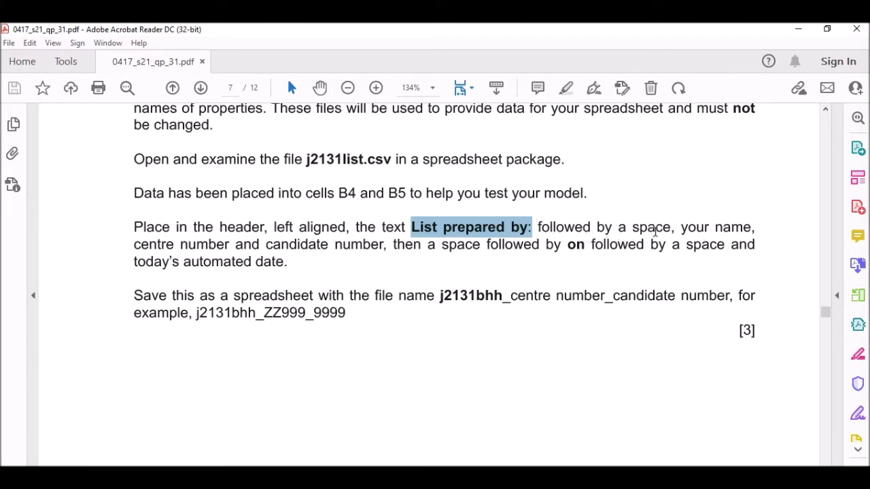
key(alt+Tab)
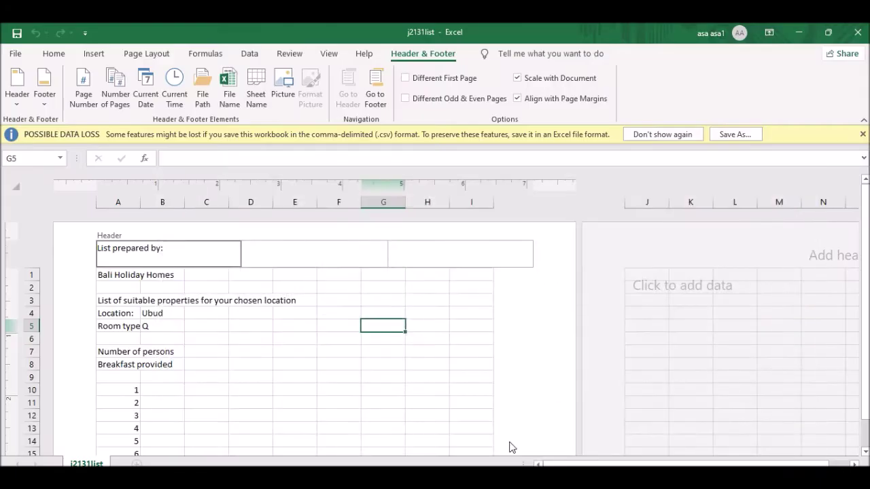
key(alt+Tab)
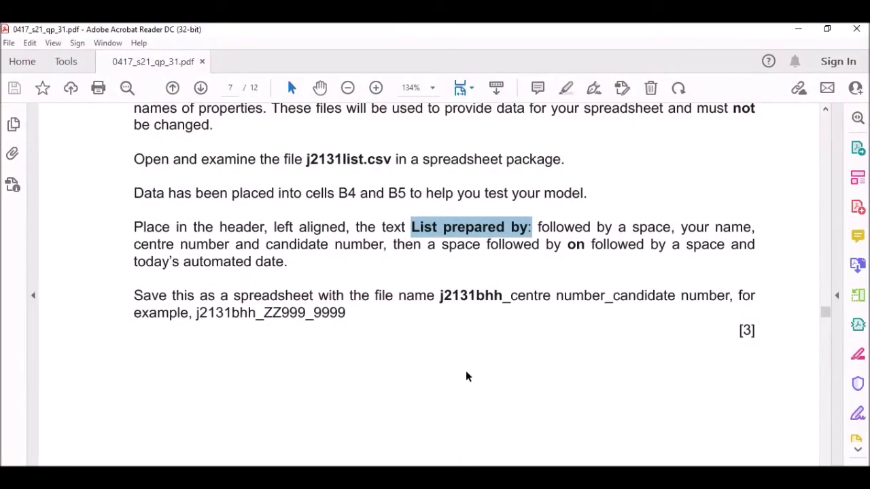
key(alt+Tab)
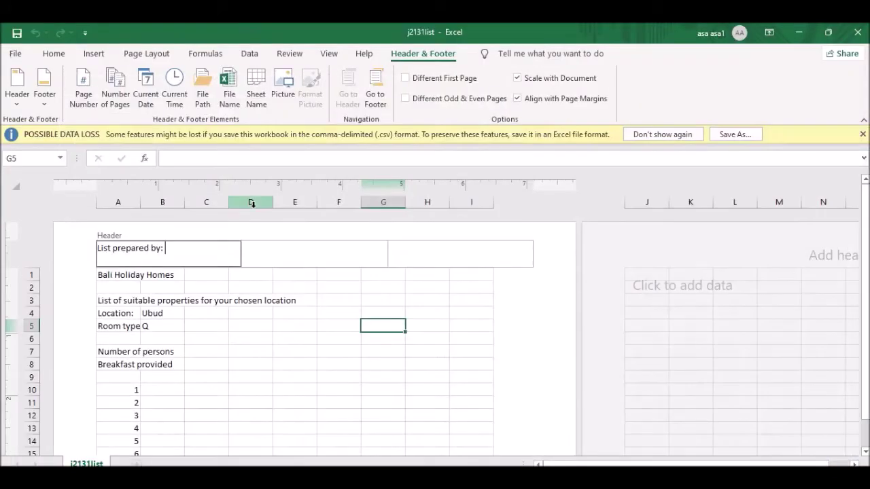
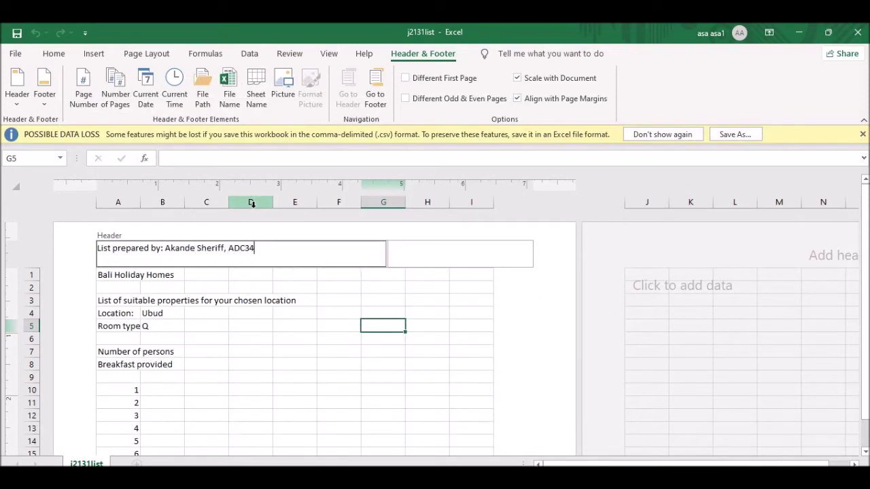
key(alt+Tab)
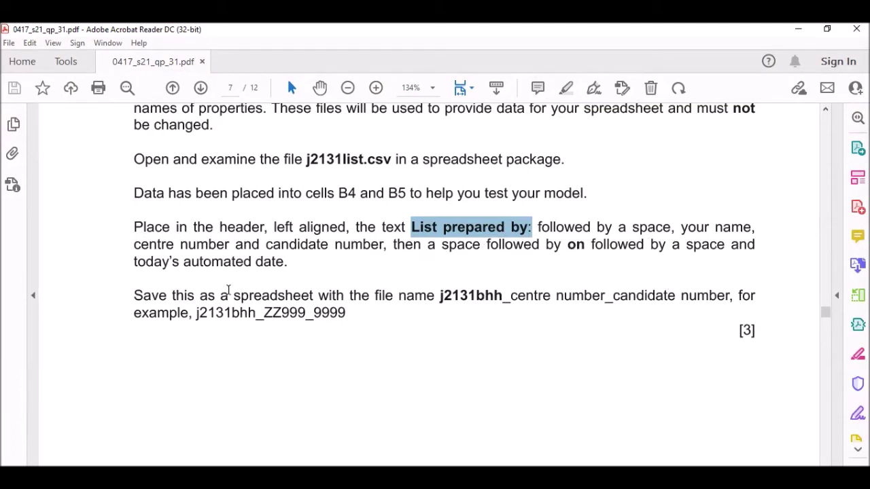
key(alt+Tab)
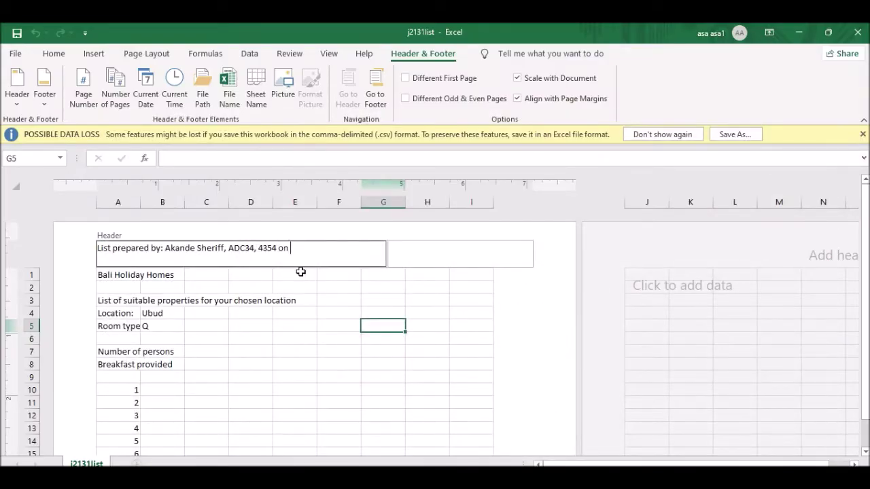
Step: Insert the automatic current date into the header and return the sheet to Normal view
click(146, 93)
click(328, 55)
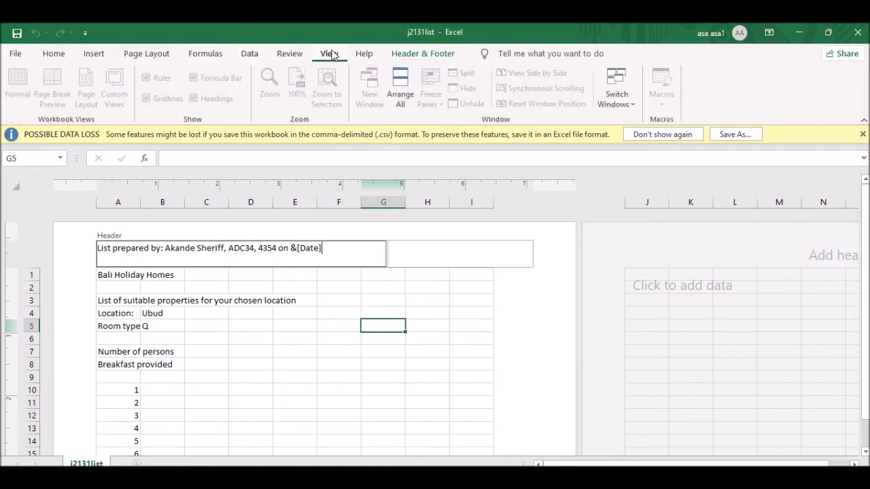
click(461, 280)
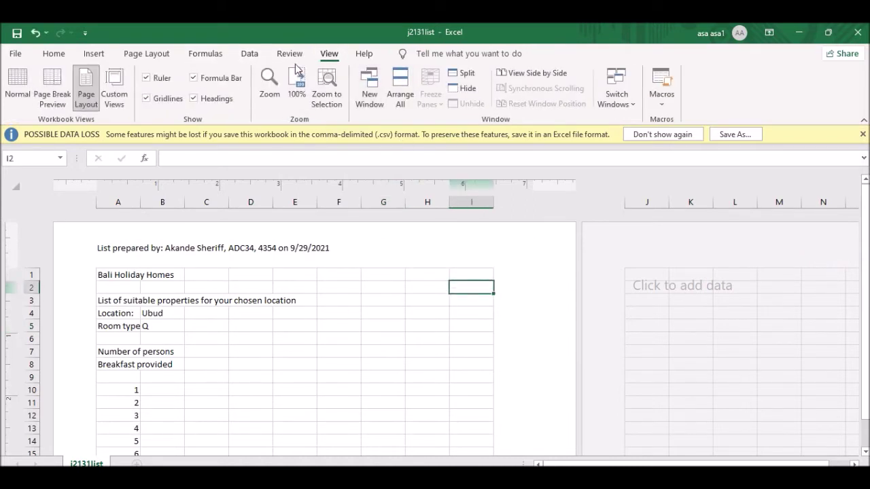
click(19, 83)
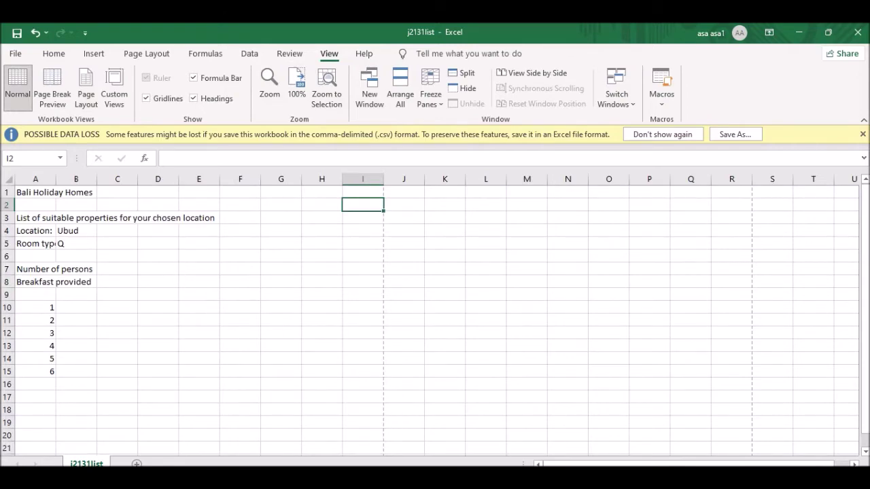
key(alt+Tab)
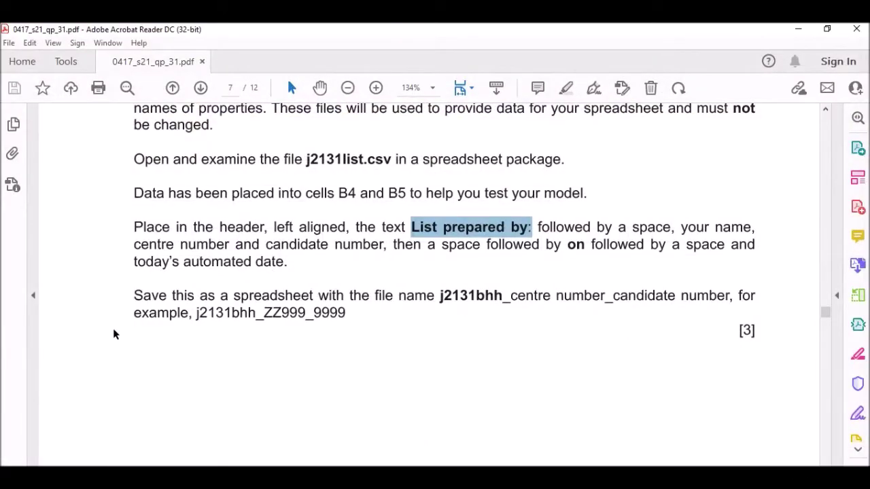
Step: Highlight the j2131bhh_ file name prefix in the save instruction, then return to Excel
scroll(101, 340, down, 3)
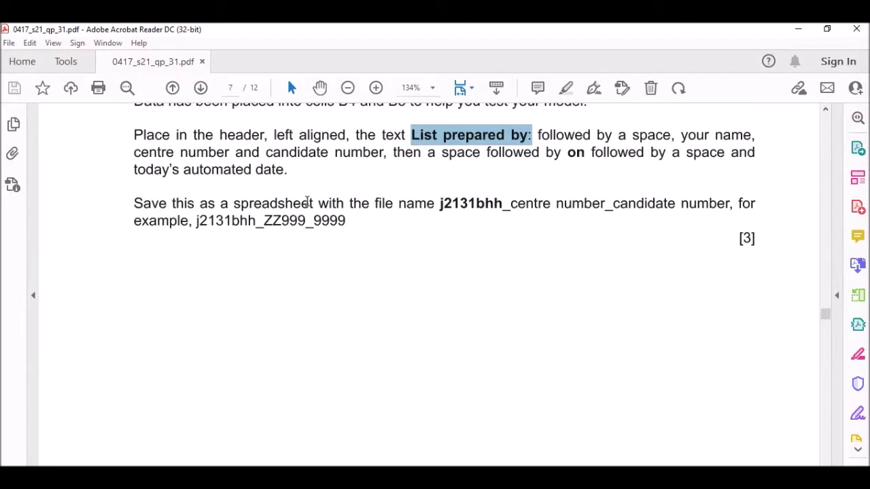
drag(440, 204, 511, 203)
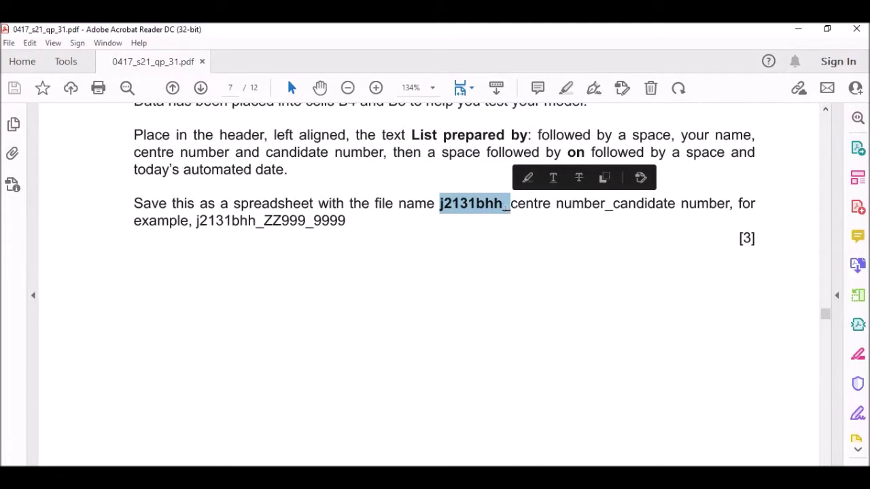
click(602, 435)
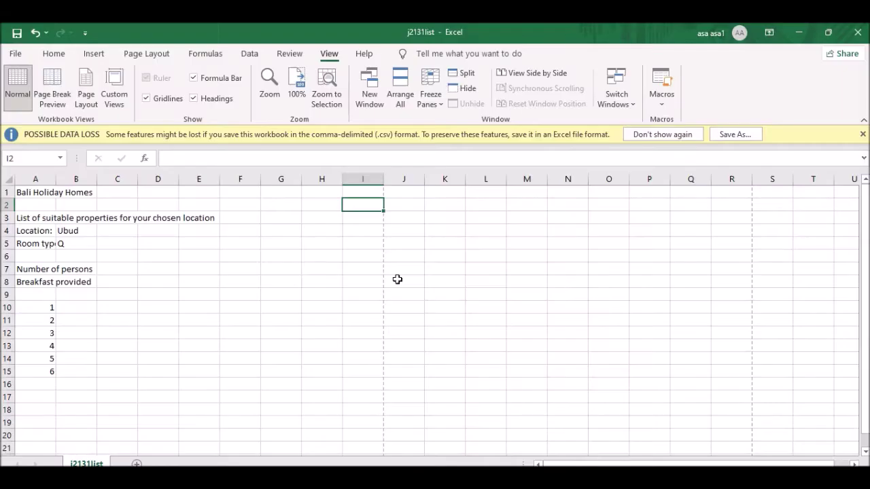
Step: Save as an Excel Workbook named j2131bhh_ plus centre and candidate numbers in the source files folder
click(20, 54)
click(39, 226)
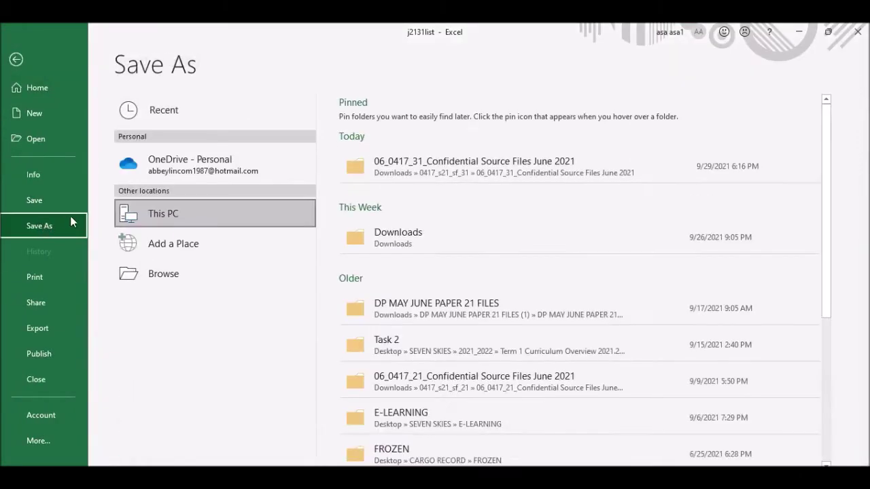
click(451, 165)
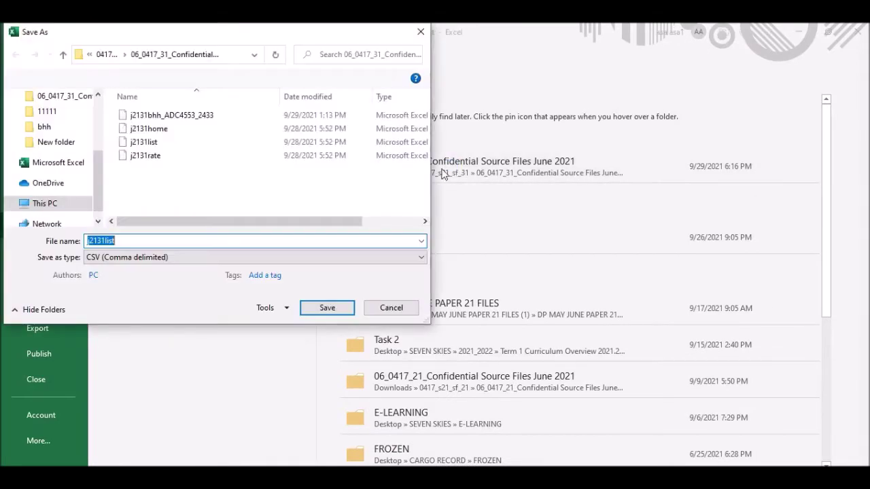
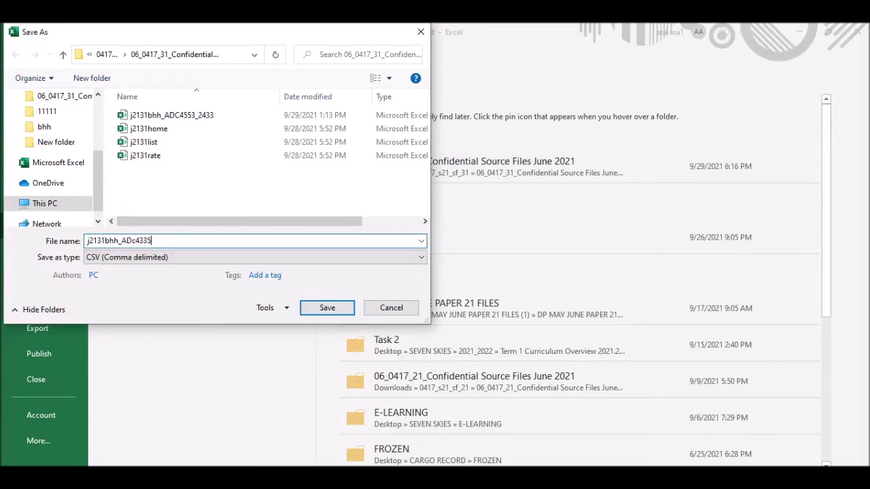
click(103, 257)
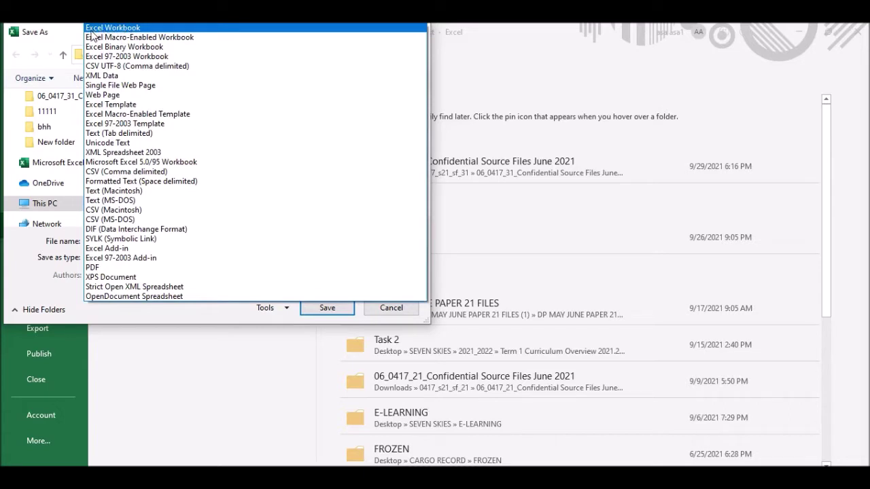
click(125, 28)
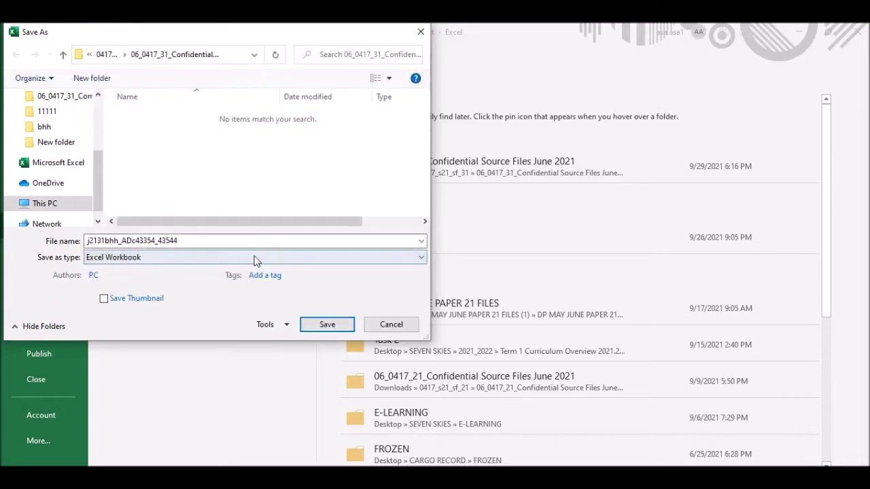
click(327, 325)
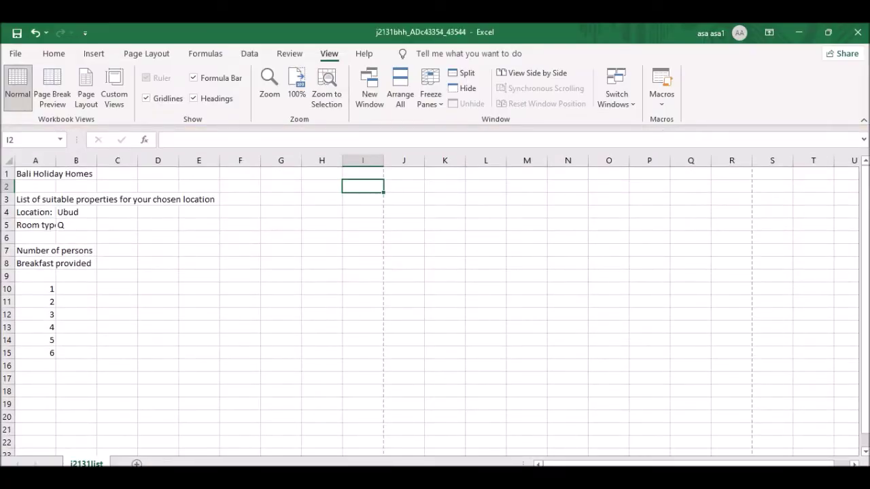
key(alt+Tab)
Step: Review question 15's Bali Holiday Homes table and its instruction, then return to the j2131bhh workbook
scroll(280, 266, down, 15)
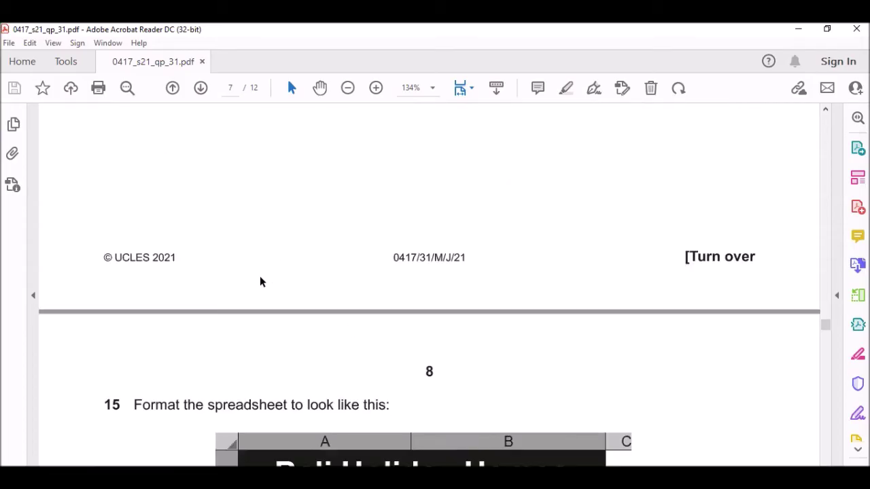
scroll(258, 276, up, 8)
scroll(258, 276, up, 5)
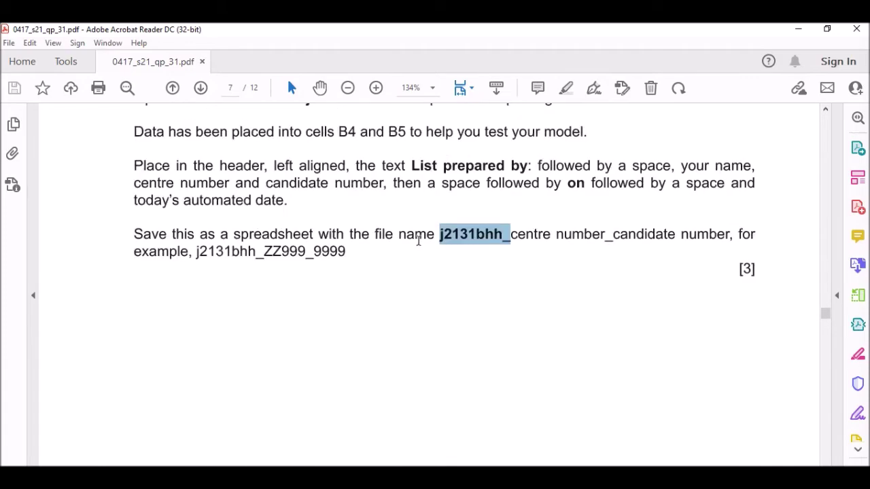
scroll(682, 282, up, 3)
scroll(246, 232, down, 10)
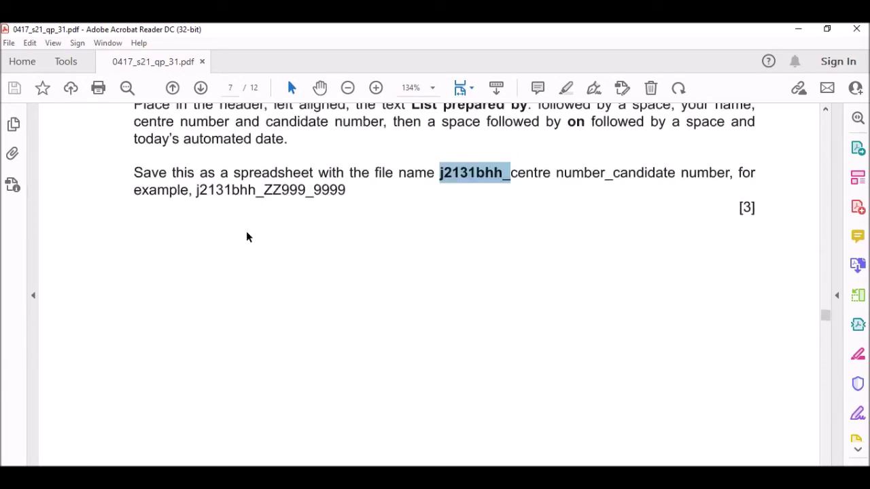
scroll(166, 166, down, 1)
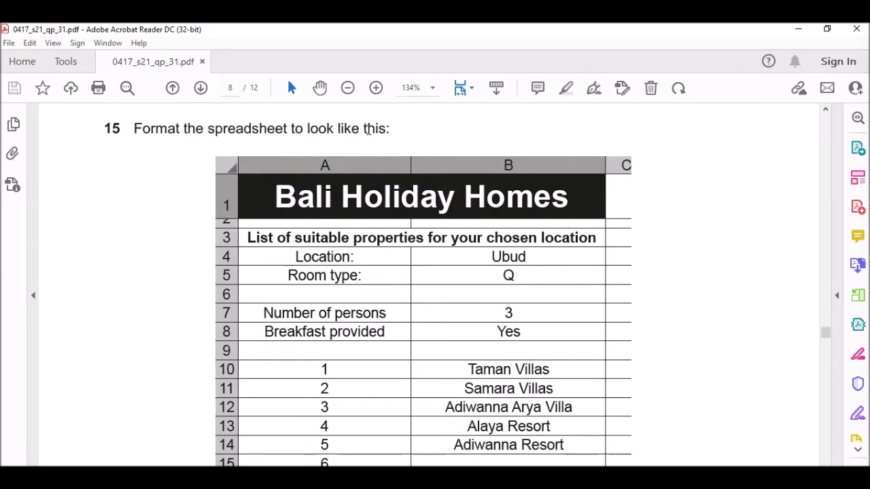
scroll(540, 245, down, 2)
scroll(555, 252, up, 2)
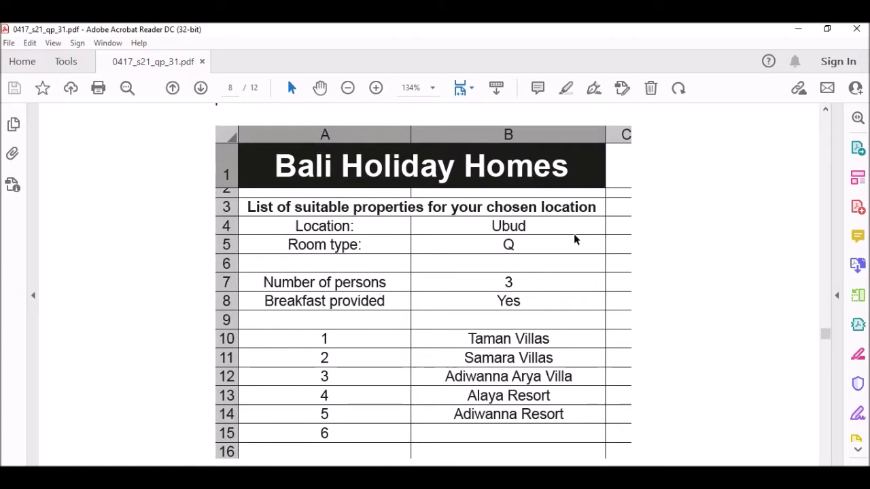
scroll(574, 239, down, 1)
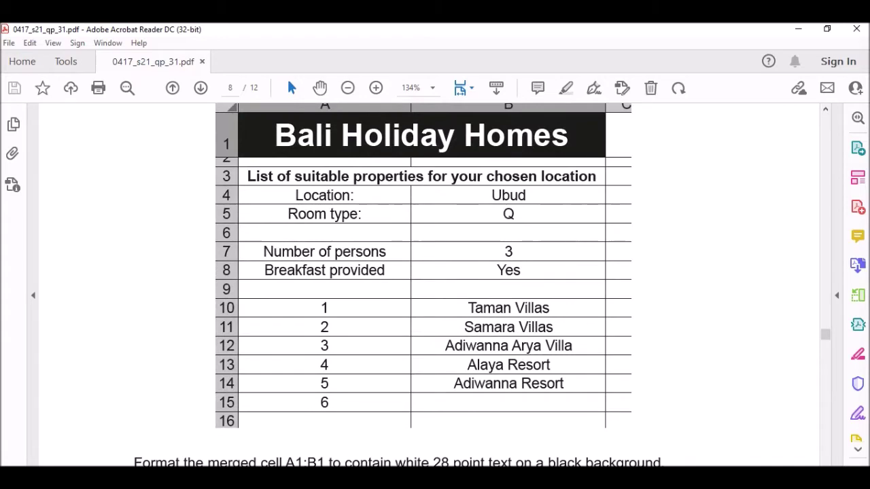
click(568, 453)
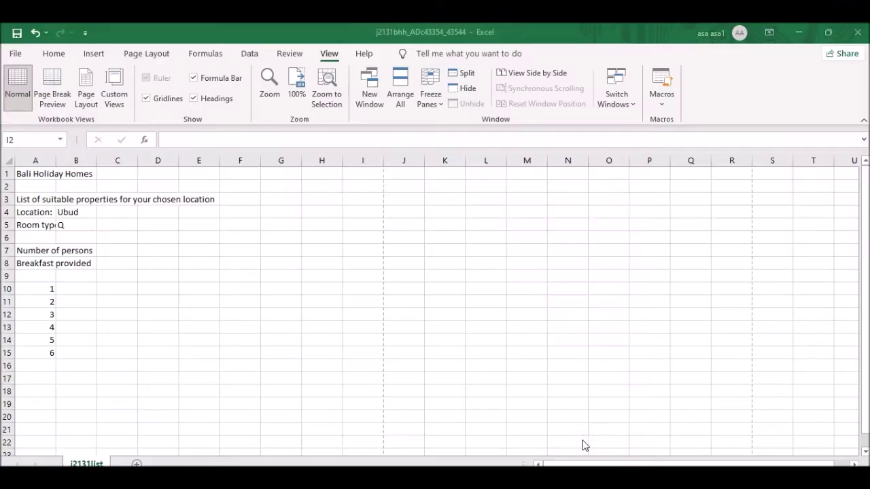
Step: AutoFit all column widths to their contents, then select the table range A1:C16
click(4, 162)
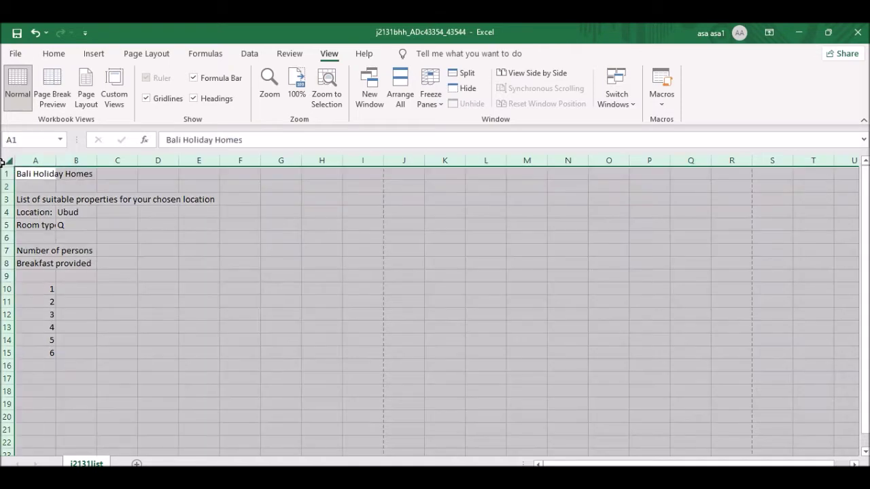
double_click(55, 160)
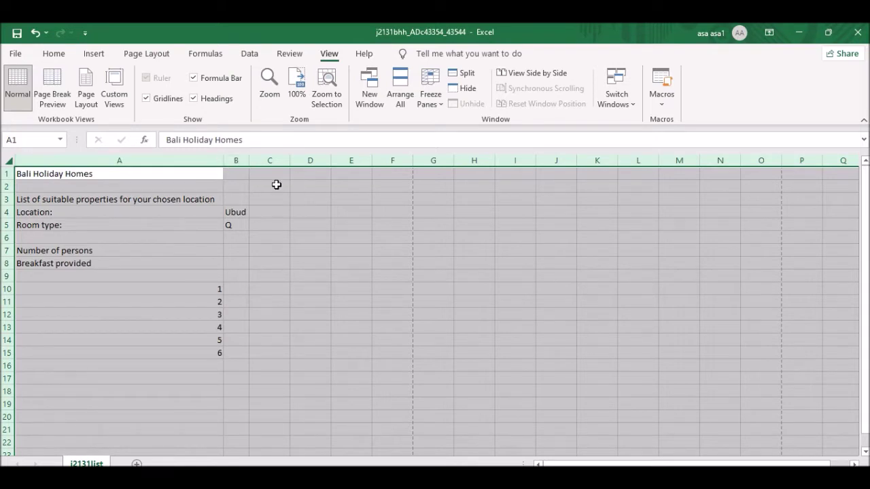
click(302, 197)
drag(28, 174, 265, 364)
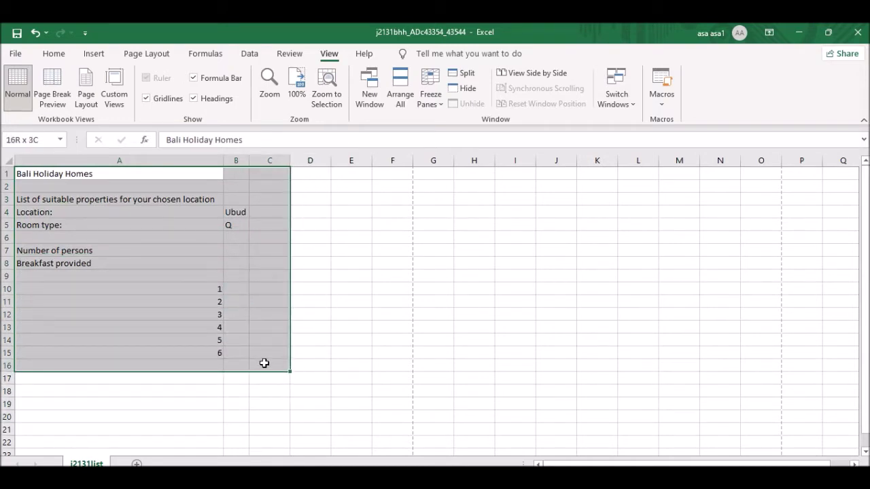
drag(264, 363, 264, 362)
key(alt+Tab)
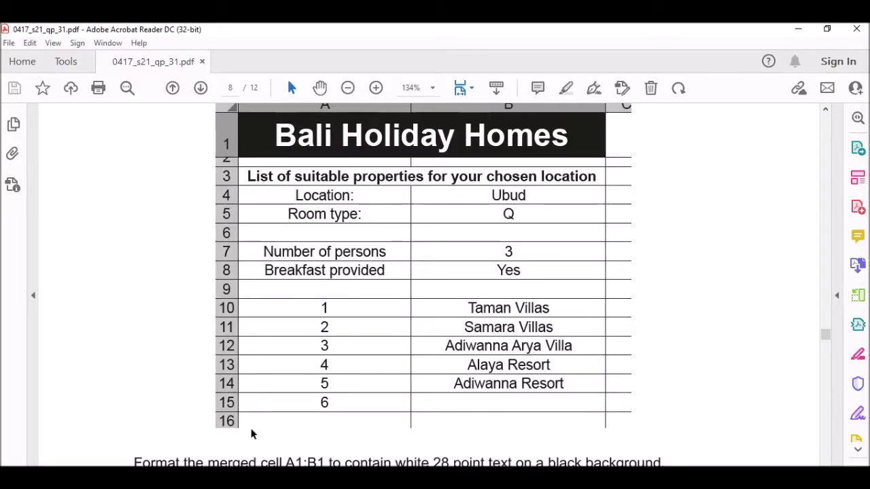
key(alt+Tab)
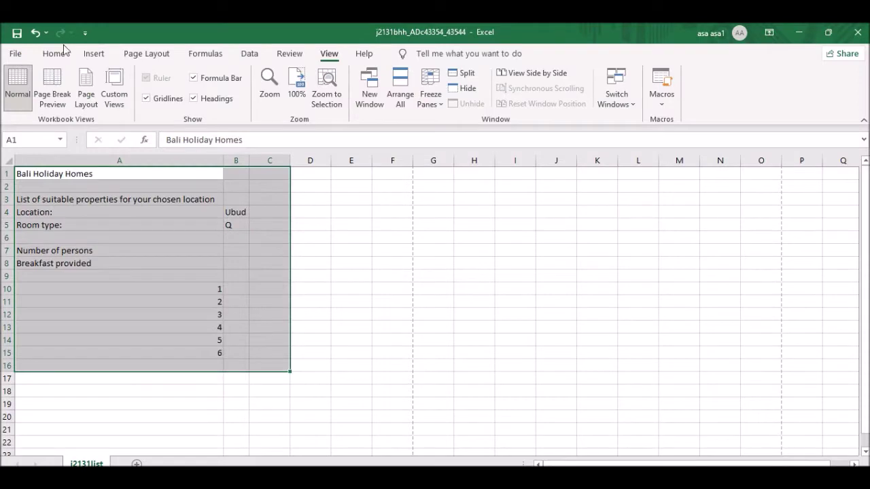
Step: Apply All Borders to every cell in A1:C16
click(53, 54)
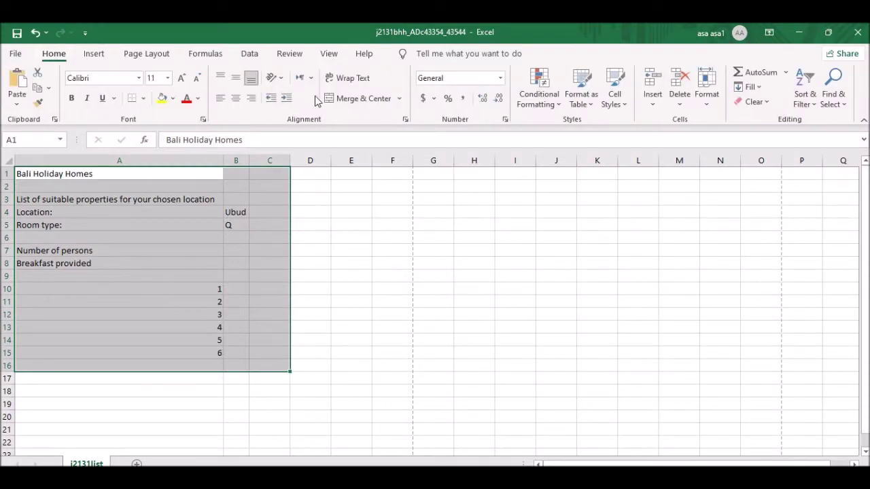
click(143, 97)
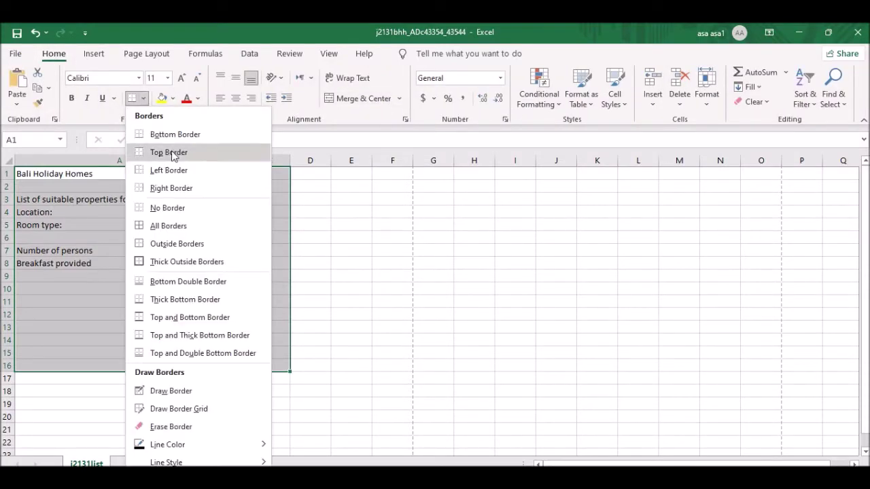
click(169, 226)
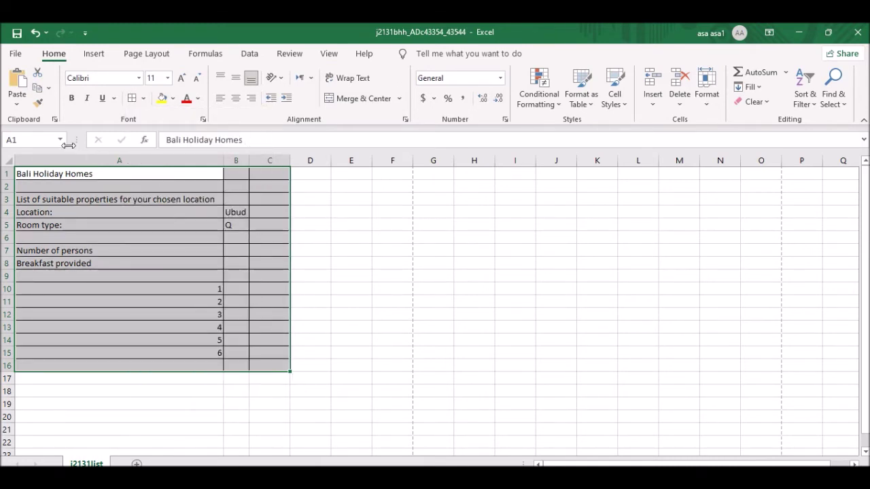
Step: Merge and centre cells A1:B1 for the title
click(85, 173)
drag(164, 171, 238, 174)
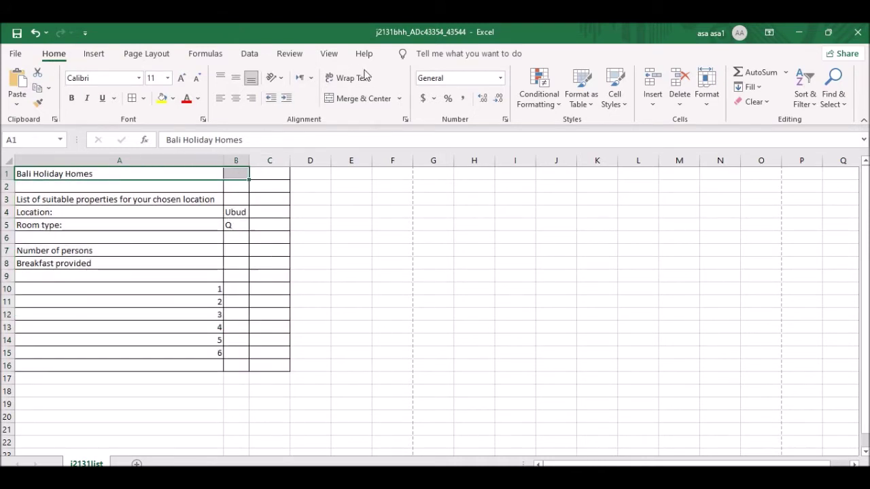
click(363, 99)
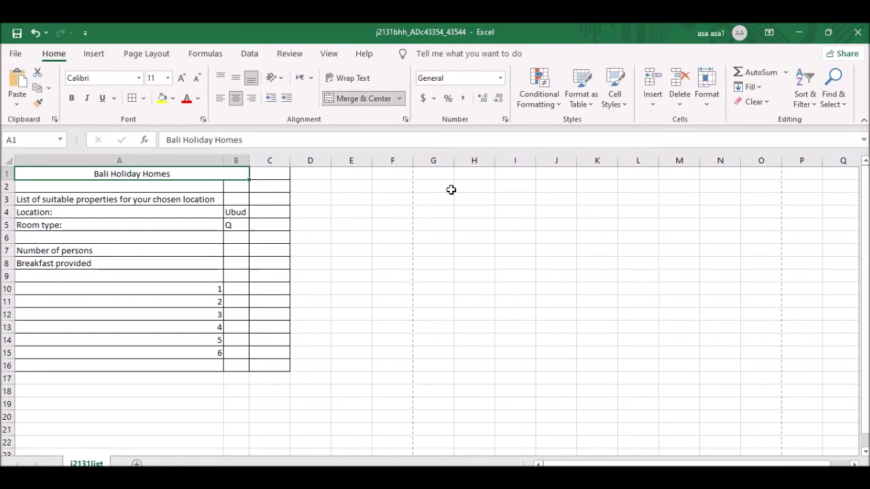
key(alt+Tab)
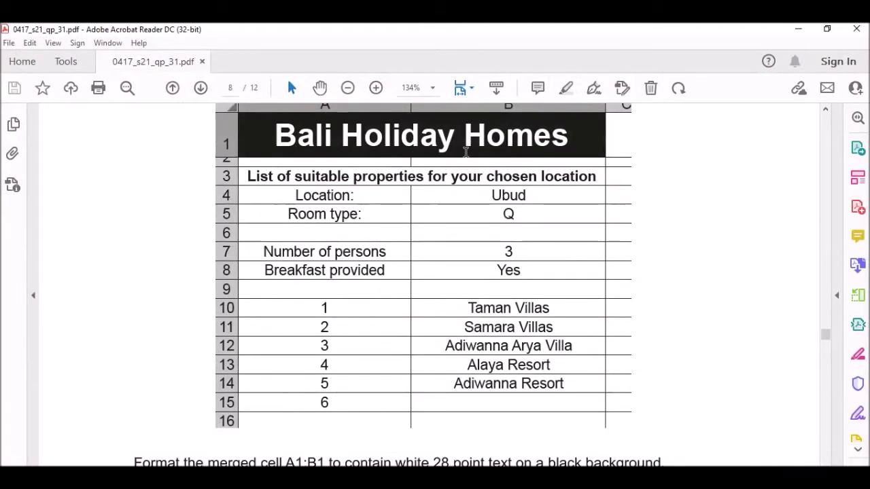
Step: Highlight the merged-cell A1:B1 formatting requirement in the exam paper, then return to Excel
scroll(397, 385, down, 1)
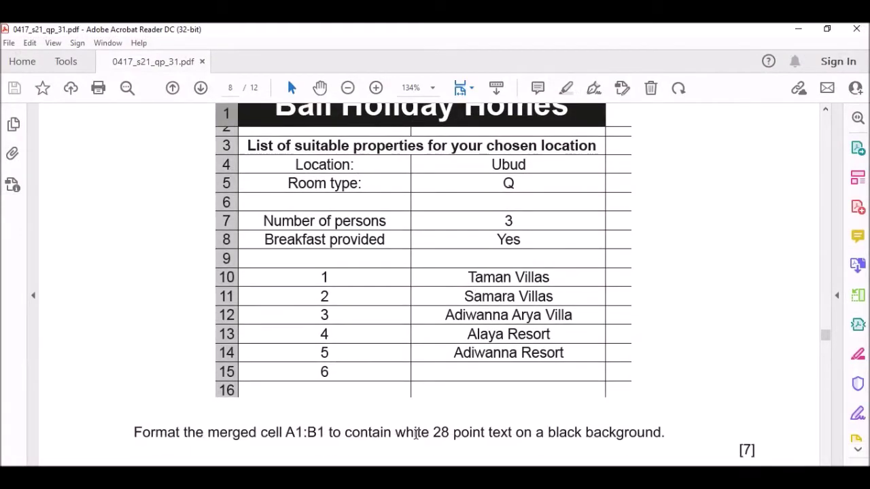
drag(433, 432, 650, 435)
key(alt+Tab)
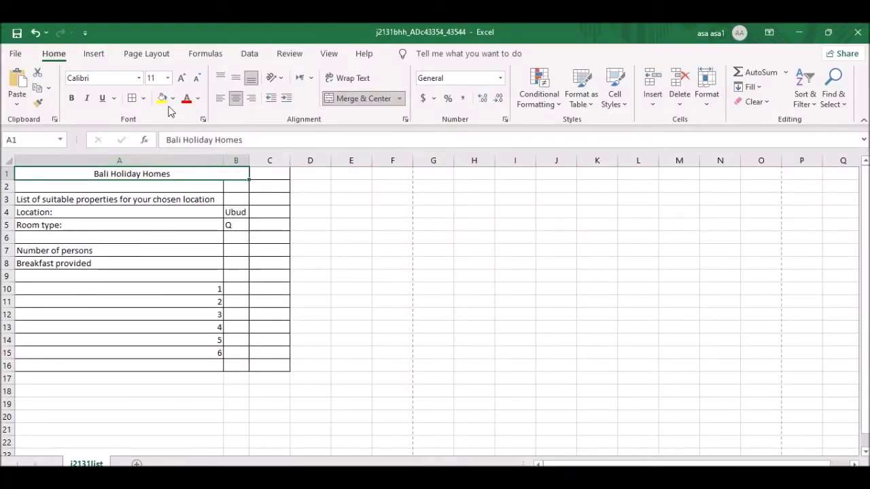
Step: Make the merged A1:B1 title text white on a black fill
click(197, 98)
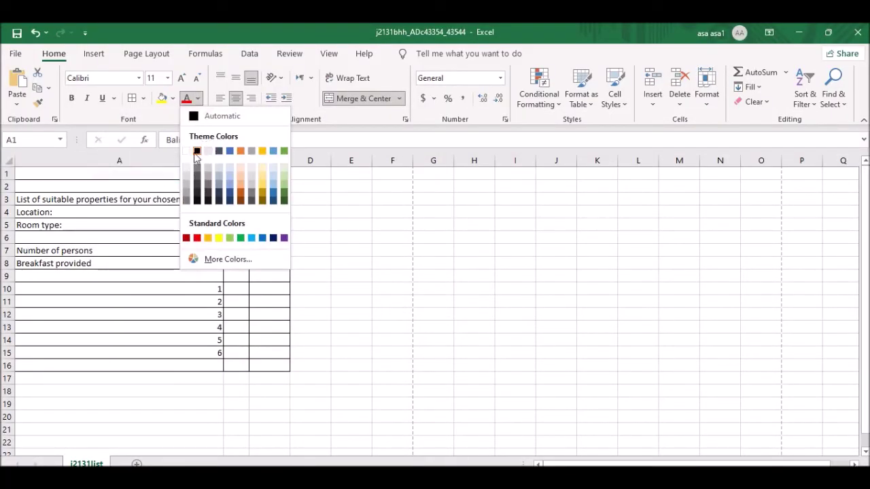
click(186, 151)
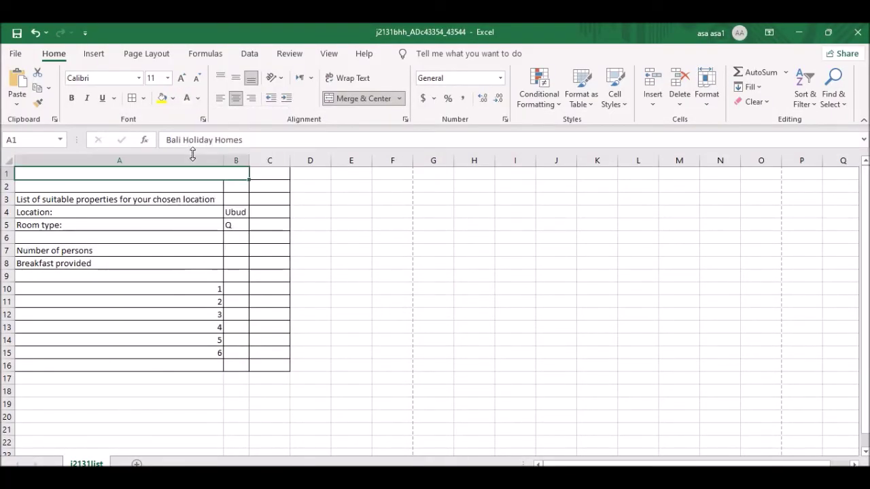
click(174, 98)
click(177, 127)
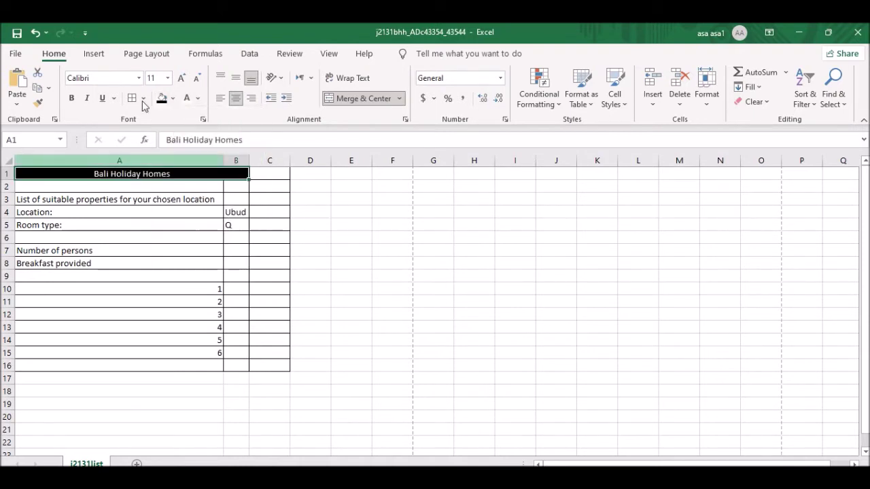
Step: Set the title font size to 28, then switch back to the task PDF
click(156, 77)
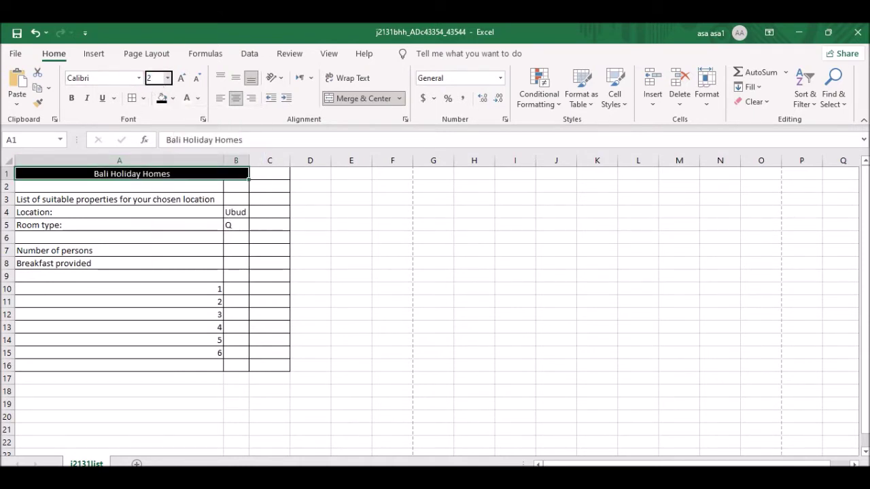
key(Return)
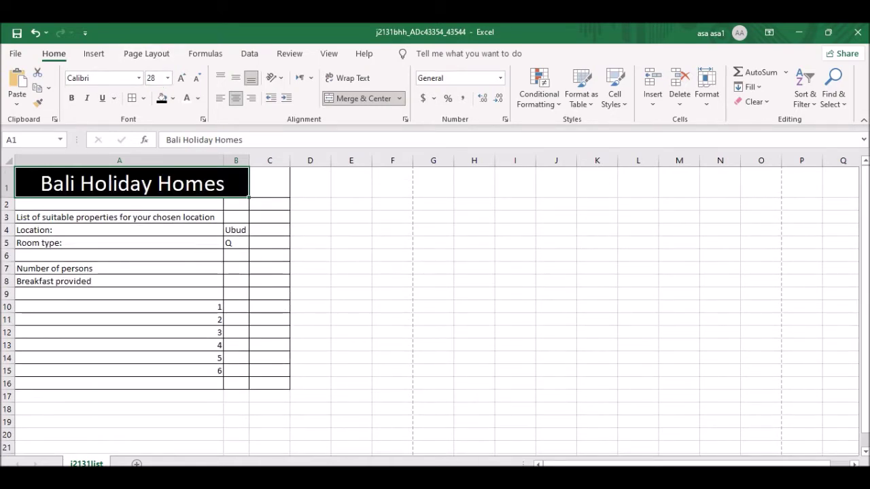
key(alt+Tab)
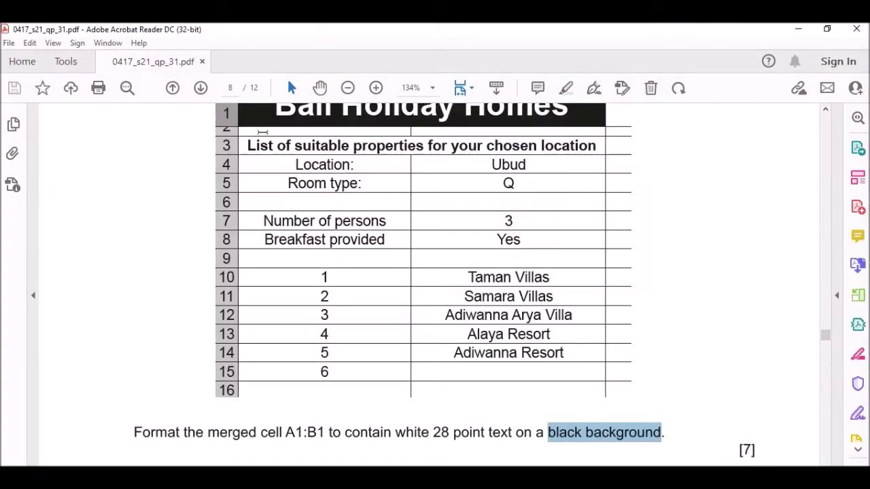
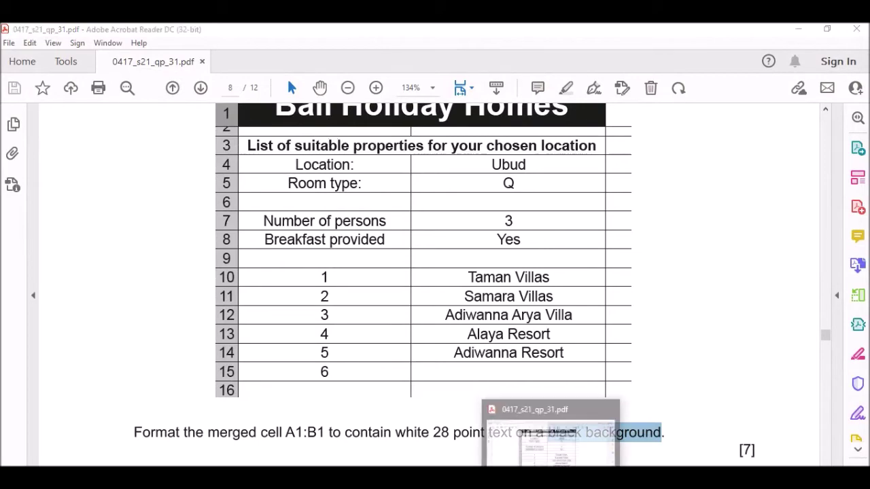
Step: Merge and centre the A3:B3 heading and align it to the vertical middle
key(alt+Tab)
drag(22, 215, 235, 208)
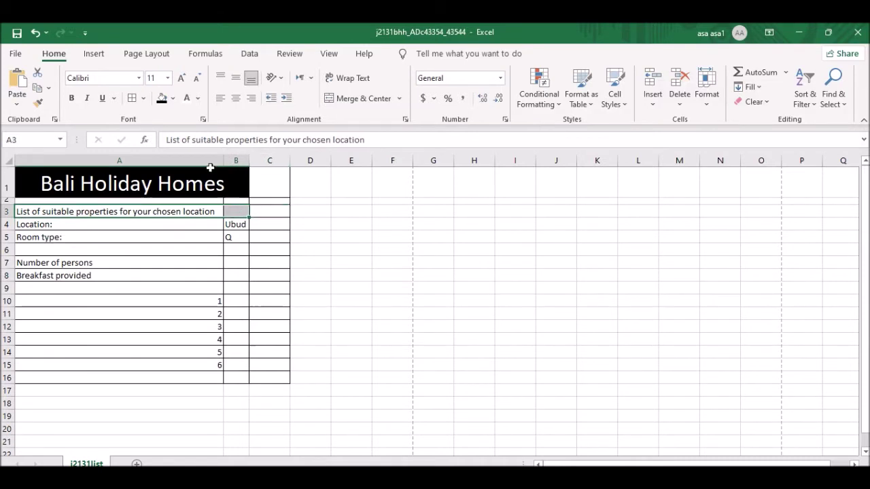
click(363, 99)
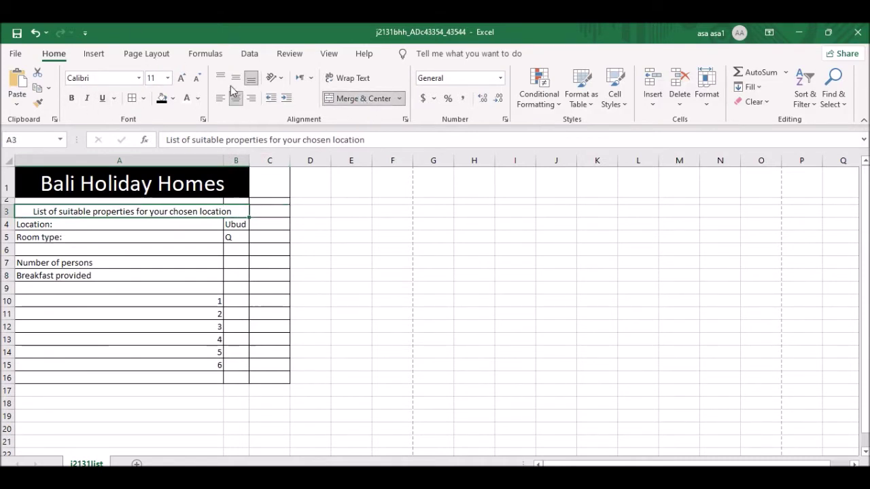
click(236, 77)
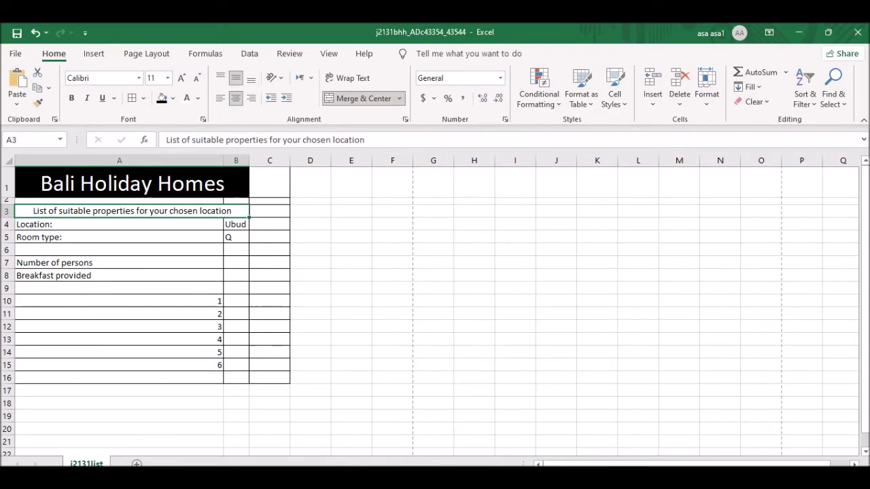
Step: Make the list-of-properties heading bold, comparing it with the question paper
key(alt+Tab)
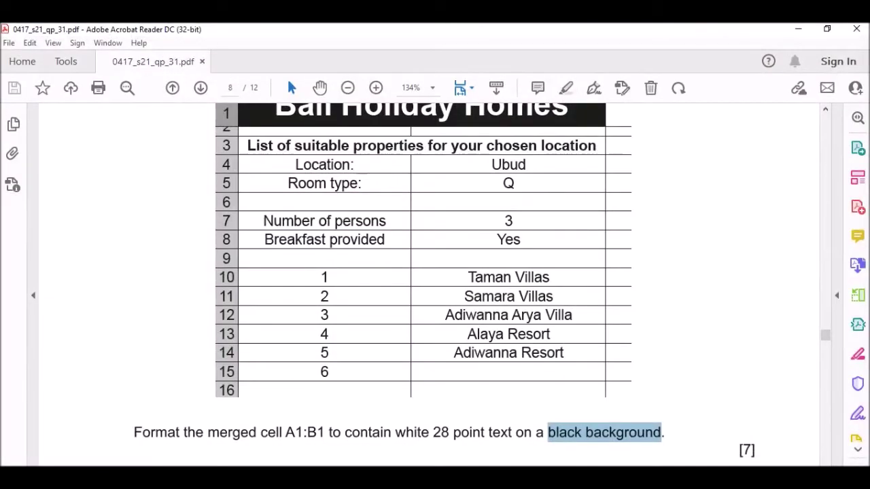
key(alt+Tab)
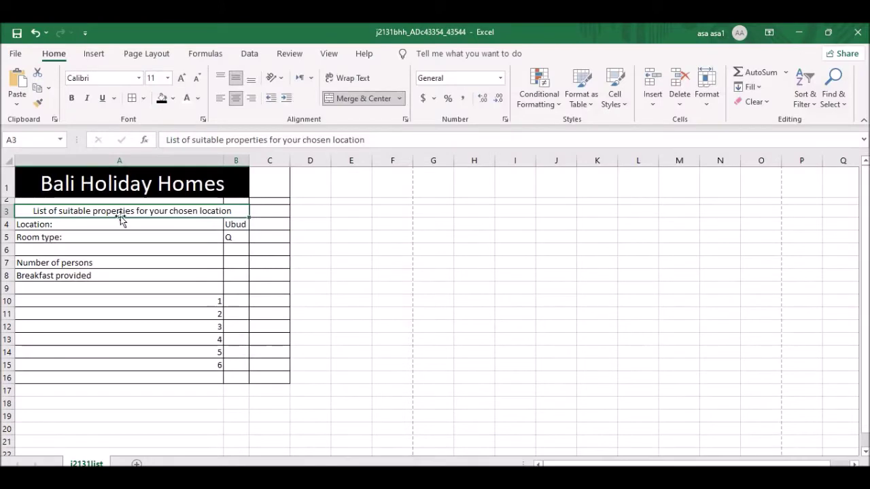
click(71, 99)
key(alt+Tab)
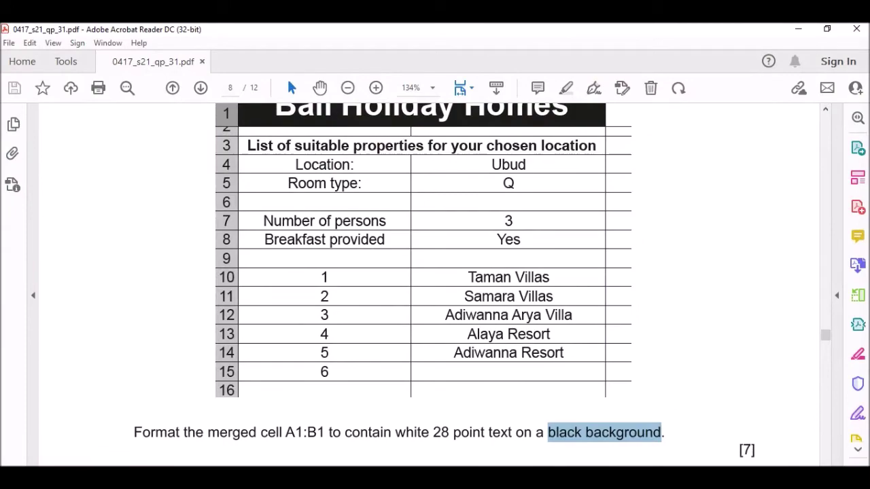
key(alt+Tab)
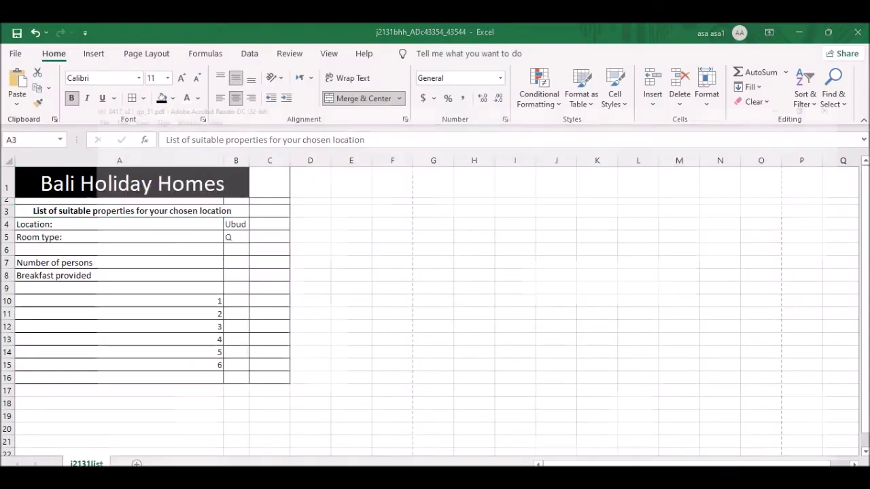
key(alt+Tab)
key(alt+Tab)
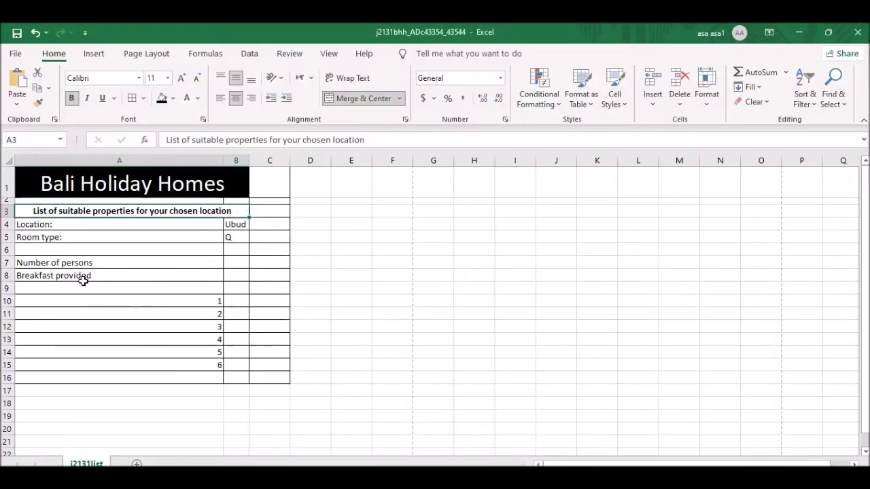
Step: Centre A4:B16, widen column B and narrow column A
drag(42, 224, 246, 374)
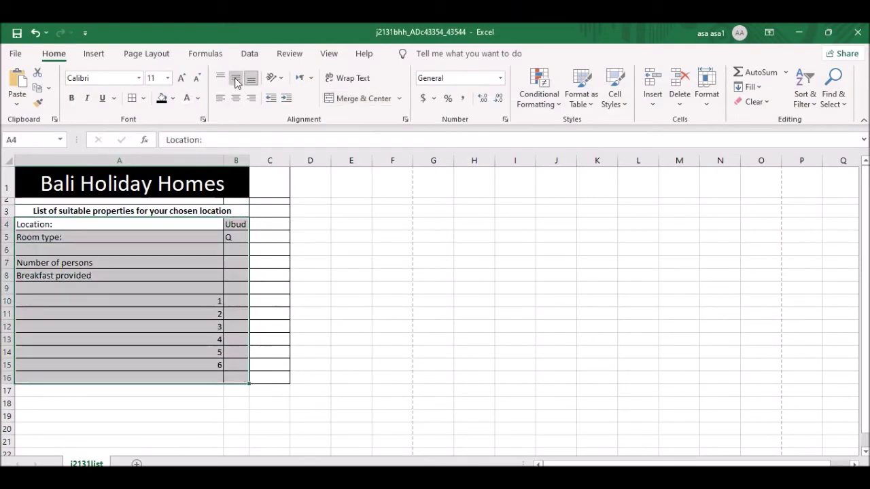
click(235, 99)
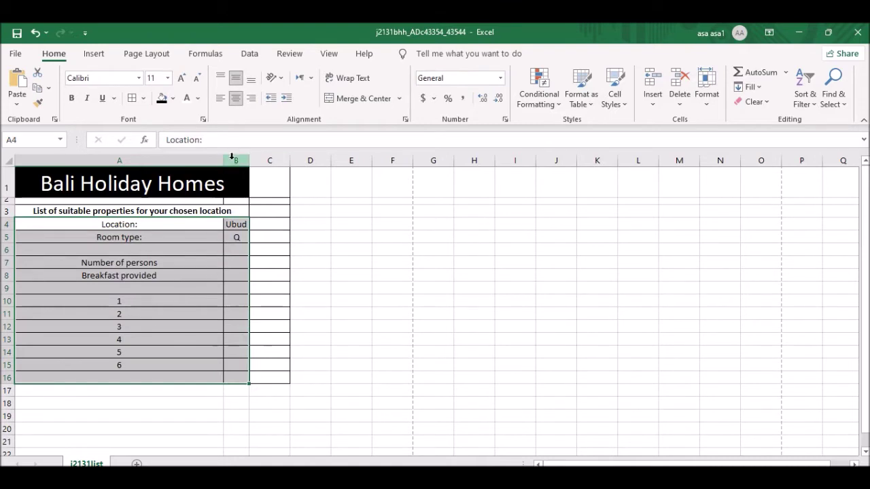
drag(249, 161, 366, 162)
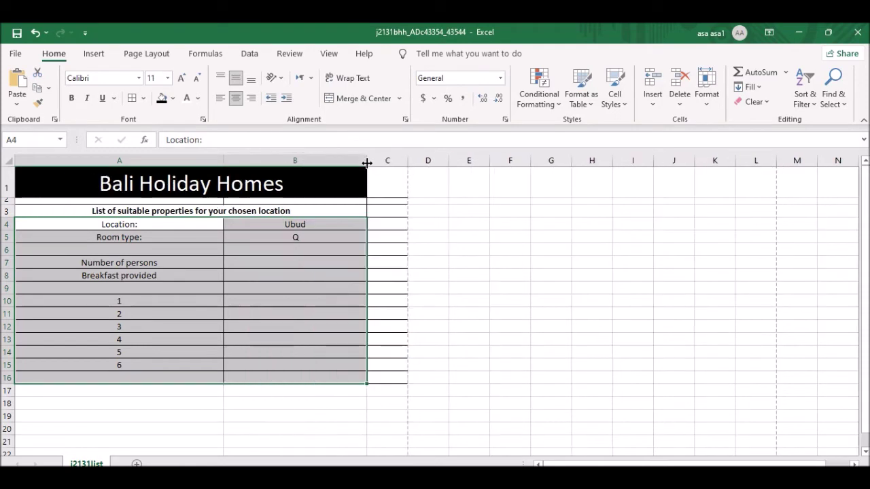
drag(225, 157, 182, 160)
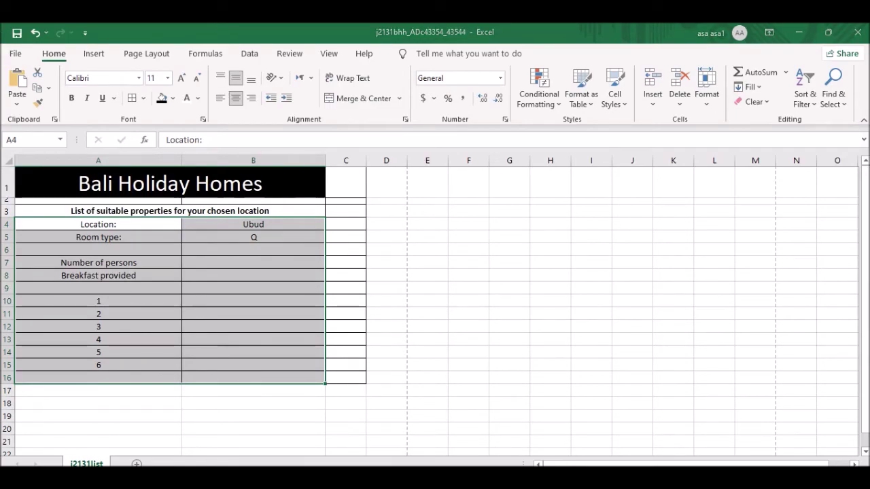
Step: Compare the sheet with the printed table's sample values in the question paper
key(alt+Tab)
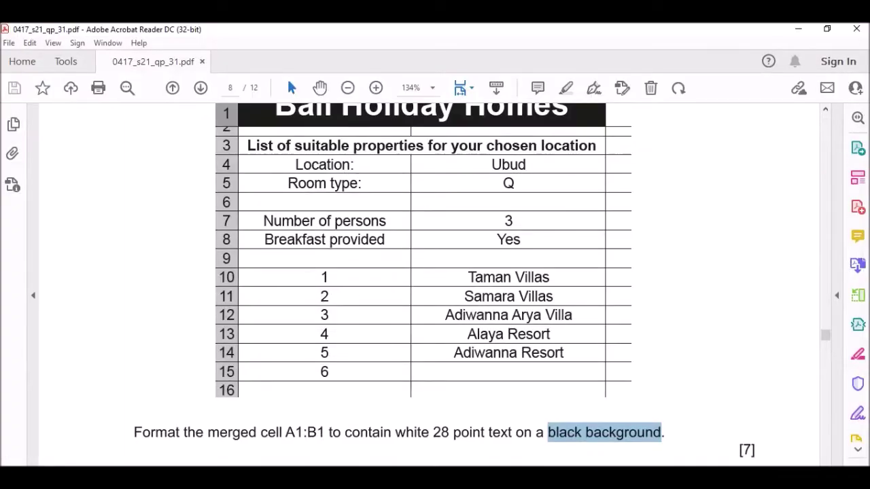
key(alt+Tab)
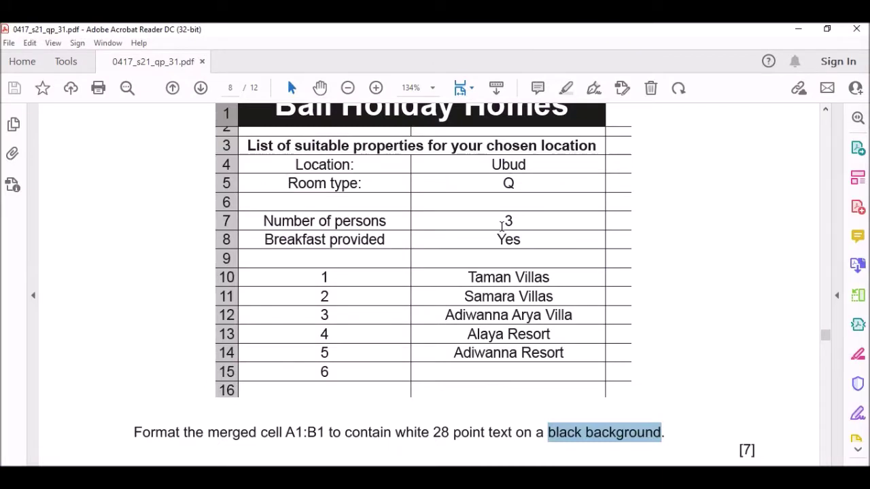
drag(501, 226, 534, 345)
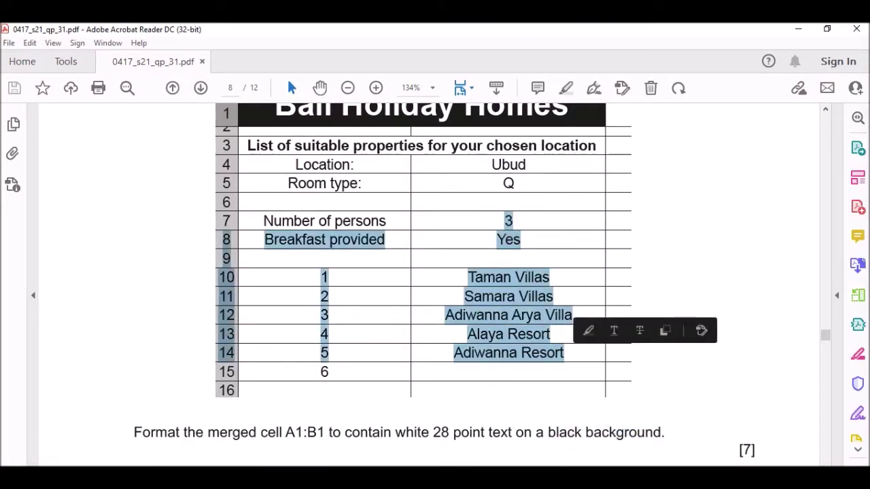
key(alt+Tab)
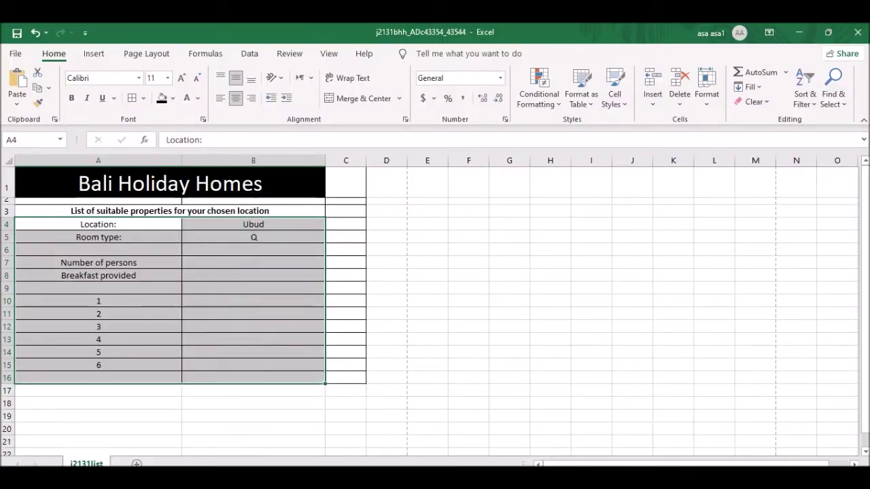
key(alt+Tab)
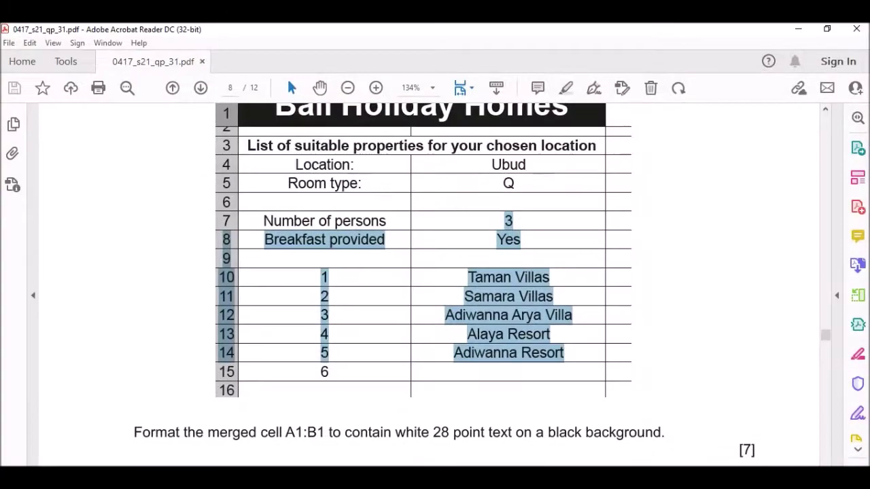
Step: Scroll the exam paper down to questions 16–18, highlighting the [7] mark
scroll(648, 318, down, 2)
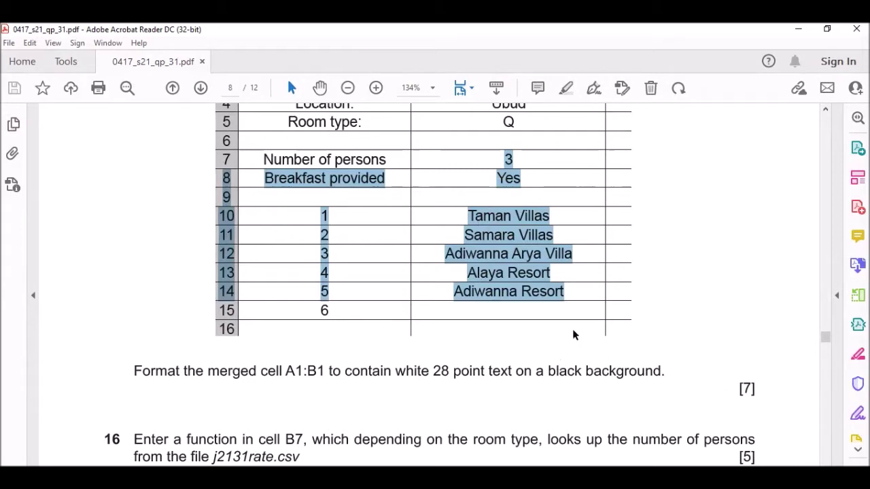
drag(732, 385, 760, 391)
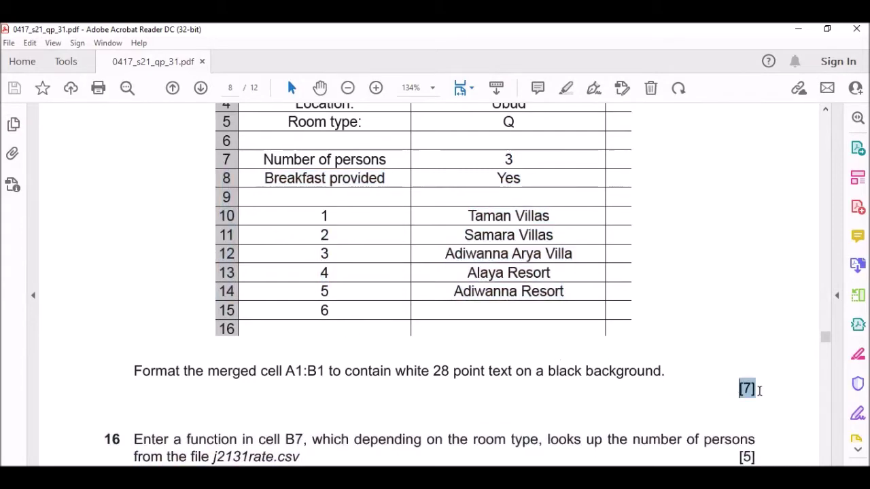
scroll(588, 298, down, 6)
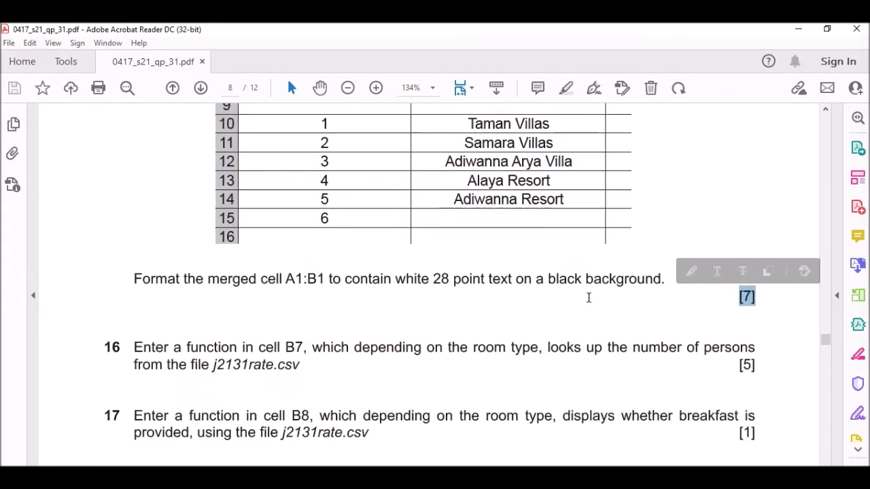
scroll(146, 183, down, 1)
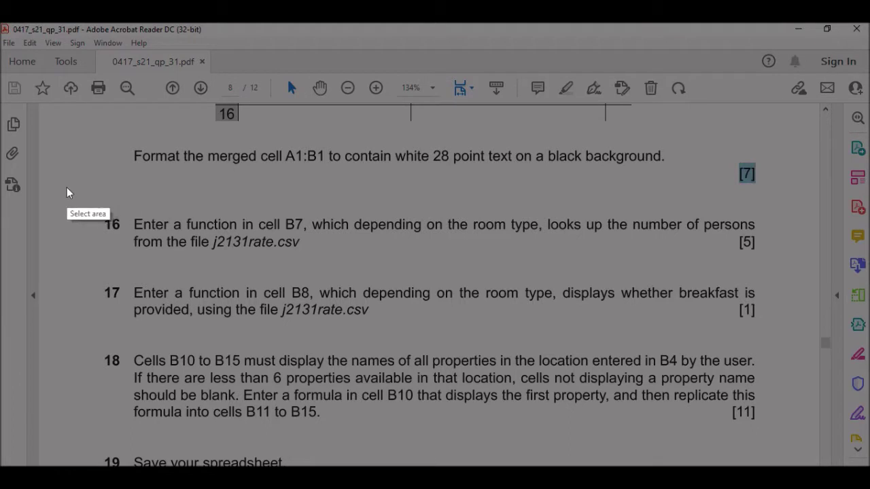
mouse_move(28, 102)
mouse_down()
mouse_move(239, 298)
mouse_move(835, 454)
mouse_up()
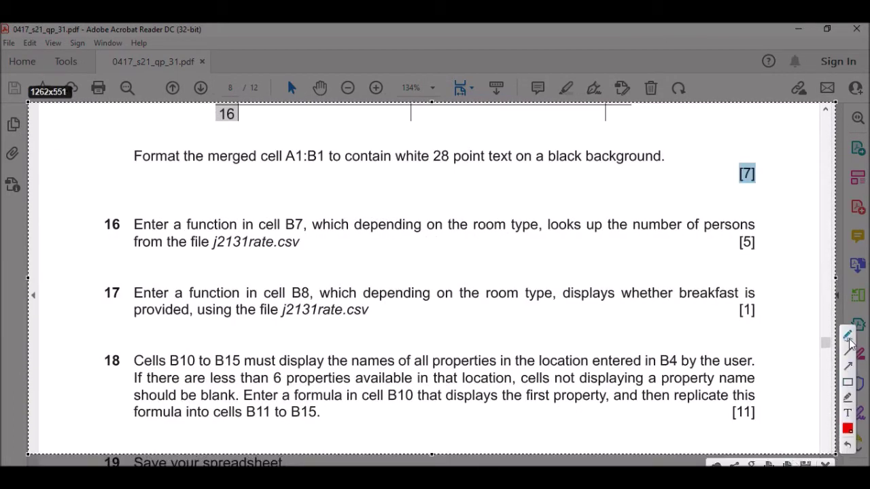
mouse_move(571, 209)
mouse_down()
mouse_move(546, 228)
mouse_move(602, 245)
mouse_move(570, 212)
mouse_up()
mouse_move(382, 262)
mouse_down()
mouse_move(394, 279)
mouse_move(405, 260)
mouse_move(435, 279)
mouse_move(488, 269)
mouse_move(513, 280)
mouse_up()
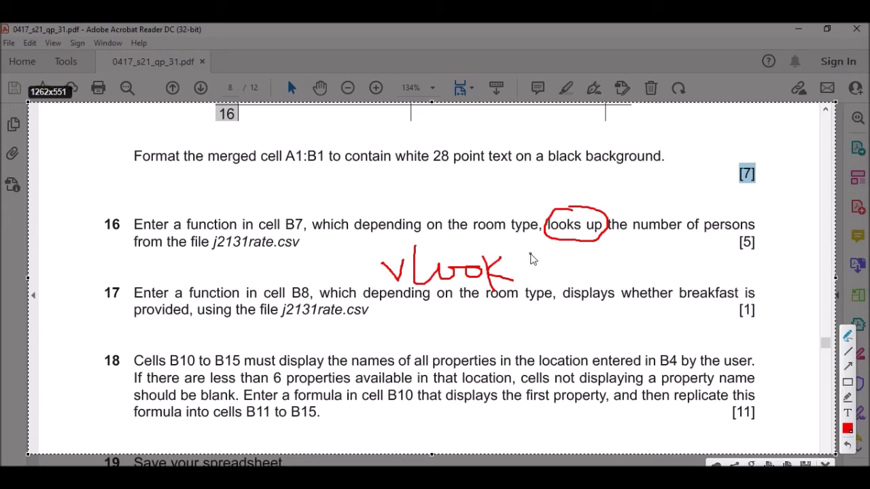
drag(530, 248, 554, 316)
mouse_move(803, 241)
mouse_down()
mouse_move(826, 285)
mouse_move(808, 311)
mouse_up()
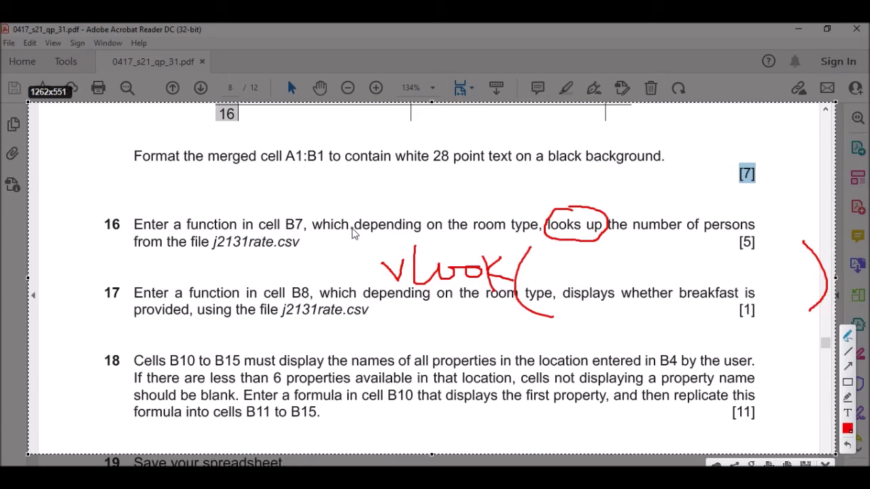
mouse_move(475, 219)
mouse_down()
mouse_move(484, 212)
mouse_move(479, 246)
mouse_move(542, 235)
mouse_move(535, 243)
mouse_up()
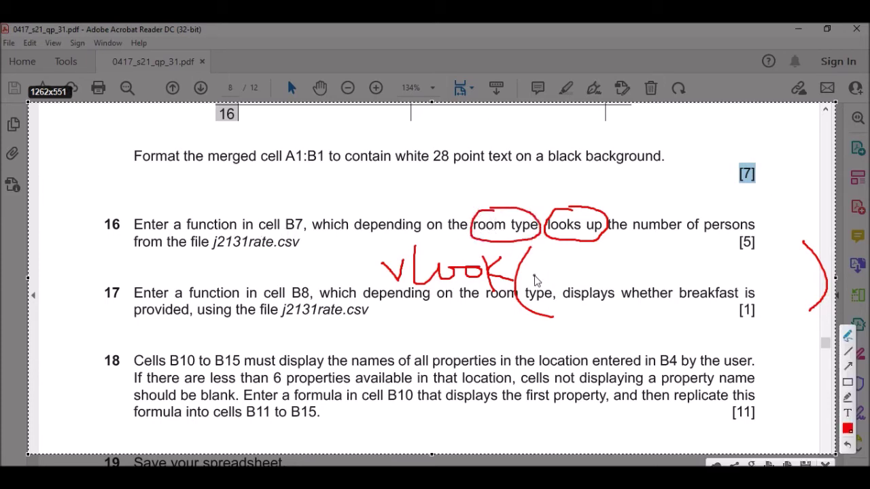
mouse_move(527, 283)
mouse_down()
mouse_move(530, 275)
mouse_move(538, 292)
mouse_move(549, 274)
mouse_move(544, 285)
mouse_move(577, 281)
mouse_move(561, 293)
mouse_move(576, 298)
mouse_move(688, 281)
mouse_move(691, 298)
mouse_move(724, 283)
mouse_move(754, 289)
mouse_move(768, 263)
mouse_move(768, 274)
mouse_move(794, 283)
mouse_up()
mouse_move(803, 272)
mouse_down()
mouse_move(797, 283)
mouse_move(815, 278)
mouse_up()
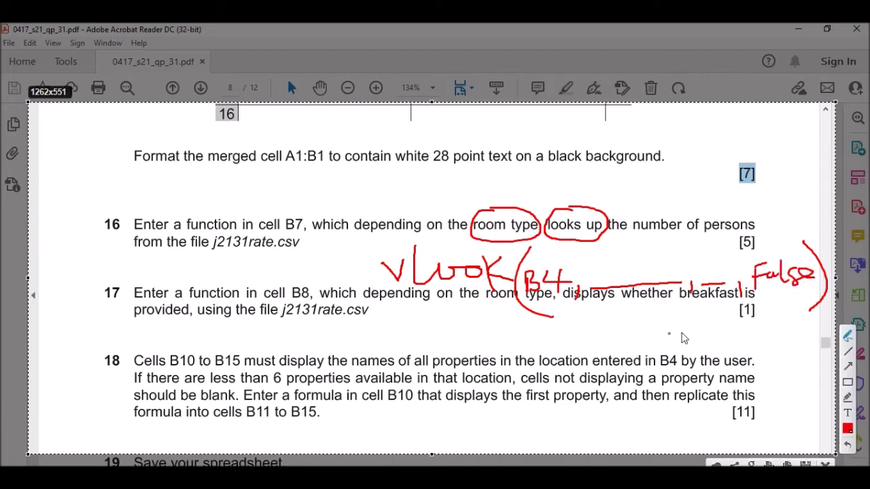
key(Escape)
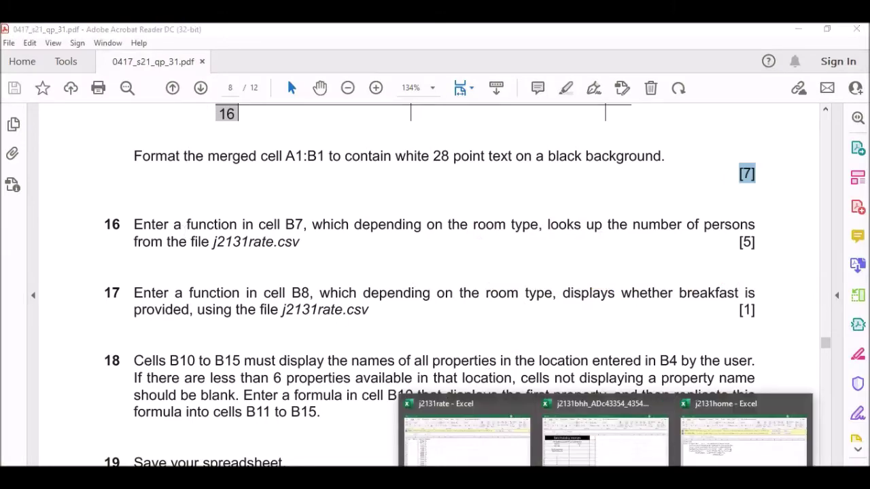
Step: Enter =vlookup() in cell B7 of the Bali Holiday Homes sheet
click(598, 441)
click(98, 224)
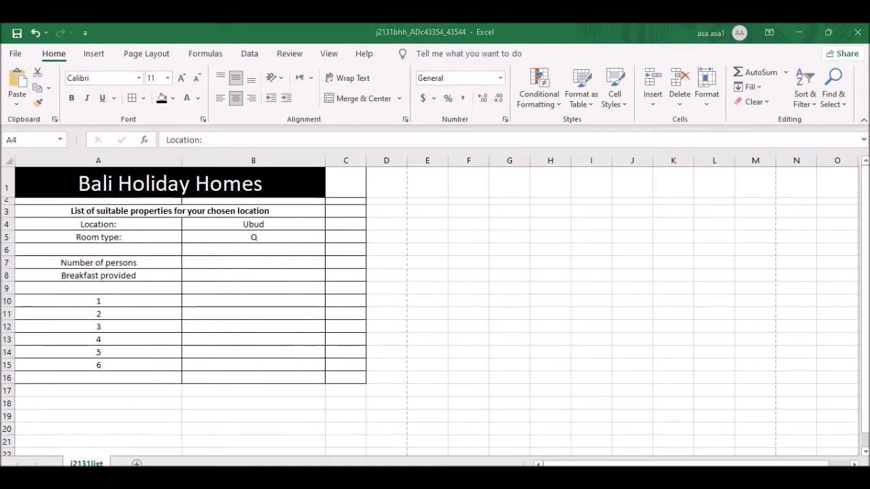
key(alt+Tab)
key(alt+Tab)
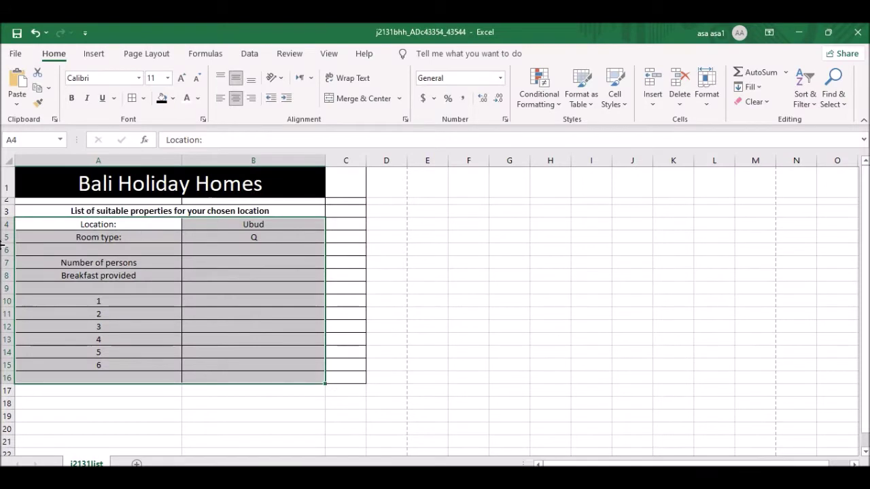
click(225, 265)
text(=)
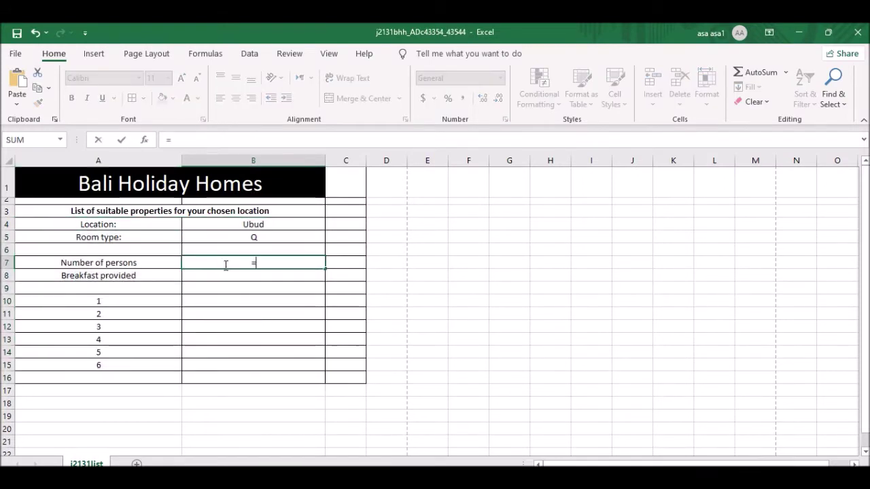
text(vlookup)
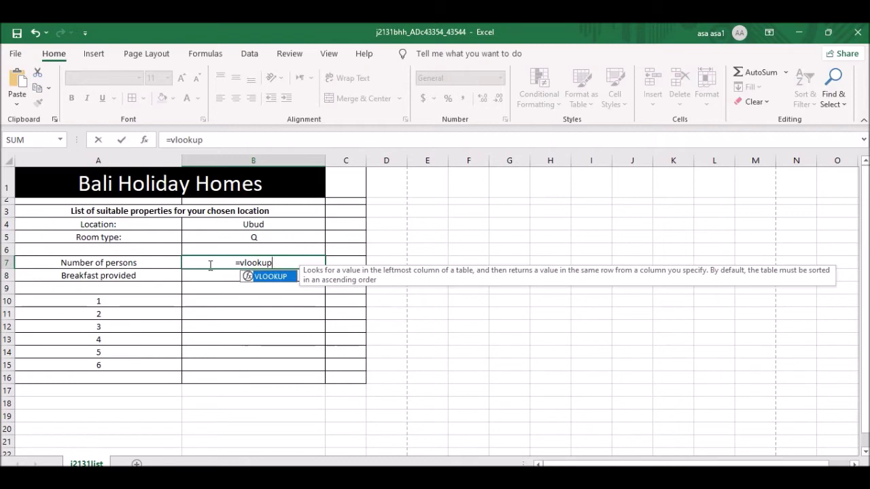
text(())
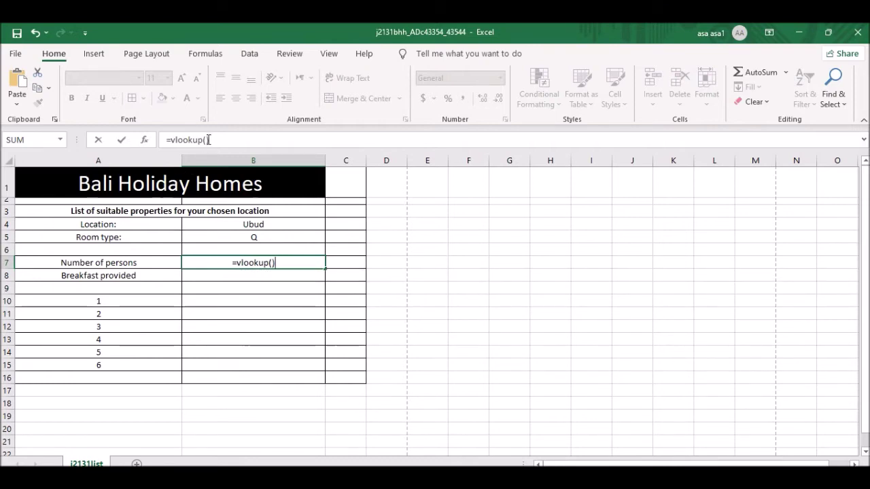
Step: Use B5 as the lookup value, then find the j2131rate.csv file name in question 16
click(206, 139)
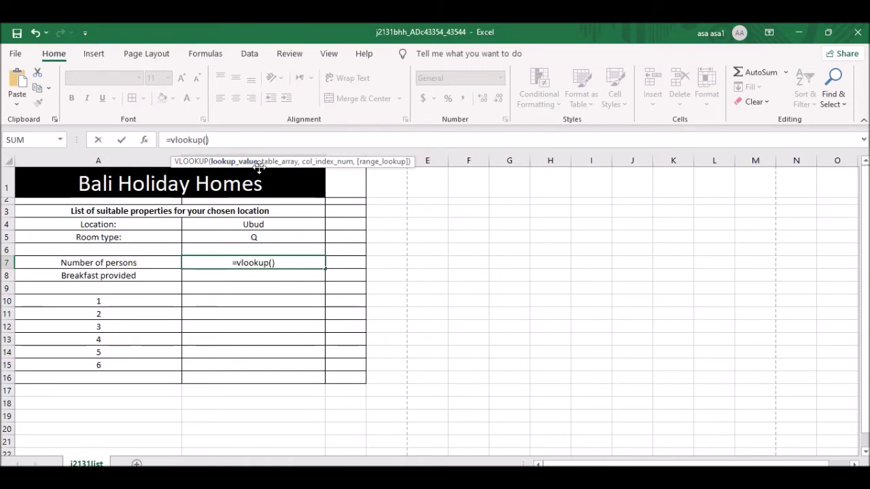
click(267, 239)
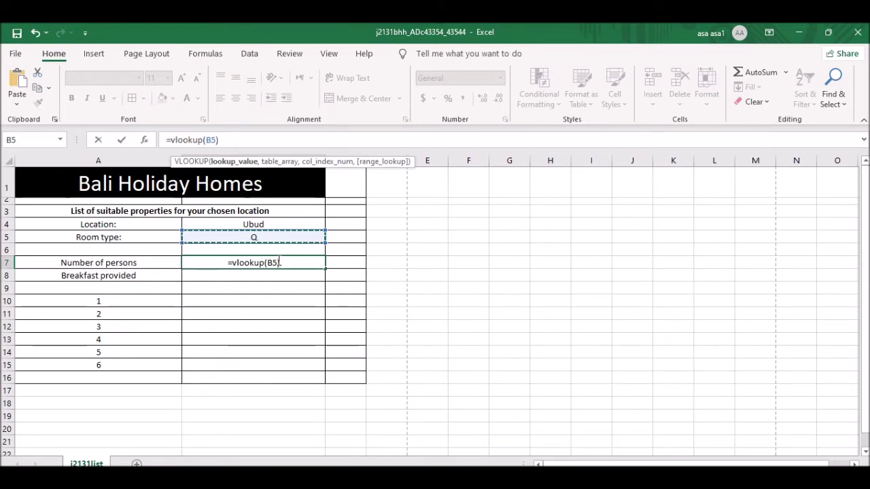
click(278, 262)
text(,)
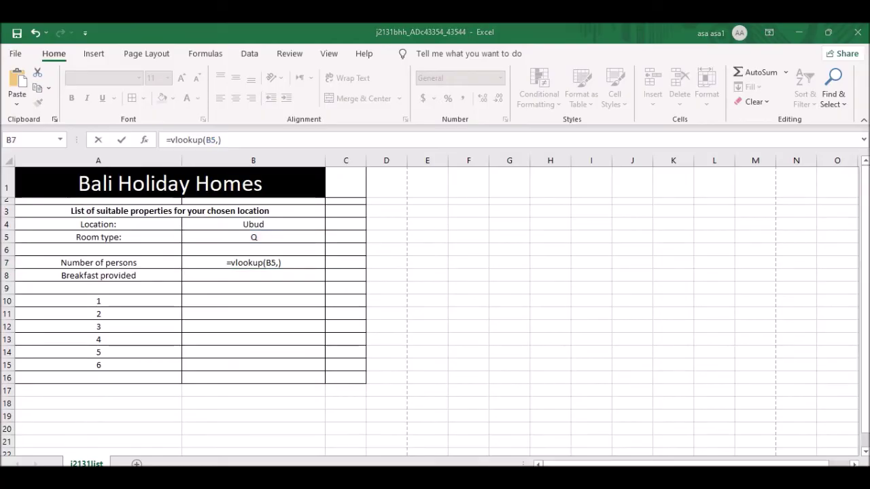
key(alt+Tab)
drag(210, 245, 285, 243)
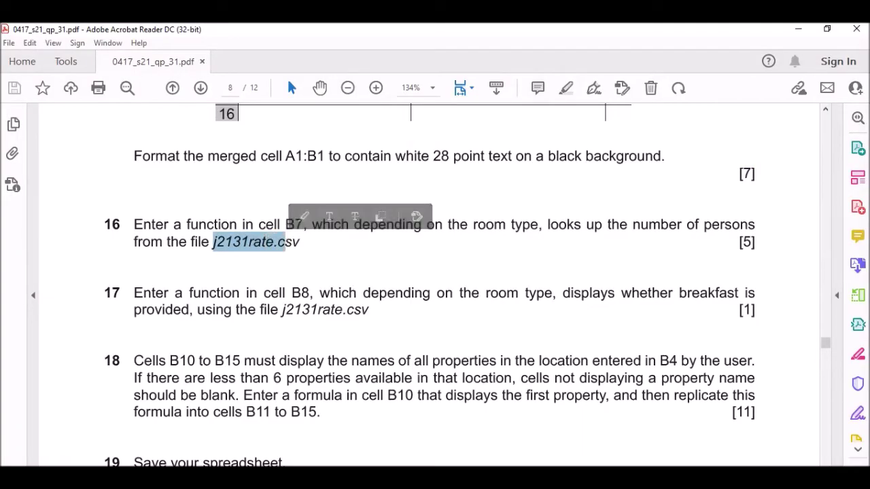
Step: Pick A2:B27 of the j2131rate workbook as B7's lookup range
click(605, 478)
click(715, 461)
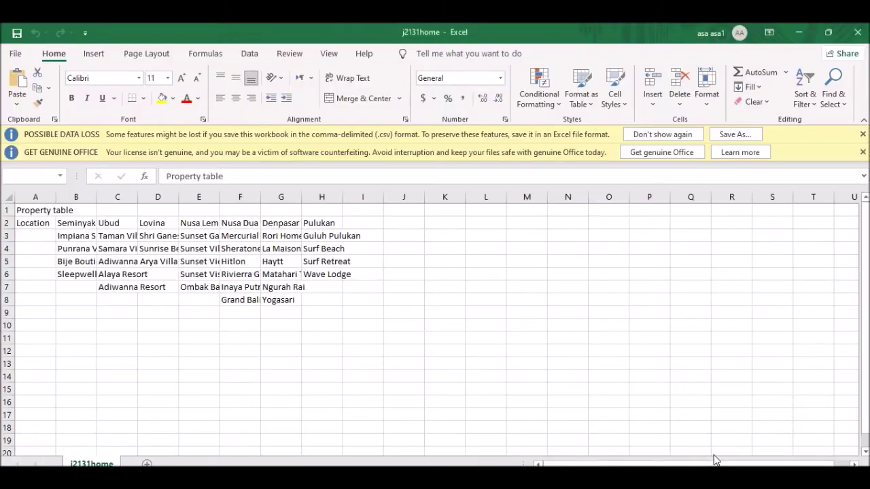
mouse_move(605, 478)
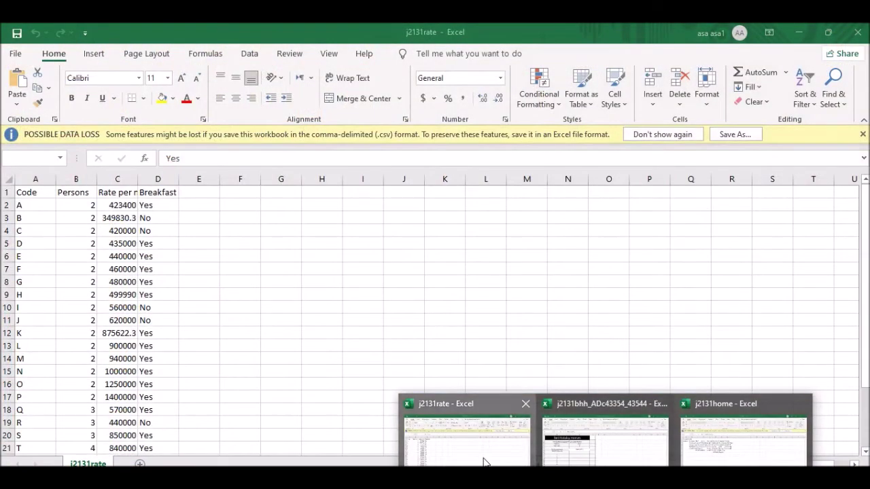
click(484, 462)
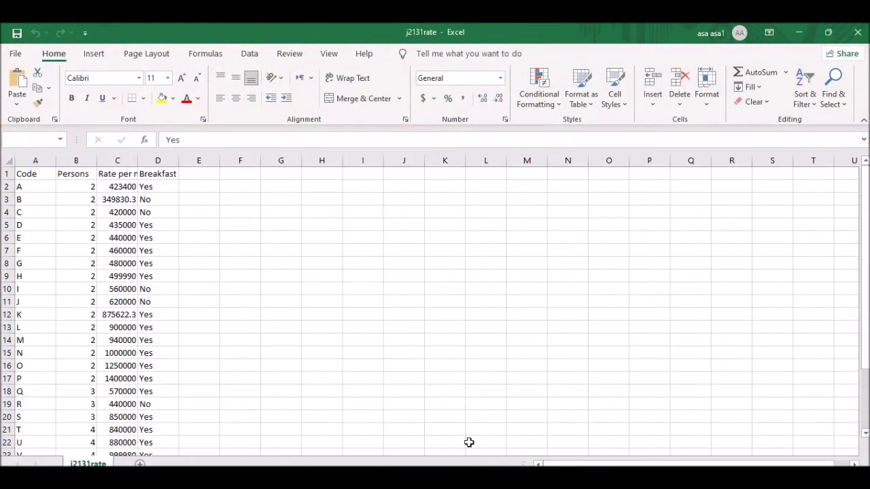
drag(26, 188, 77, 409)
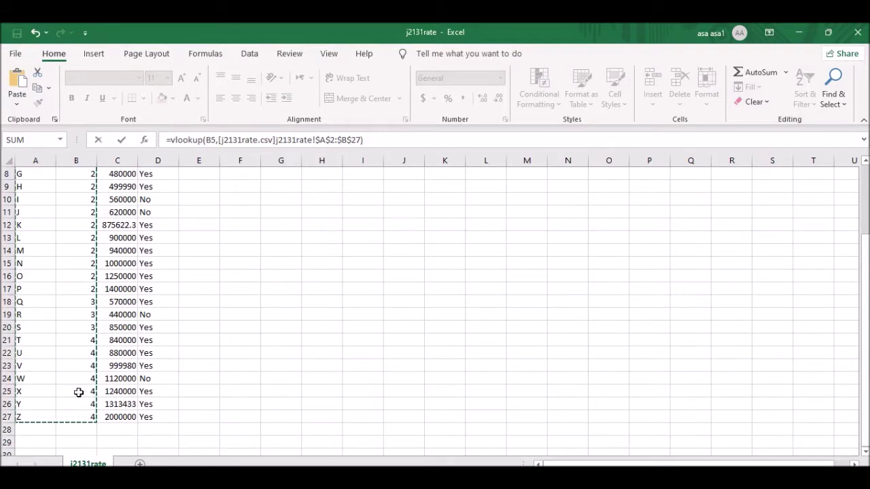
Step: Finish B7's VLOOKUP with column 2 and False, then commit it
click(366, 140)
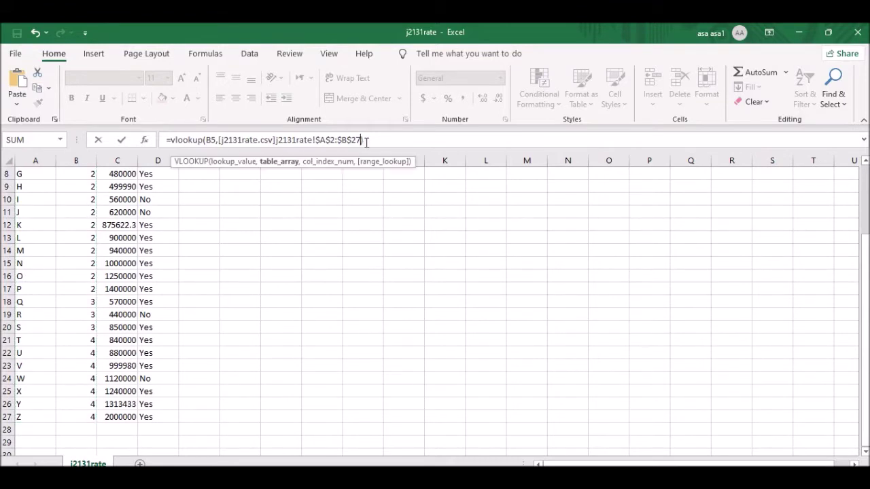
text(,)
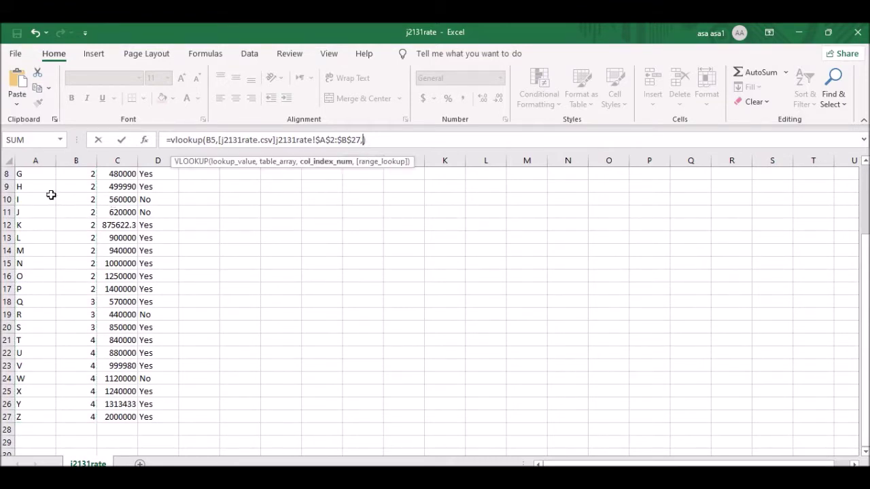
scroll(50, 194, up, 3)
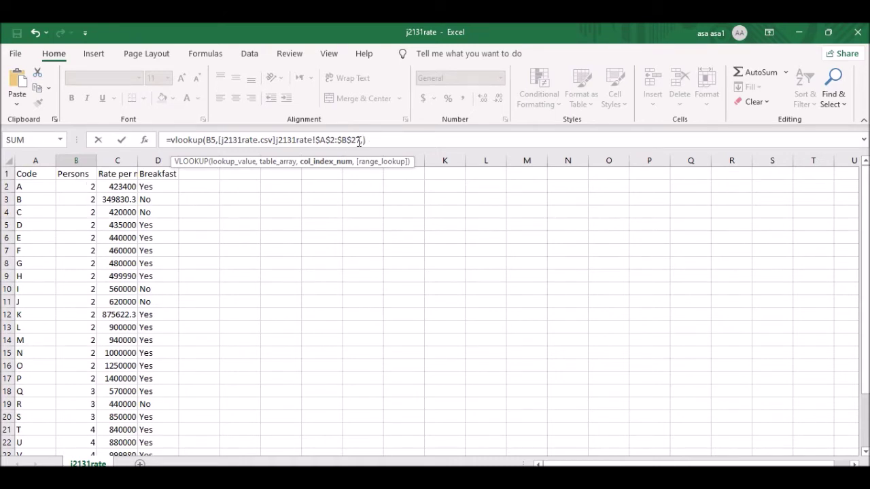
text(,F)
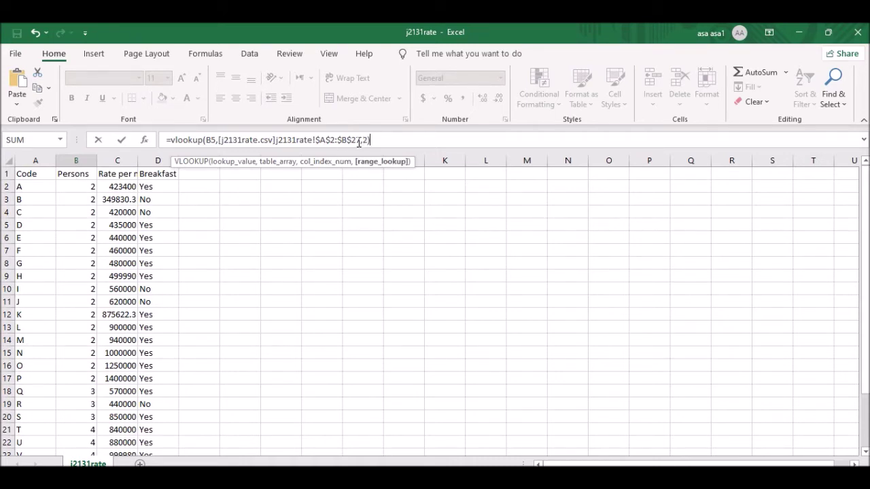
text(alse)
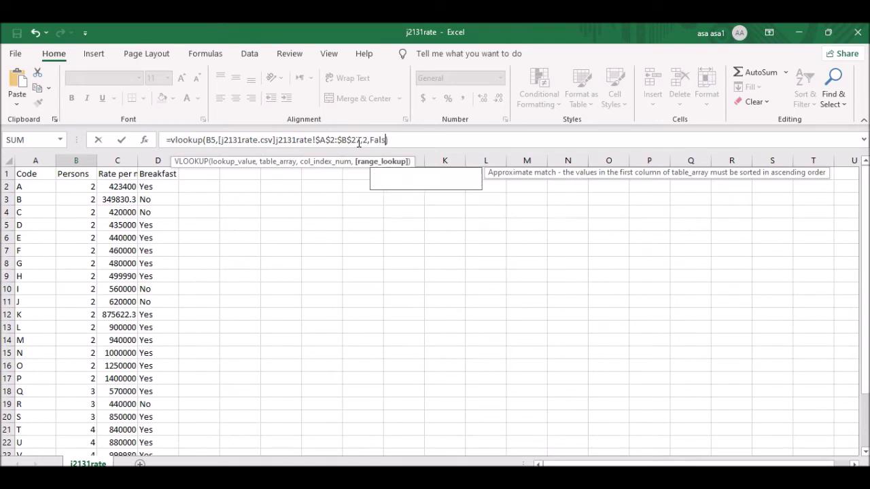
click(405, 138)
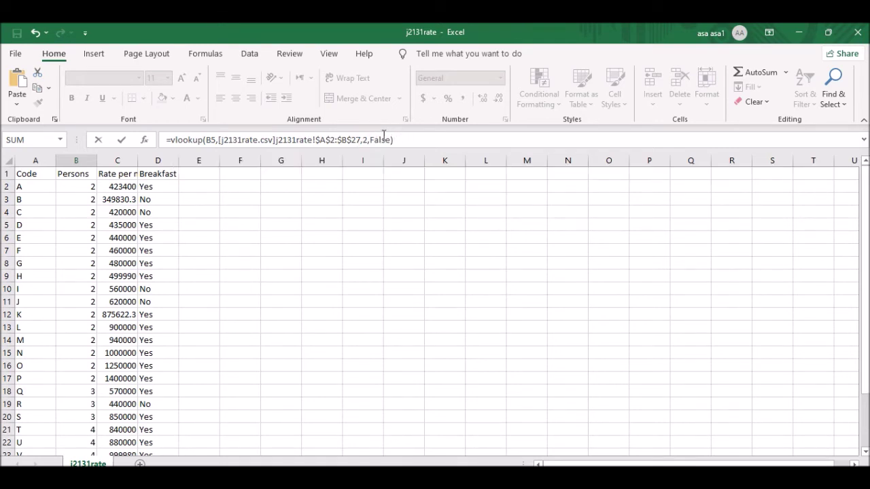
double_click(384, 136)
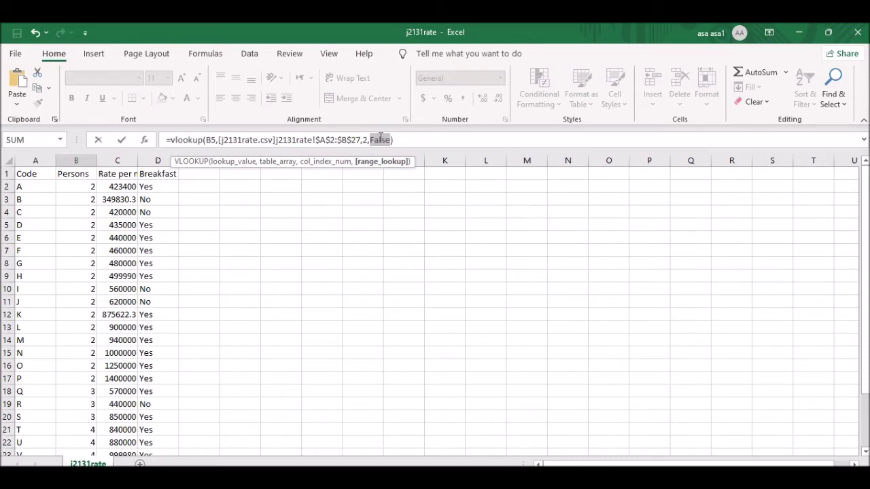
key(Return)
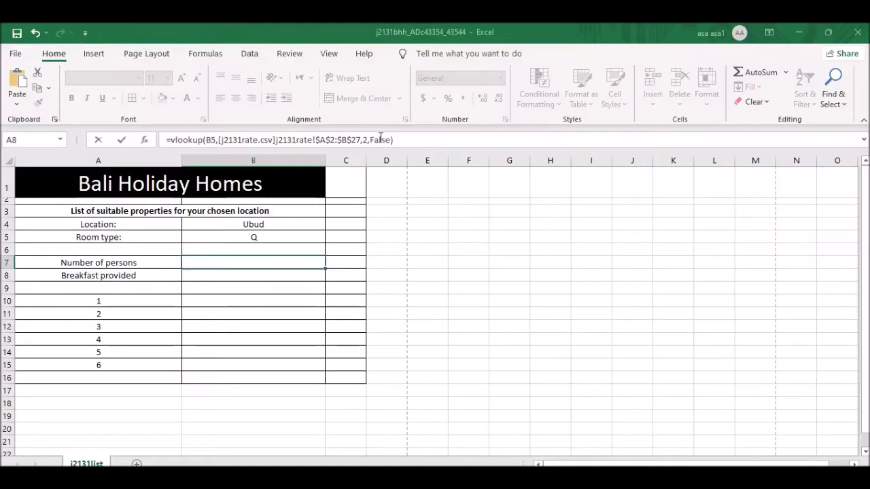
click(253, 262)
click(254, 236)
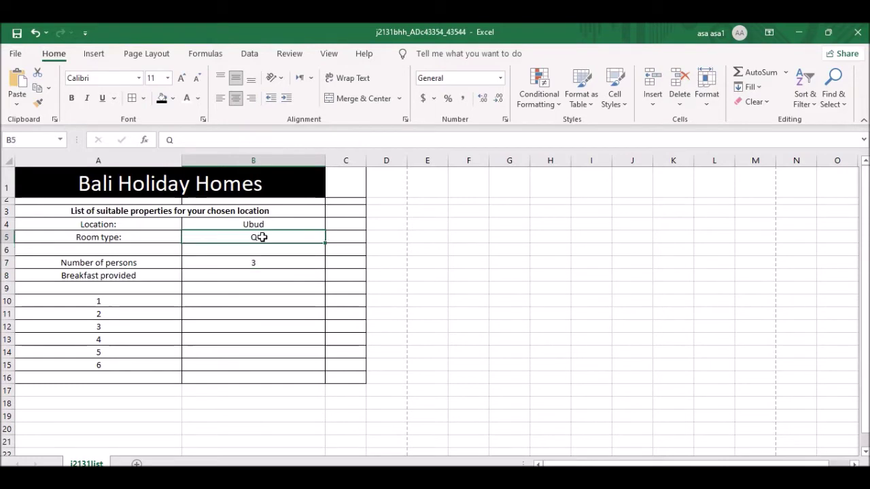
text(Y)
click(414, 311)
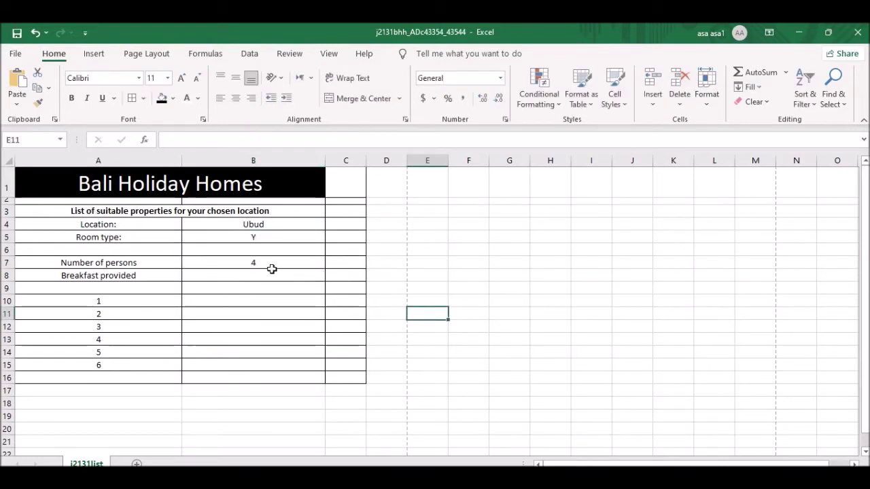
click(262, 237)
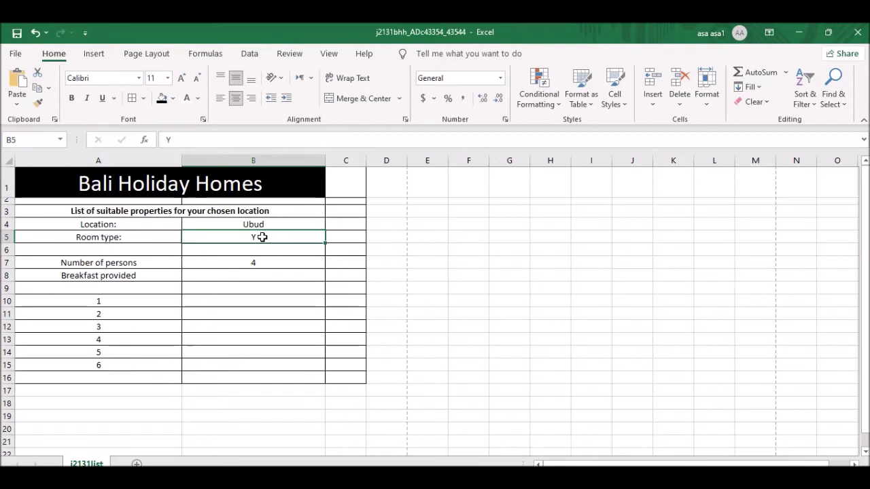
text(F)
click(425, 263)
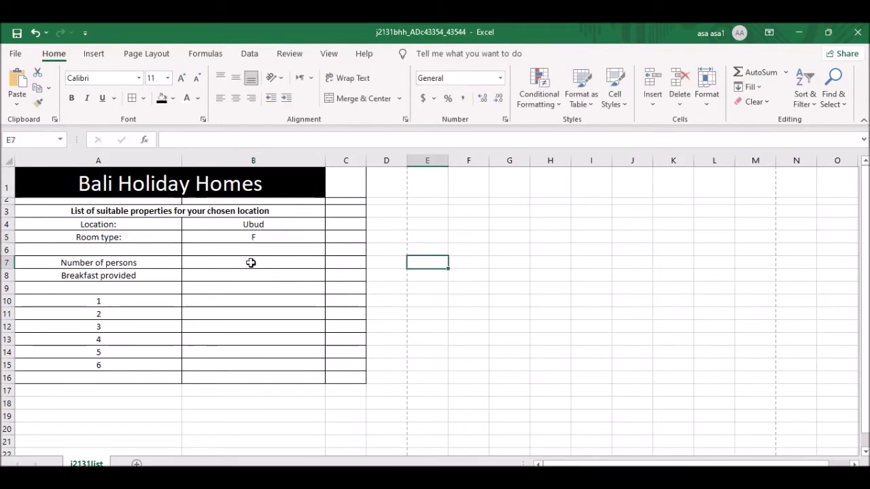
click(275, 236)
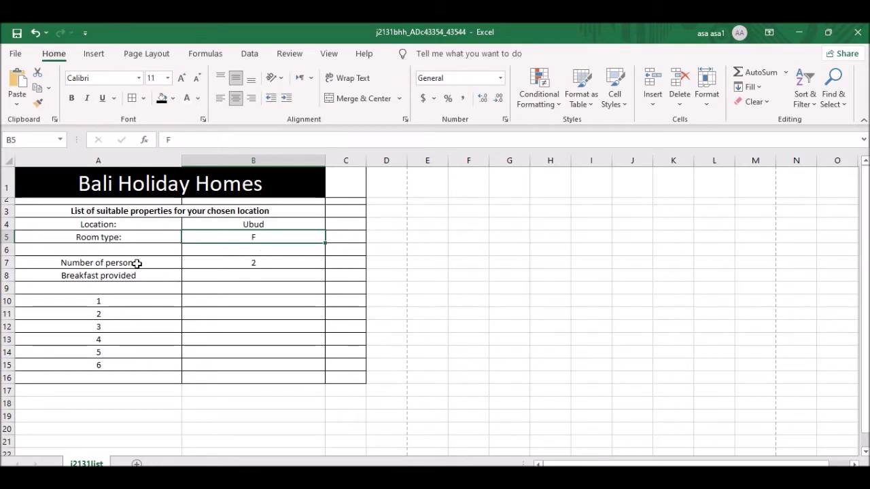
click(250, 263)
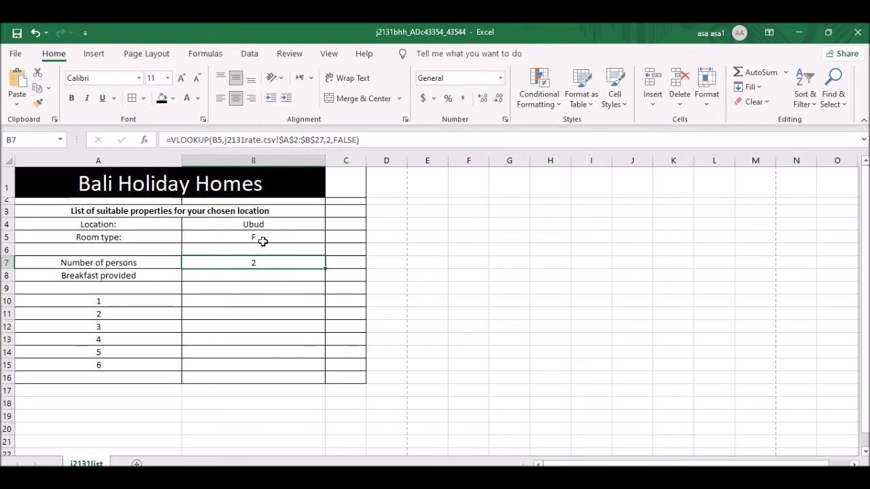
click(262, 242)
text(Q)
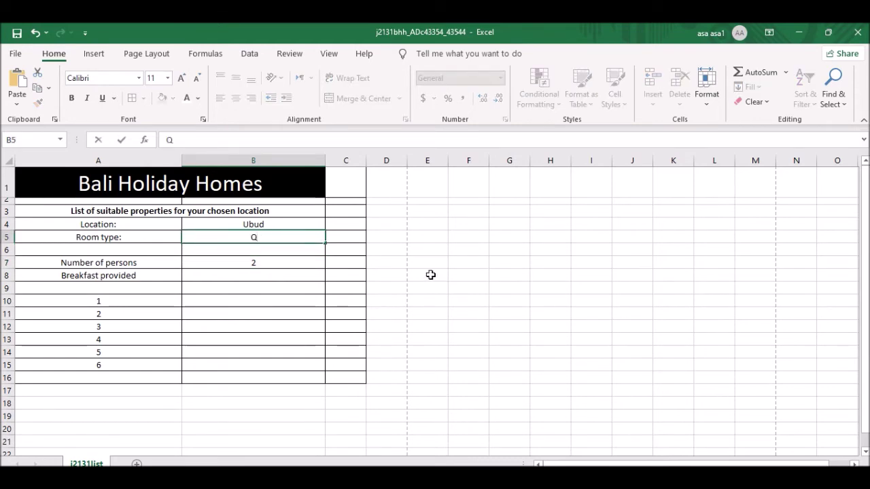
click(427, 278)
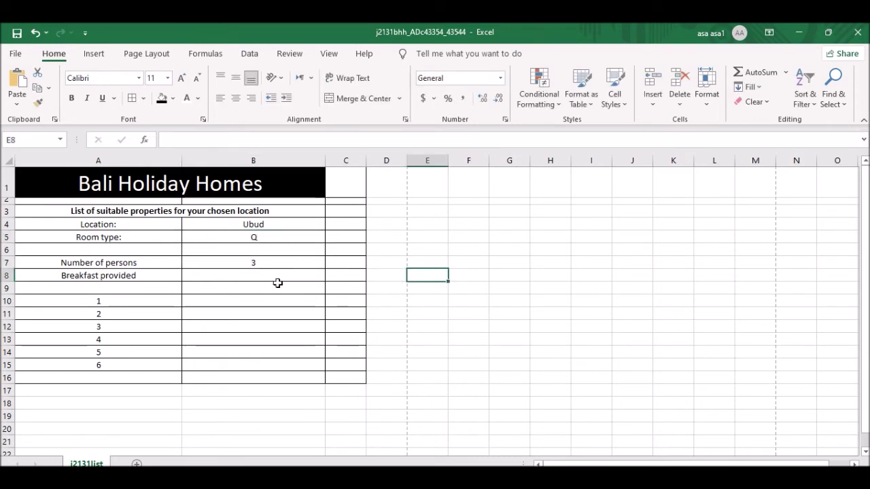
key(alt+Tab)
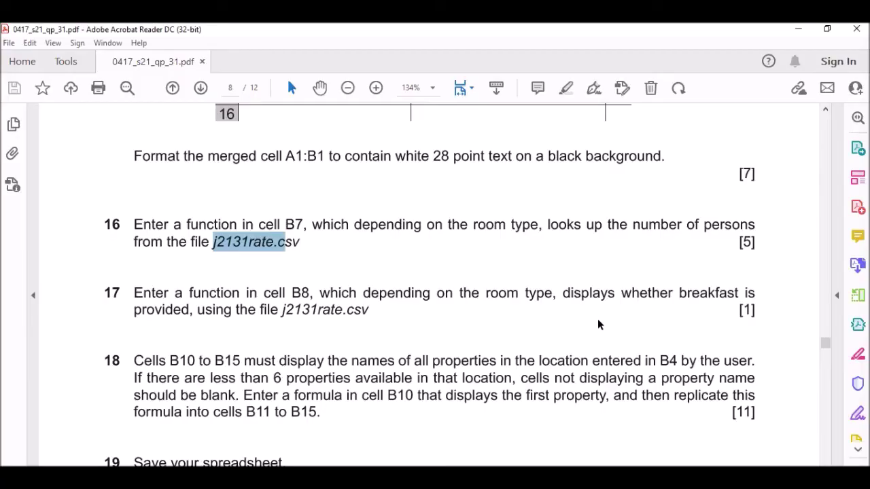
drag(740, 245, 758, 243)
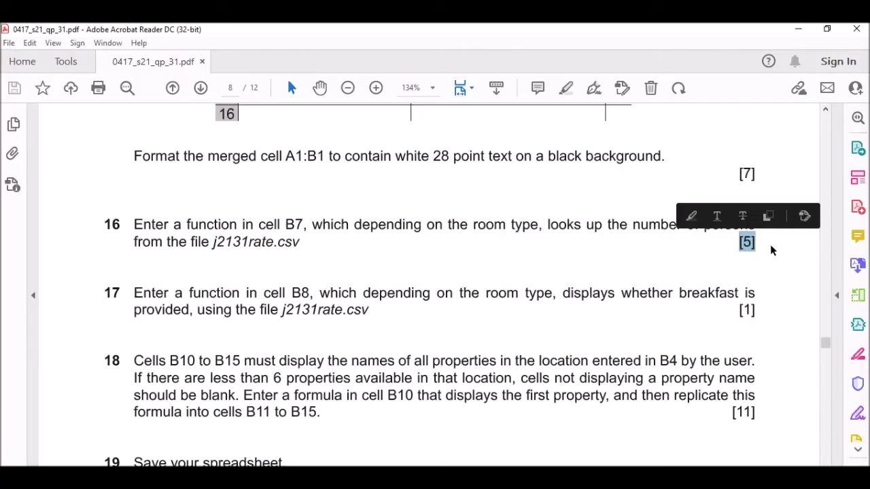
scroll(578, 291, down, 1)
scroll(293, 263, down, 2)
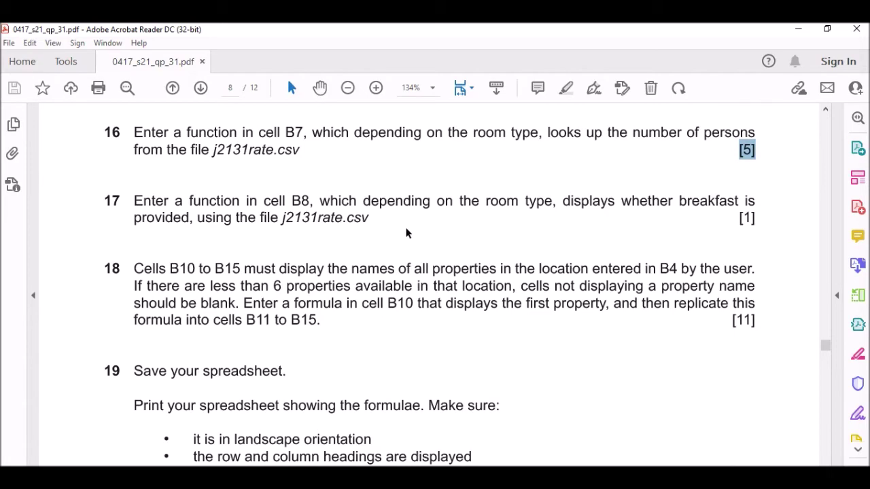
key(alt+Tab)
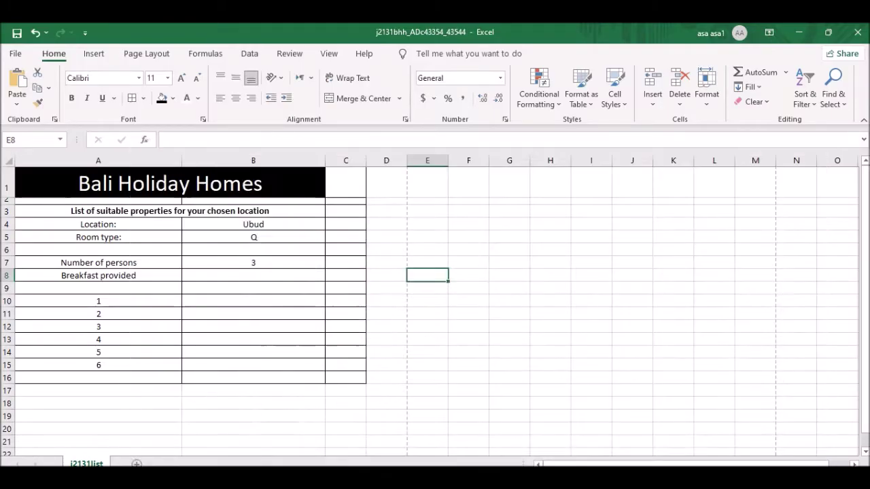
Step: Begin =vlookup(B5, in cell B8 and bring up the j2131rate workbook
click(247, 273)
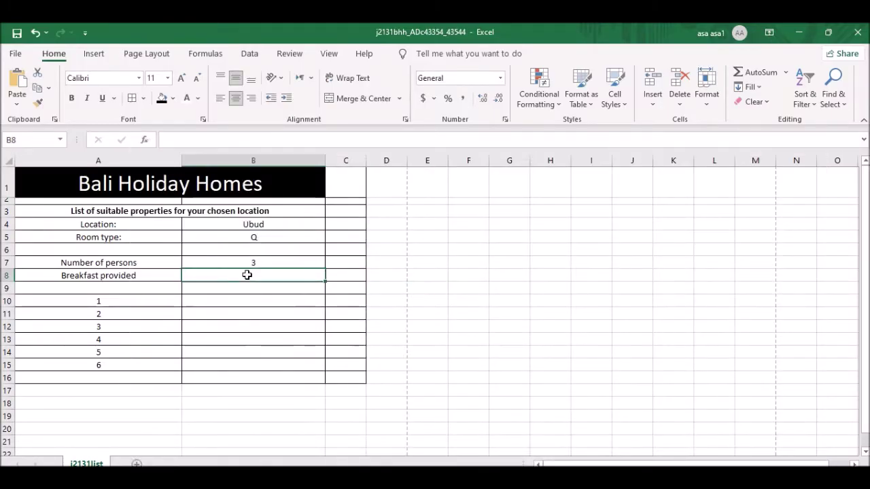
text(=vlo)
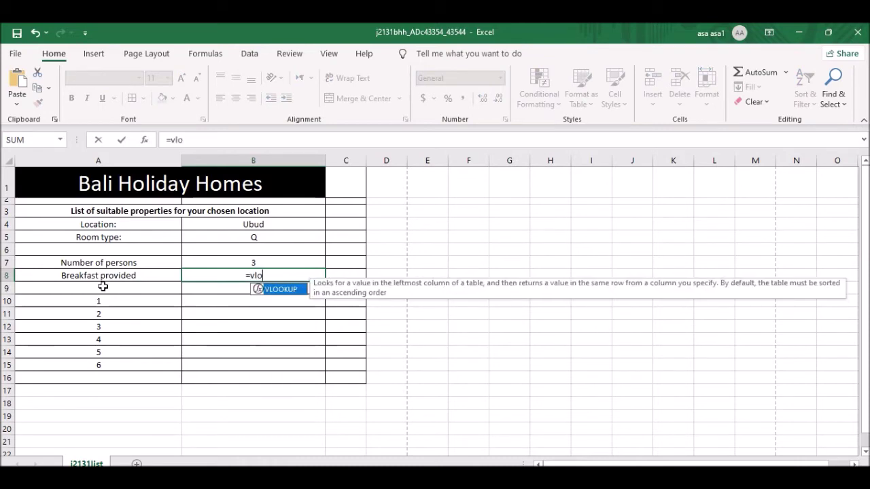
text(ok)
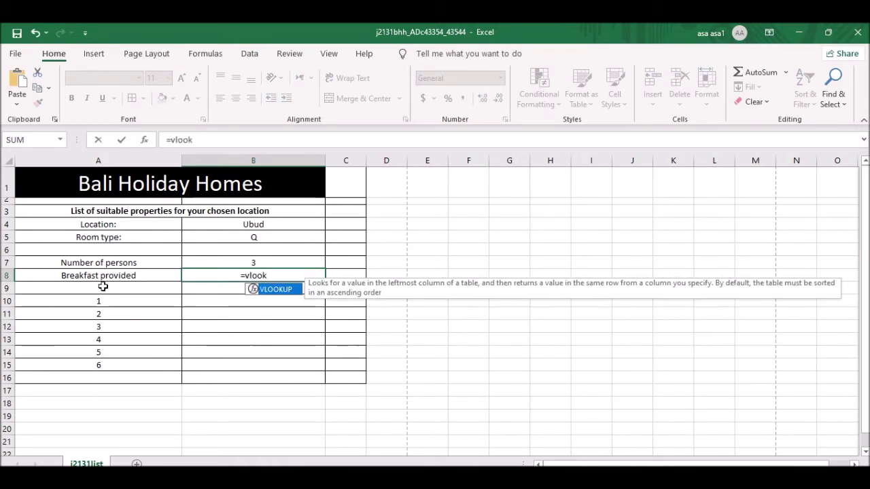
text(up()
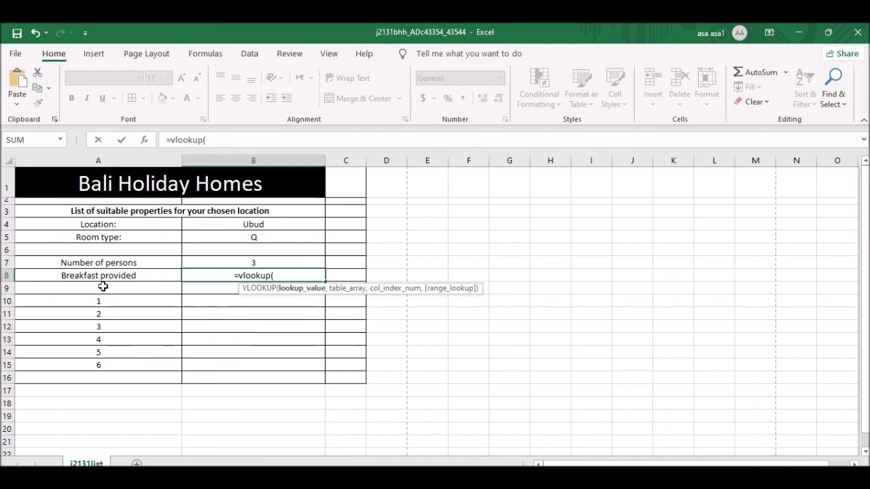
text())
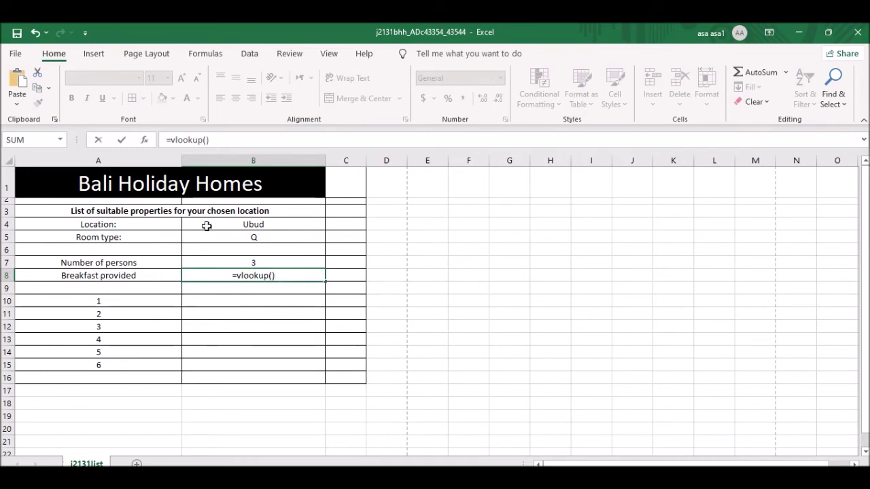
click(206, 139)
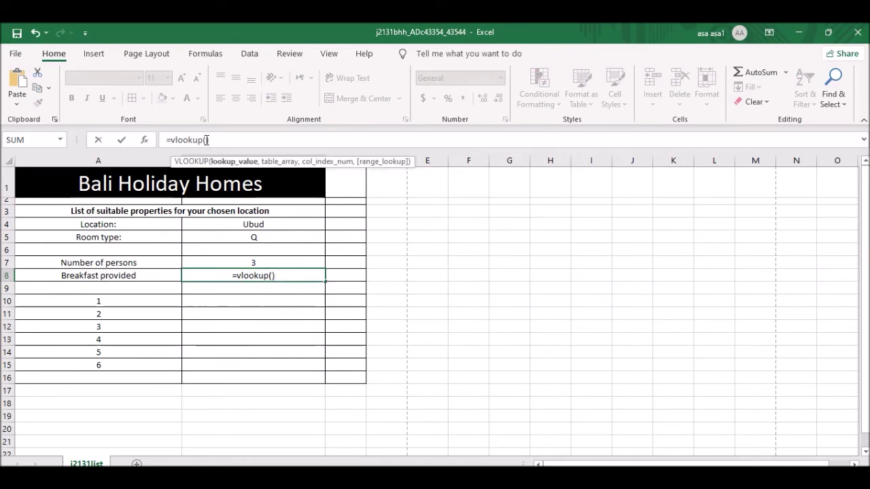
click(265, 242)
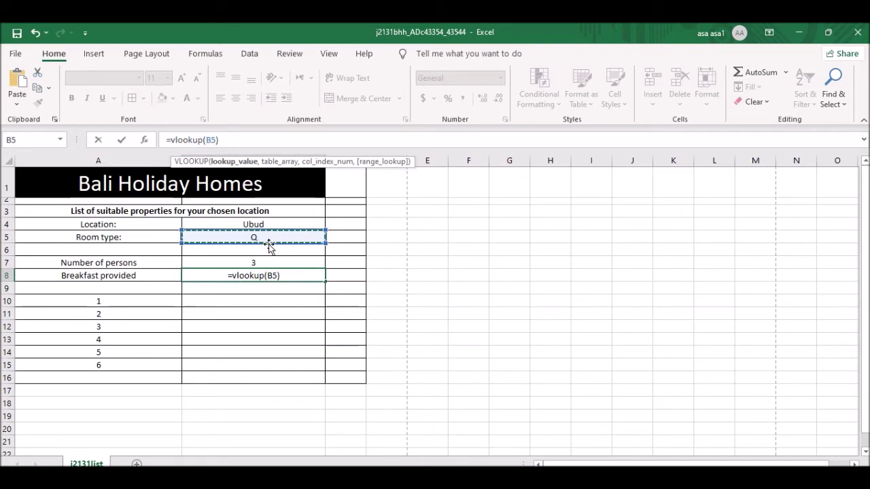
click(275, 273)
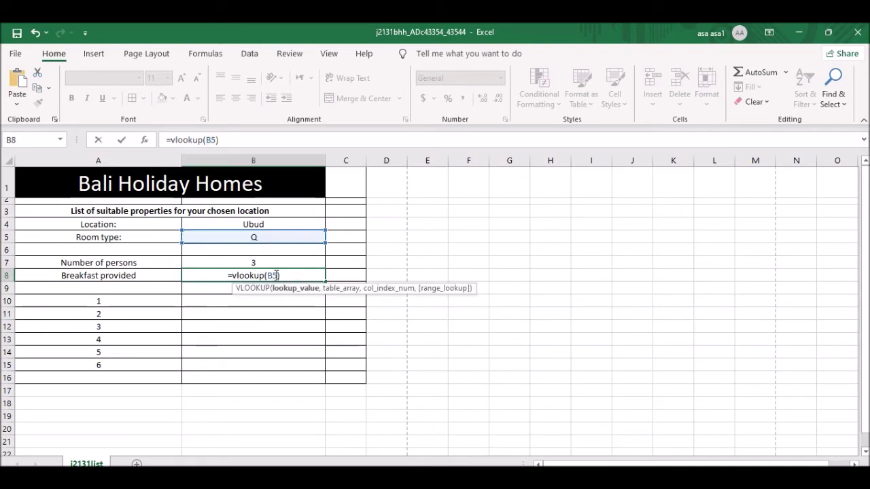
text(,)
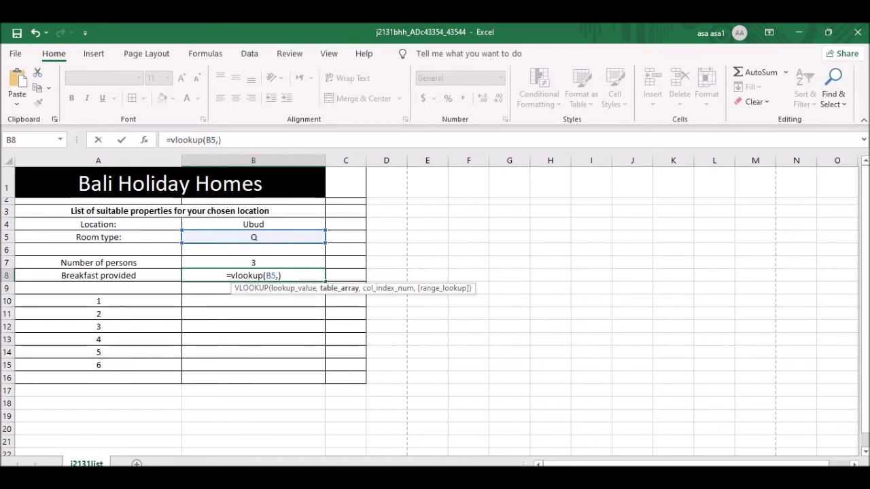
mouse_move(605, 475)
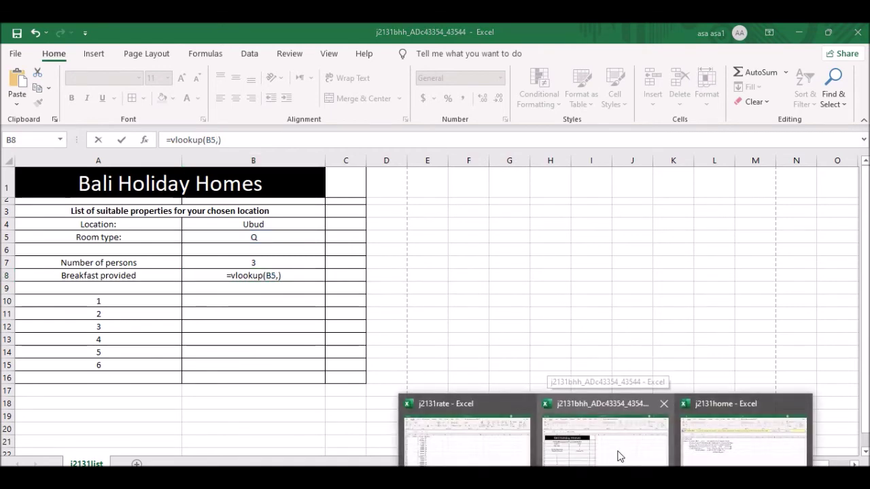
click(483, 455)
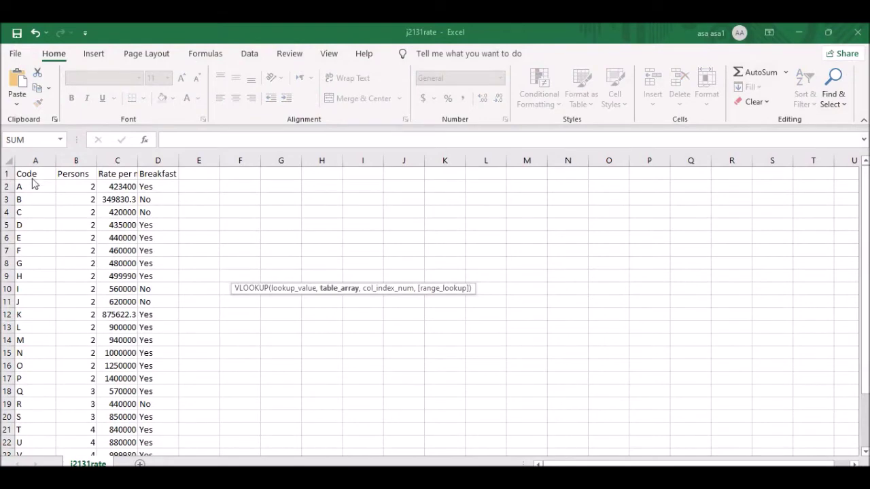
Step: Set B8's lookup range to j2131rate A2:D27 with column index 4 and False
drag(24, 185, 143, 418)
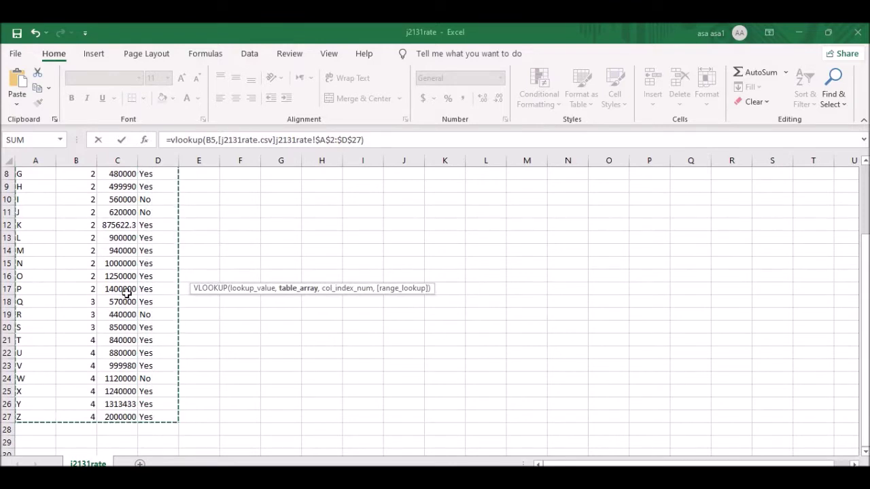
scroll(129, 288, up, 3)
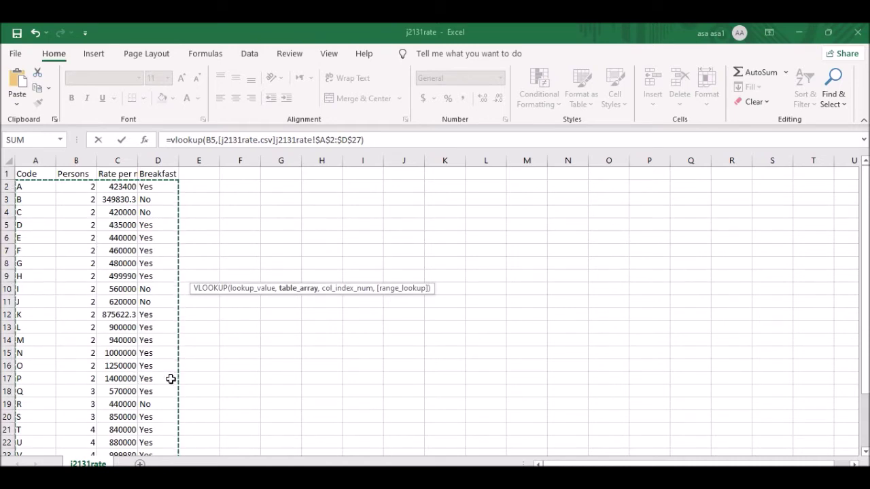
click(363, 140)
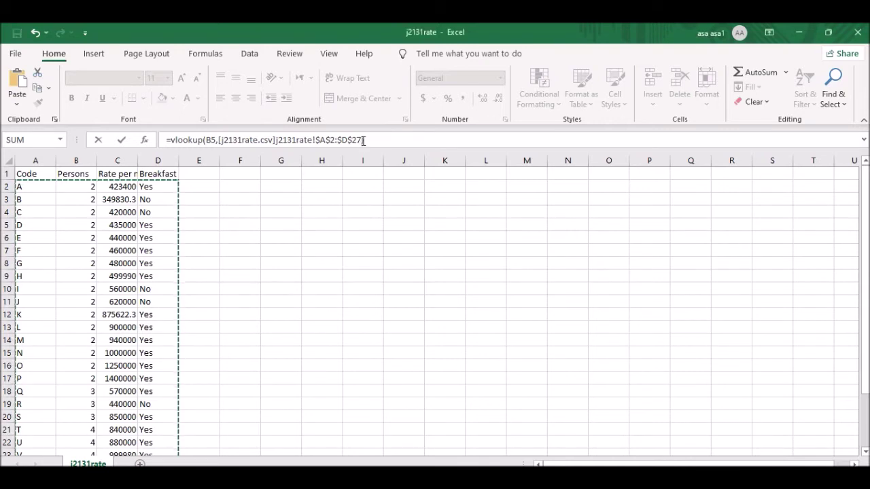
text(,)
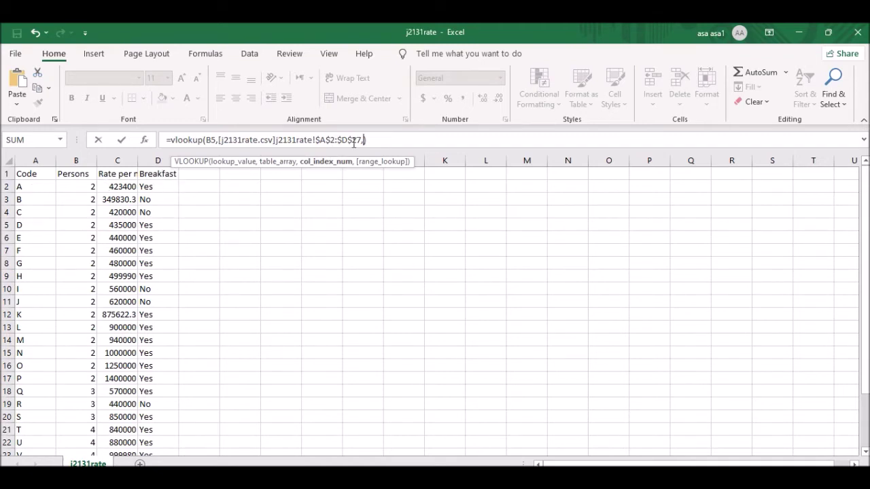
text(,)
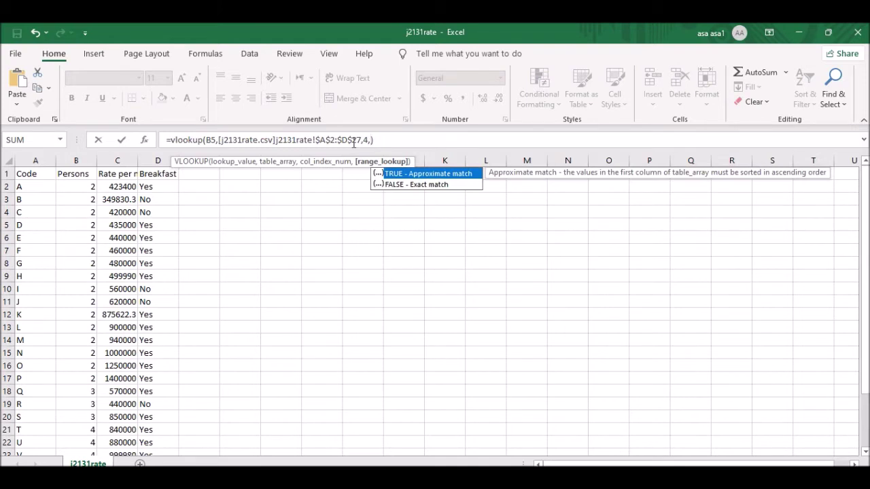
text(False)
Step: Commit B8's lookup showing Yes, check B5, and scroll the exam paper to question 18
key(Return)
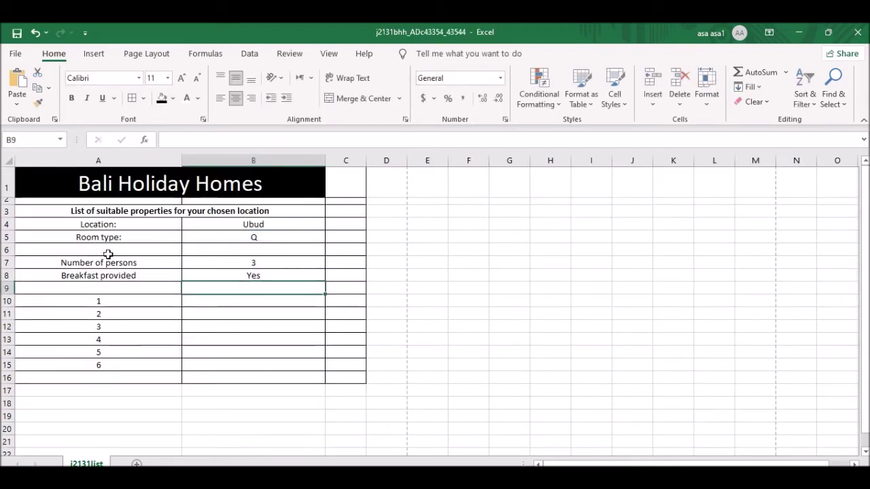
click(273, 277)
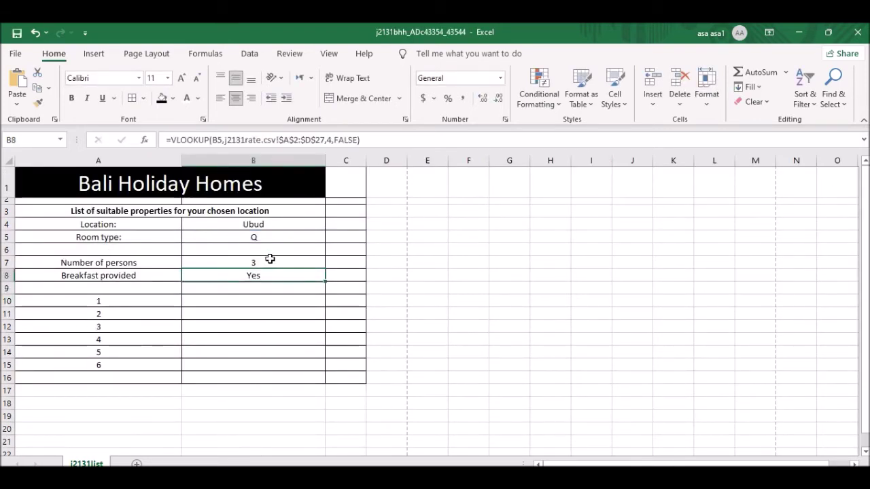
click(268, 237)
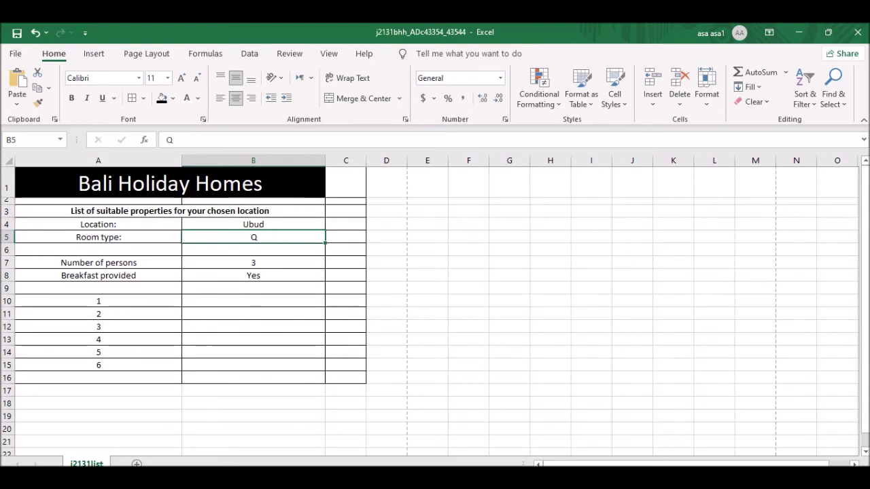
key(alt+Tab)
scroll(145, 231, down, 3)
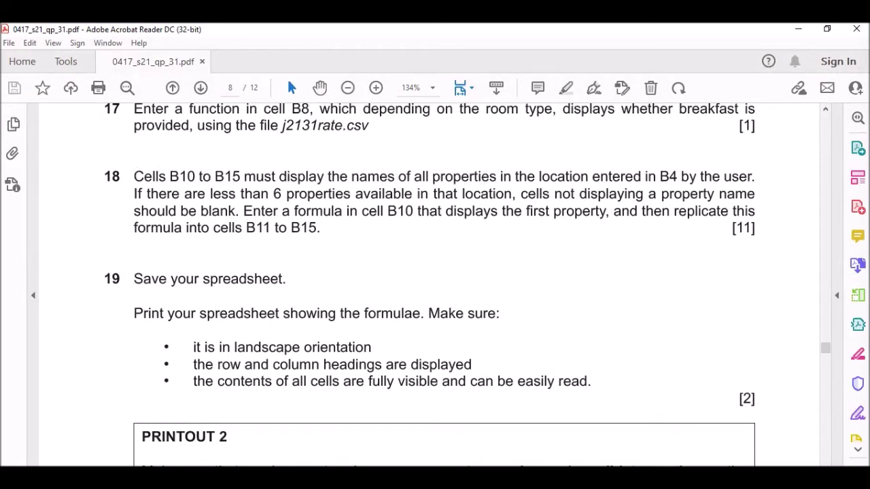
Step: Review result cells B10–B15 and location Ubud in B4 against question 18
click(612, 449)
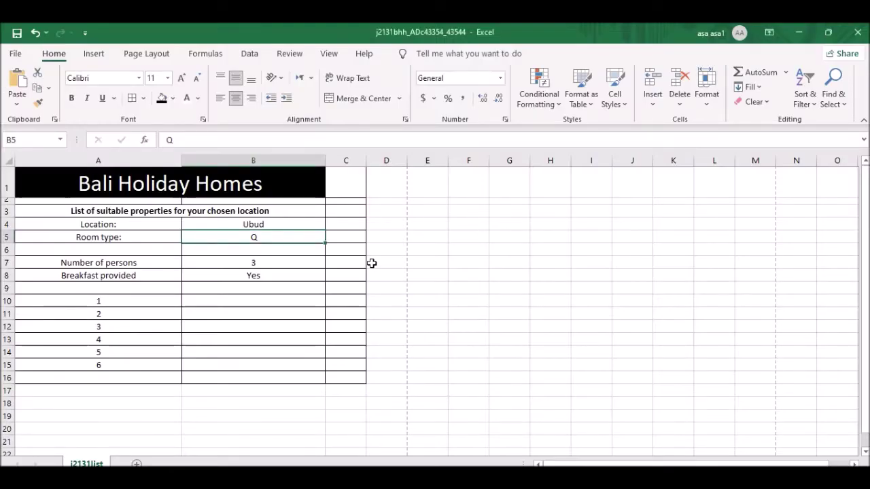
click(260, 312)
click(257, 326)
click(255, 353)
click(254, 362)
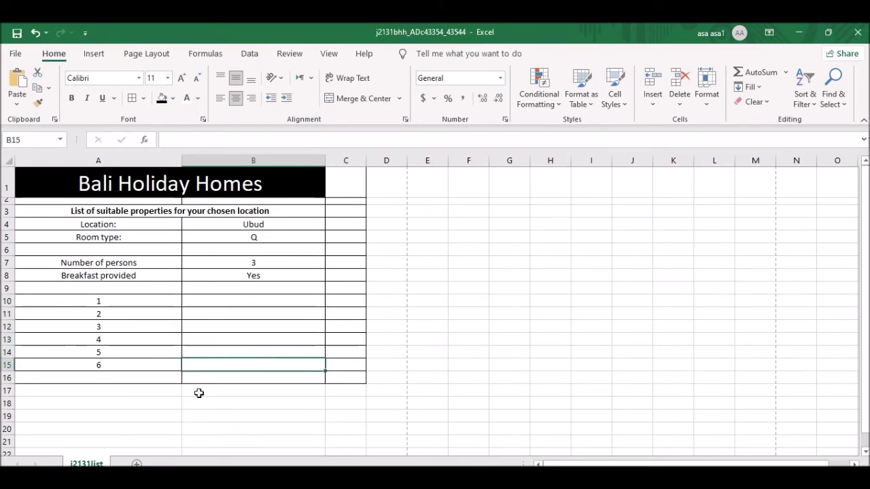
key(alt+Tab)
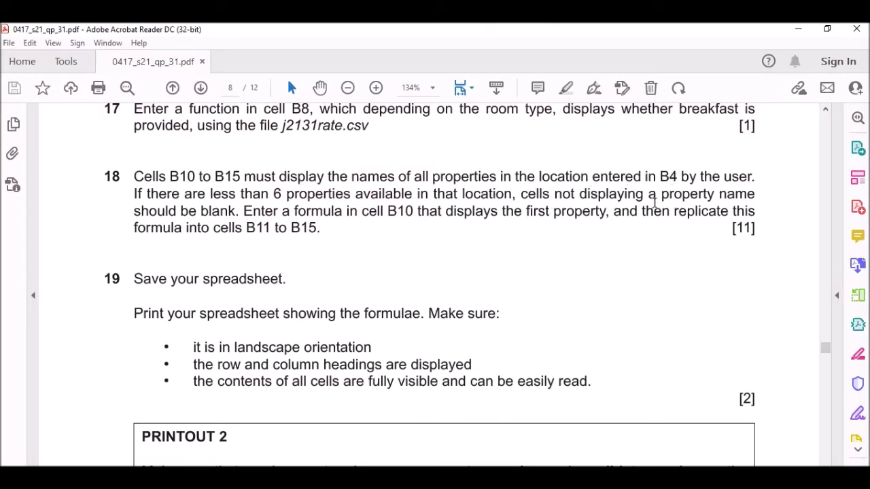
key(alt+Tab)
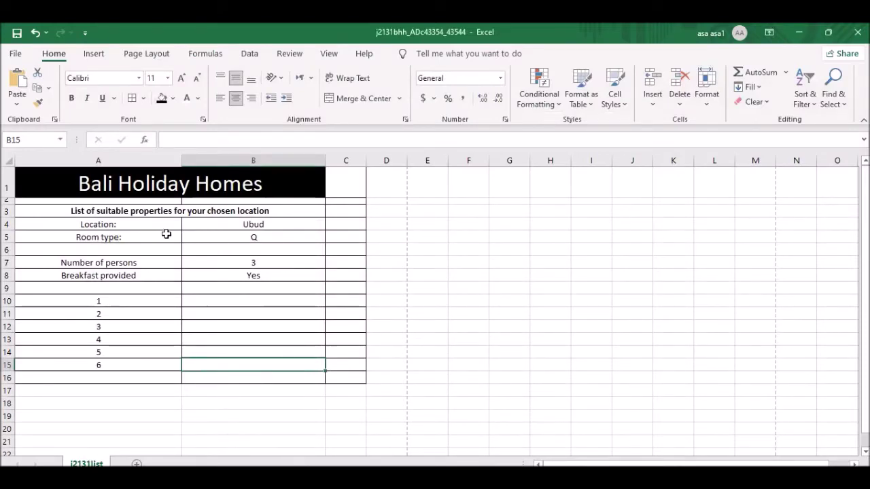
click(265, 225)
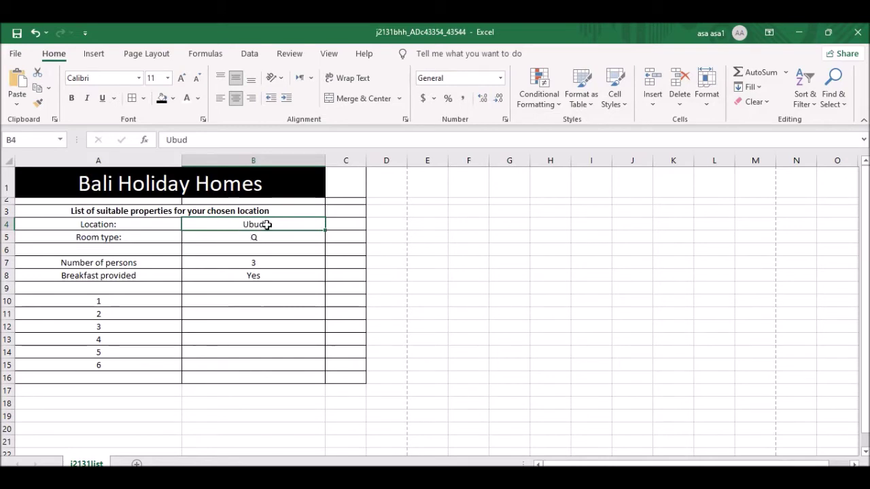
Step: Select B10:B15, check B4, then switch to the j2131home property workbook
drag(248, 300, 265, 368)
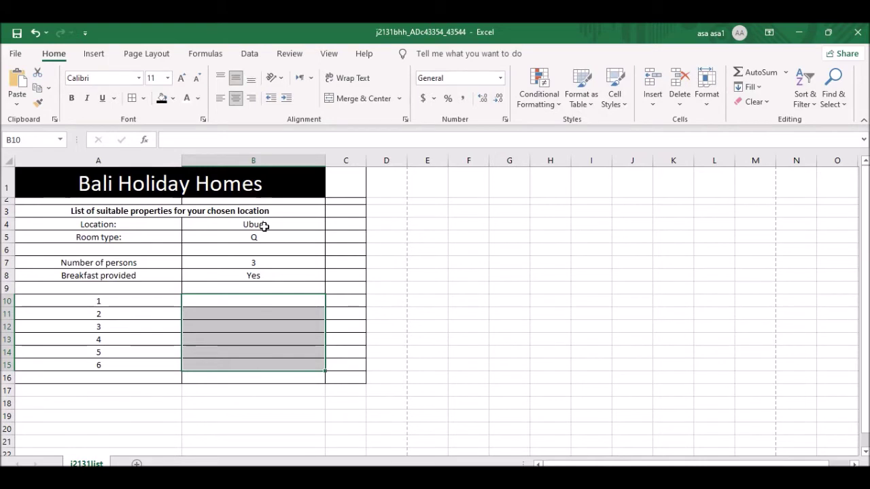
click(265, 226)
drag(239, 305, 246, 362)
click(605, 478)
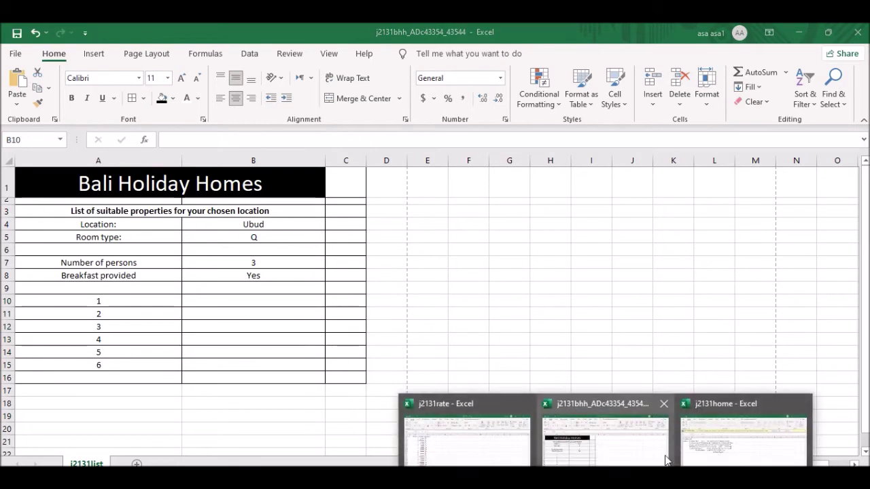
click(724, 448)
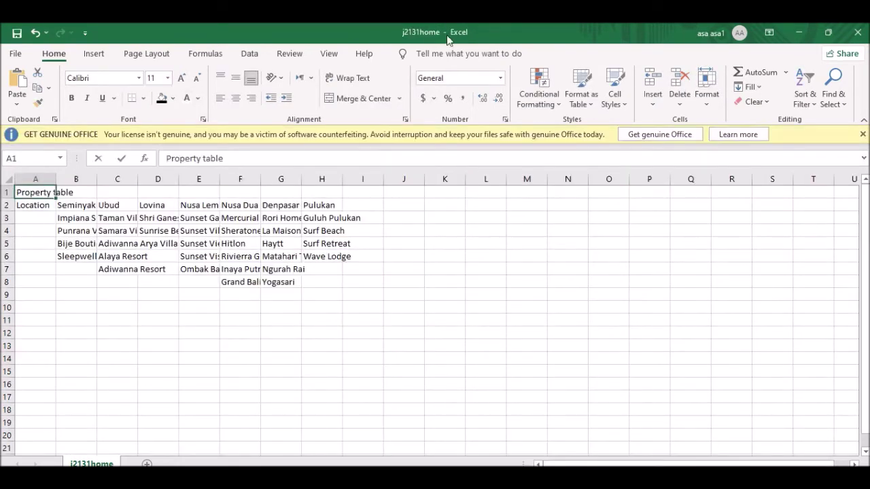
Step: Review the location headings in row 2, from Seminyak in B2 to Pulukan
click(78, 205)
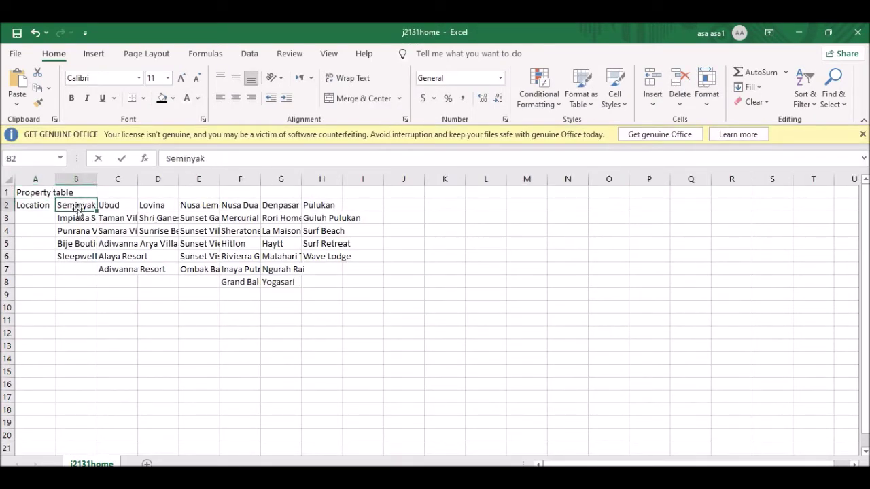
click(122, 204)
click(150, 204)
click(196, 204)
click(238, 204)
click(277, 204)
click(327, 204)
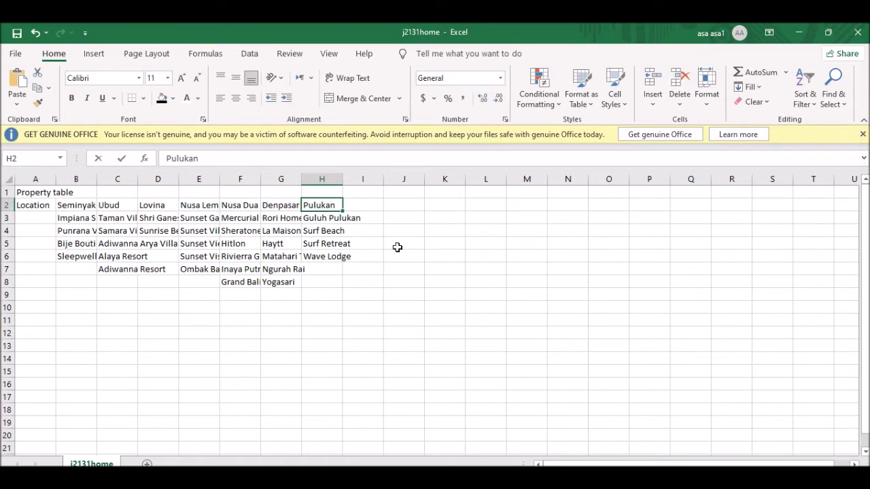
Step: Look over the Pulukan property list in column H
click(333, 219)
click(333, 231)
click(332, 243)
click(331, 257)
click(333, 268)
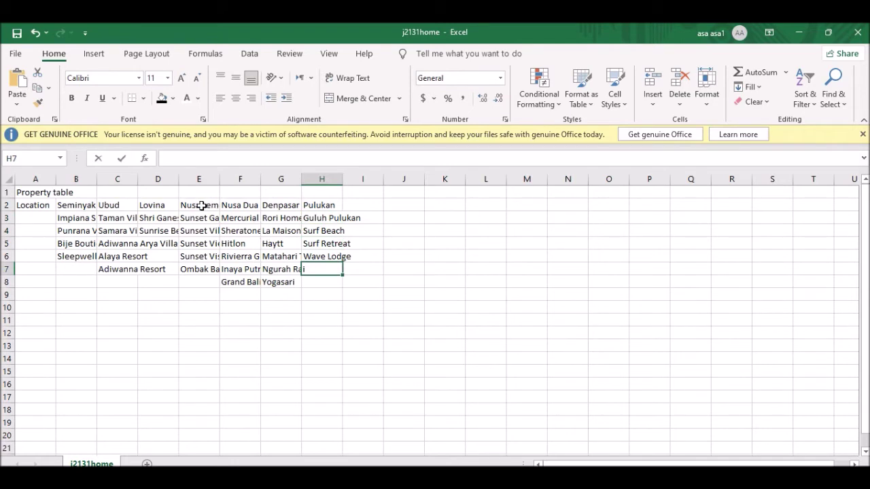
Step: Check the Nusa Lembongan heading and its properties down to Ombak Bay in E7
click(202, 206)
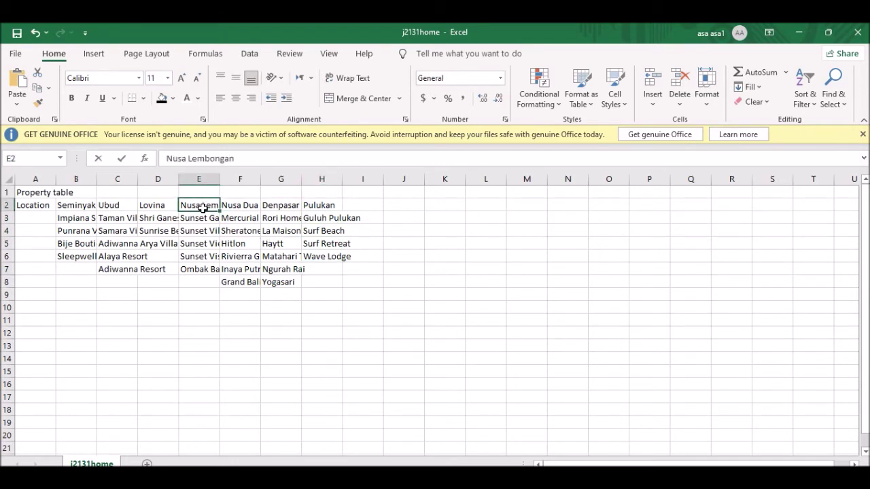
click(202, 218)
click(199, 231)
click(199, 244)
click(200, 258)
click(203, 271)
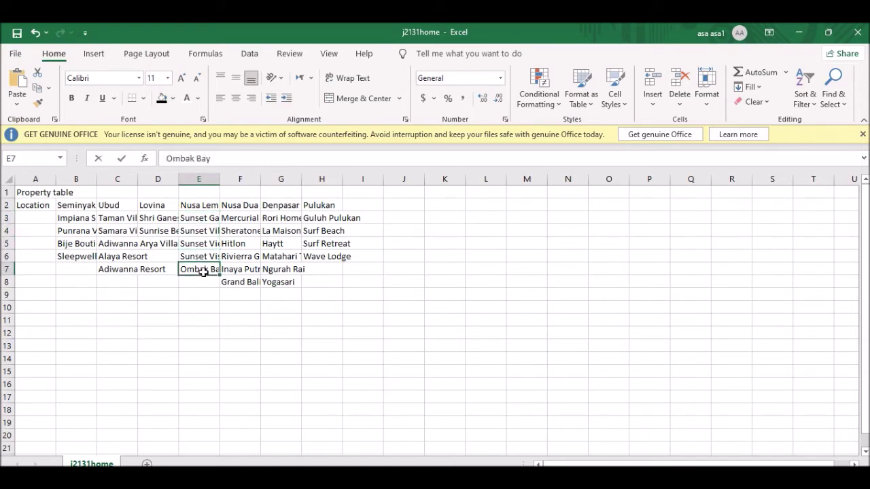
Step: AutoFit every column of the worksheet to its contents
click(8, 179)
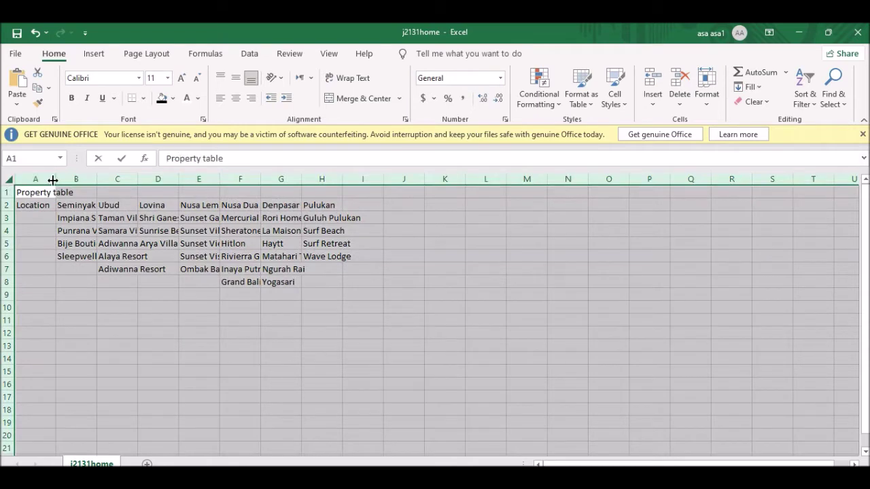
double_click(58, 179)
click(294, 306)
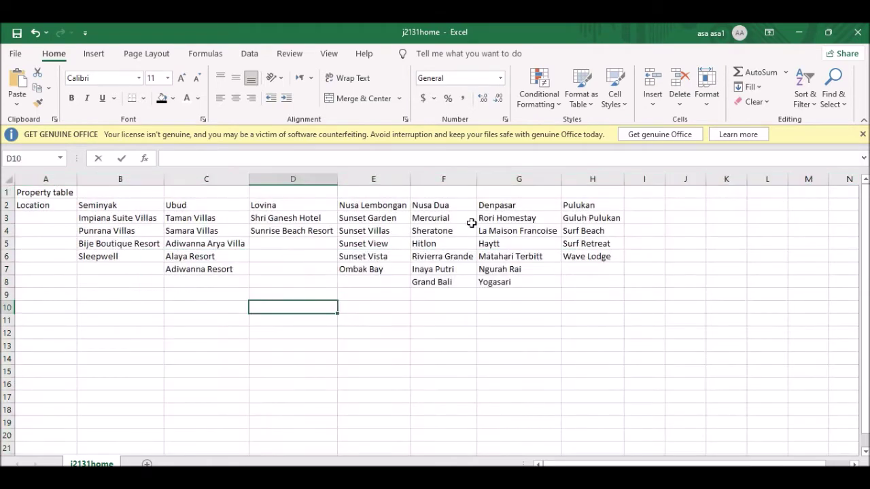
Step: Bring the j2131home workbook back and select the property table B2:I9
click(802, 31)
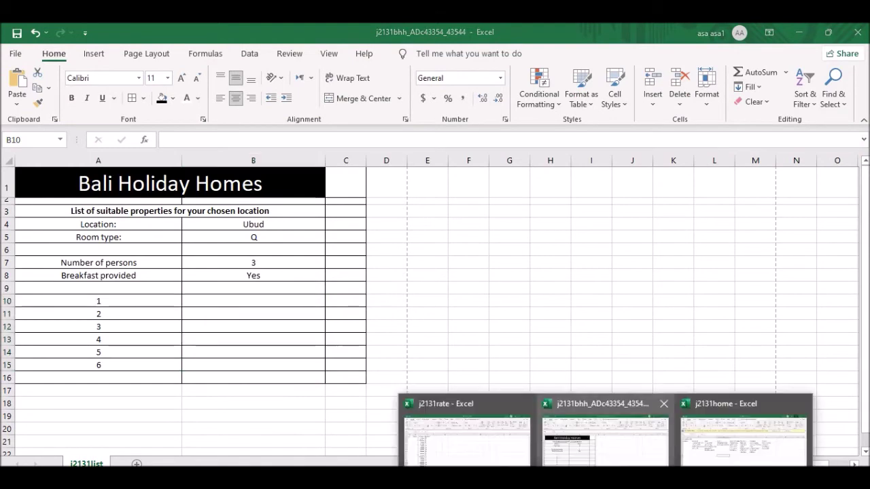
click(717, 445)
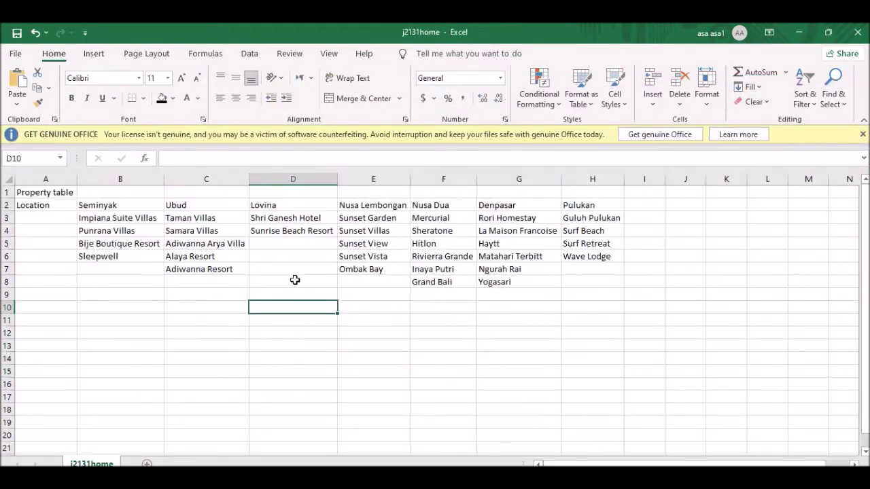
click(95, 205)
drag(95, 205, 636, 289)
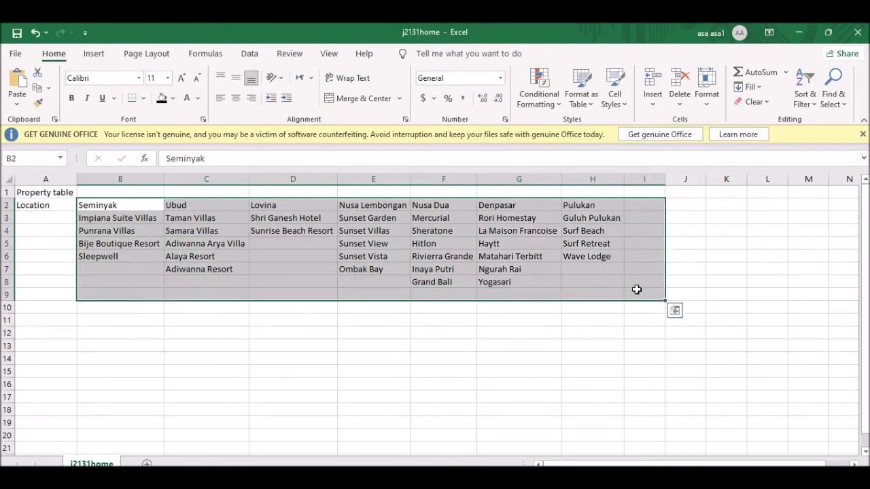
key(Print)
drag(1, 125, 827, 451)
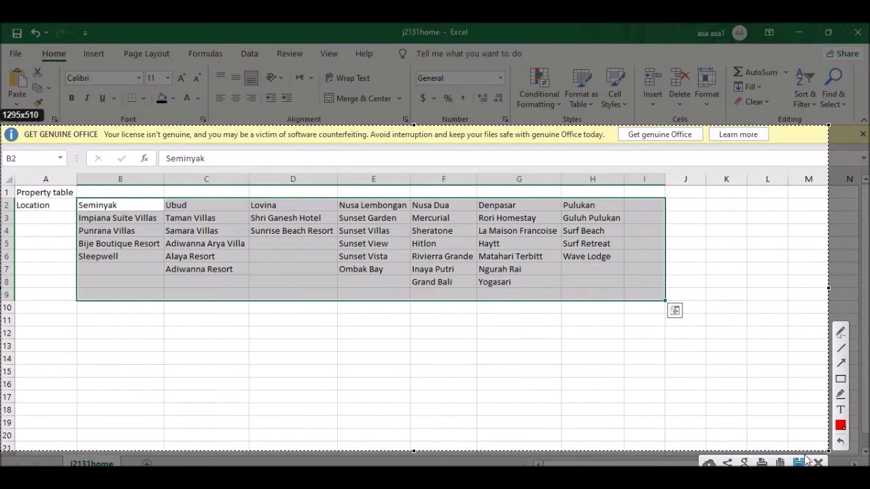
mouse_move(217, 325)
mouse_down()
mouse_move(233, 345)
mouse_move(248, 323)
mouse_move(261, 350)
mouse_up()
mouse_move(284, 332)
mouse_down()
mouse_move(294, 354)
mouse_move(331, 339)
mouse_up()
mouse_move(345, 326)
mouse_down()
mouse_move(352, 352)
mouse_move(354, 343)
mouse_move(372, 355)
mouse_up()
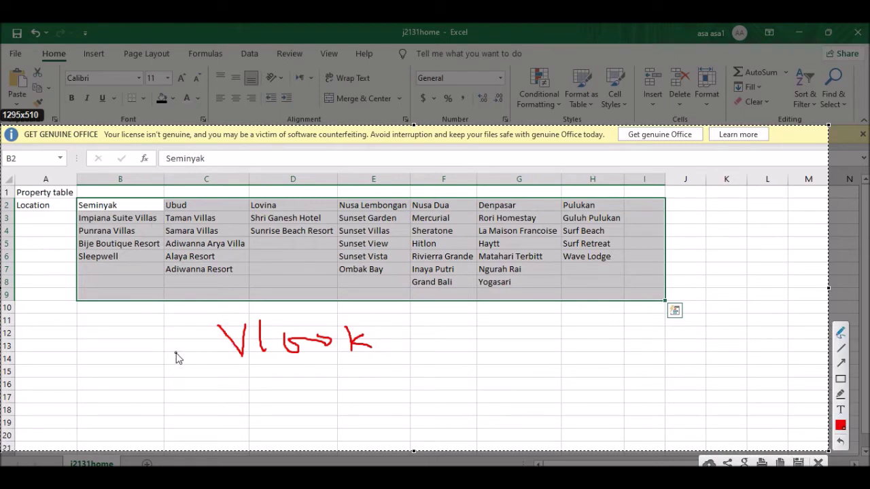
mouse_move(375, 331)
mouse_down()
mouse_move(390, 347)
mouse_move(410, 324)
mouse_up()
mouse_move(422, 324)
mouse_down()
mouse_move(424, 357)
mouse_move(424, 337)
mouse_up()
drag(467, 317, 478, 348)
drag(529, 312, 531, 358)
mouse_move(213, 377)
mouse_down()
mouse_move(226, 430)
mouse_move(245, 420)
mouse_up()
mouse_move(196, 409)
mouse_down()
mouse_move(247, 400)
mouse_move(271, 411)
mouse_move(333, 399)
mouse_up()
mouse_move(350, 380)
mouse_down()
mouse_move(352, 410)
mouse_move(351, 401)
mouse_move(385, 408)
mouse_up()
mouse_move(392, 393)
mouse_down()
mouse_move(401, 411)
mouse_move(413, 407)
mouse_up()
drag(429, 390, 430, 413)
drag(438, 394, 453, 401)
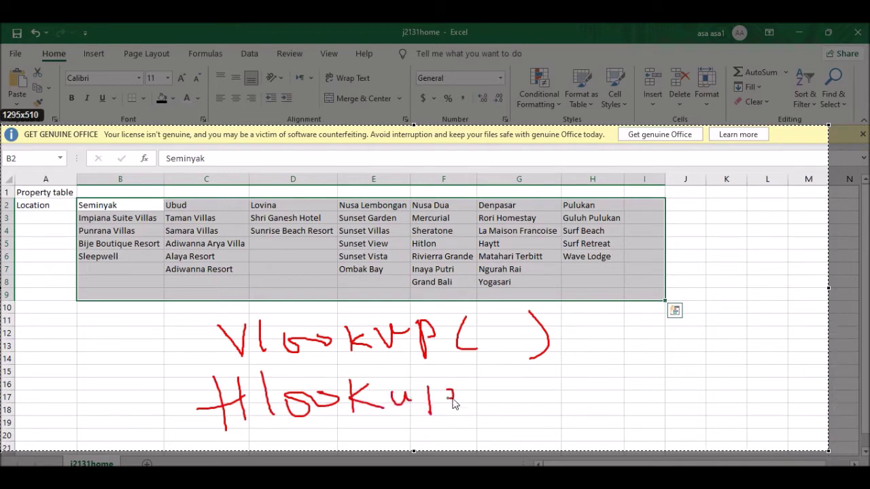
drag(484, 374, 498, 411)
drag(522, 382, 527, 415)
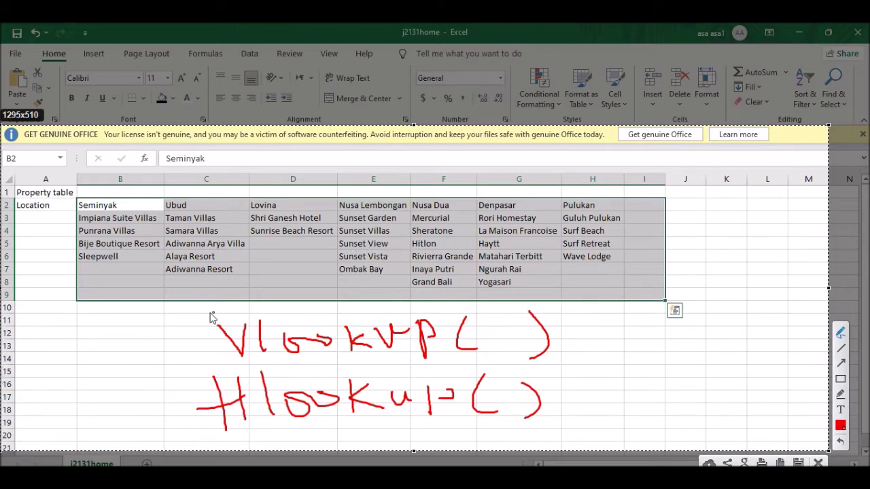
drag(196, 324, 236, 301)
click(818, 462)
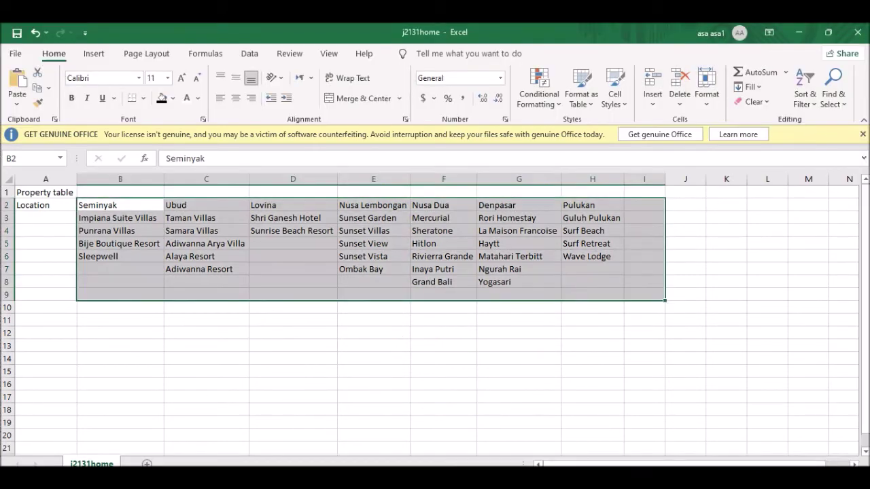
Step: Enter =hlookup(B4, in B10 of the Bali Holiday Homes sheet, ready to pick the property table range
click(604, 431)
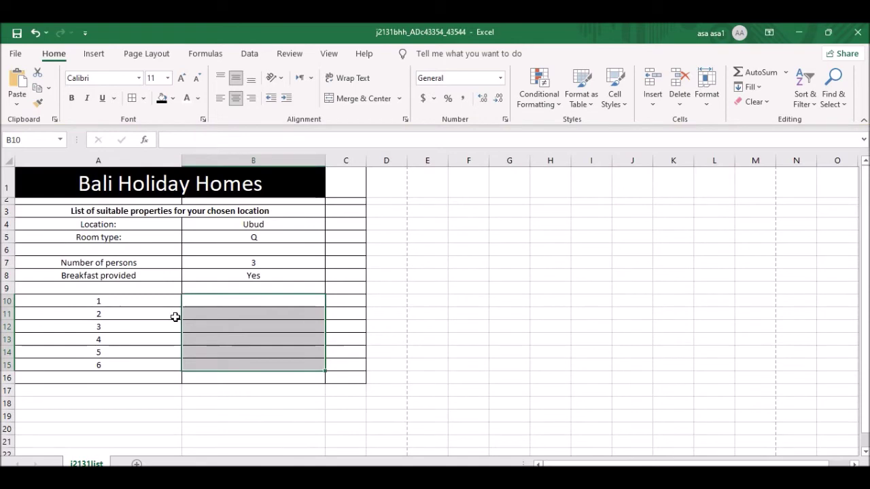
click(245, 300)
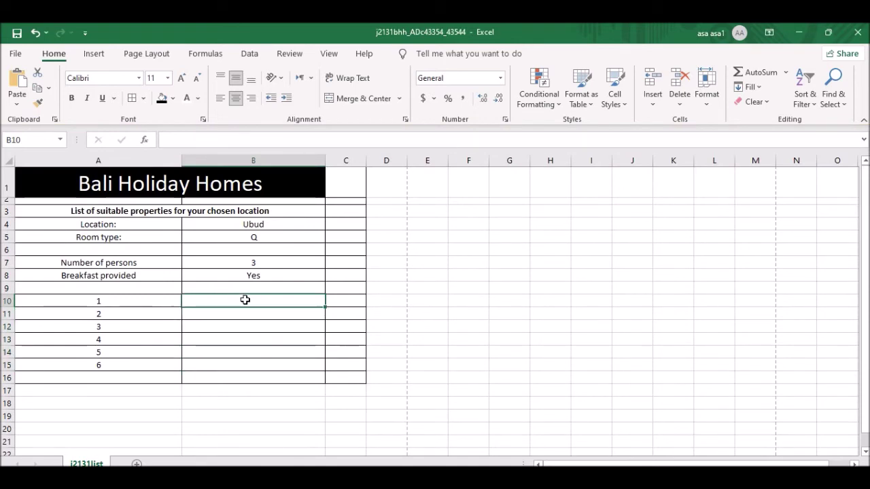
text(=)
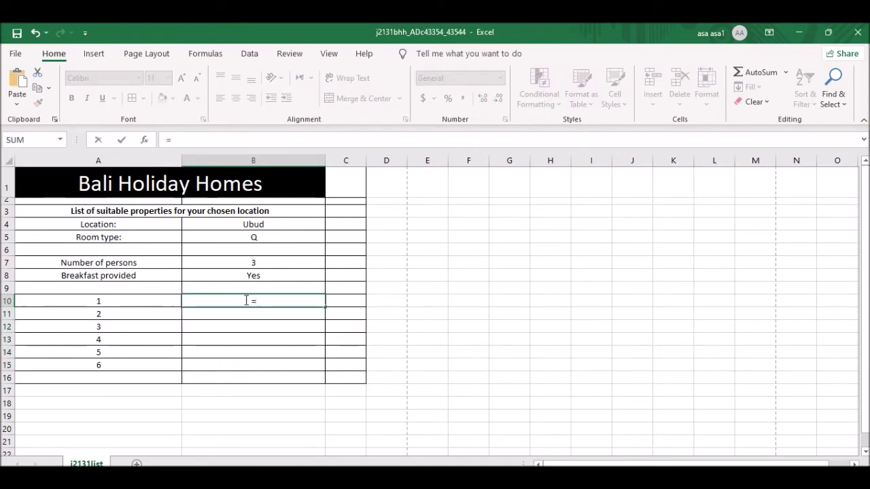
text(hloo)
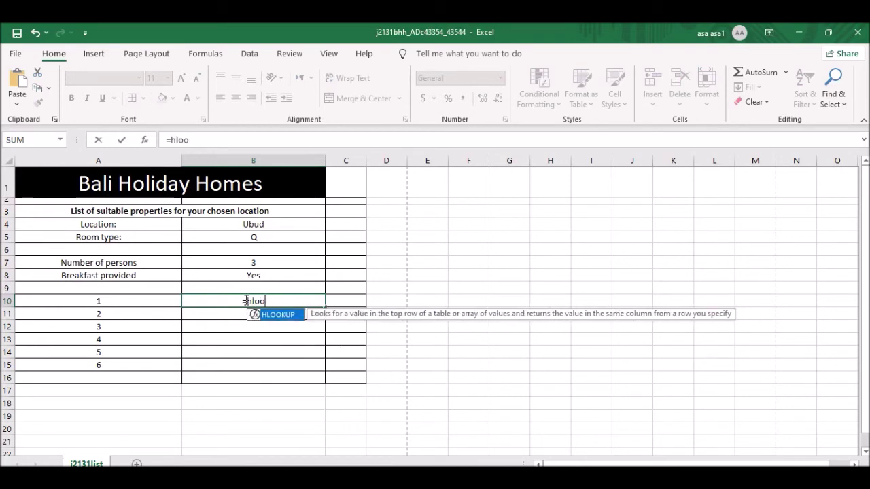
text(kup())
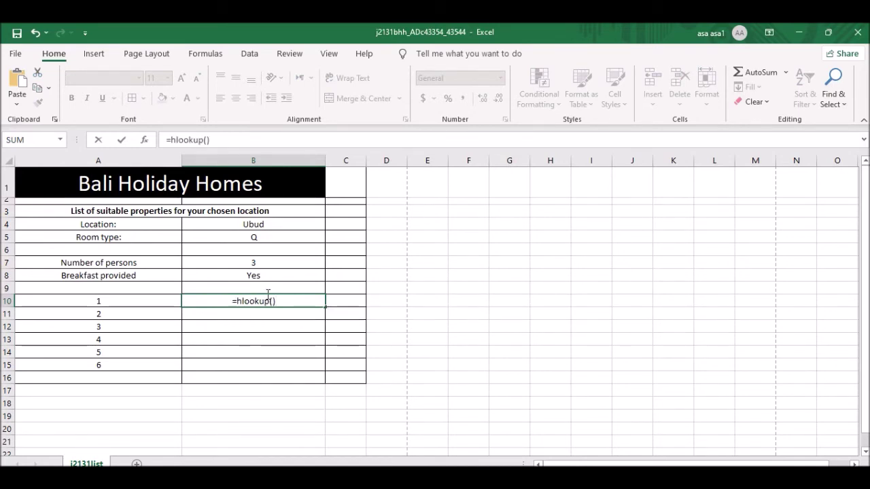
click(209, 140)
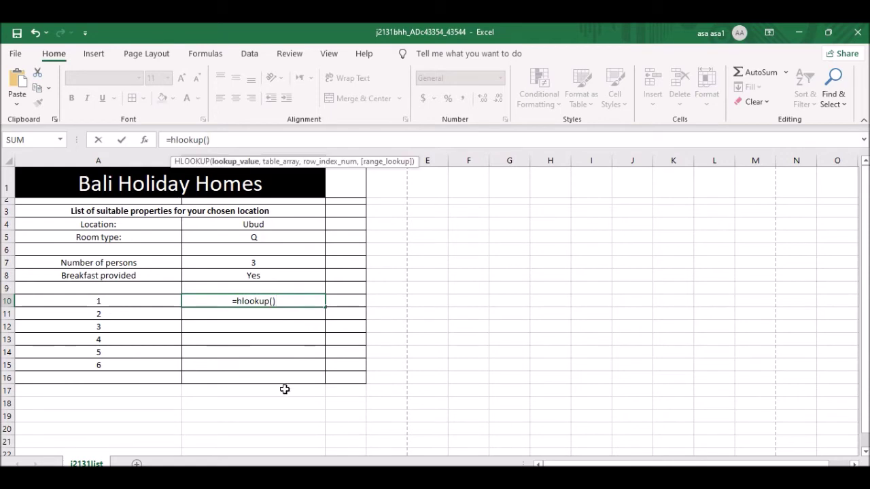
click(269, 225)
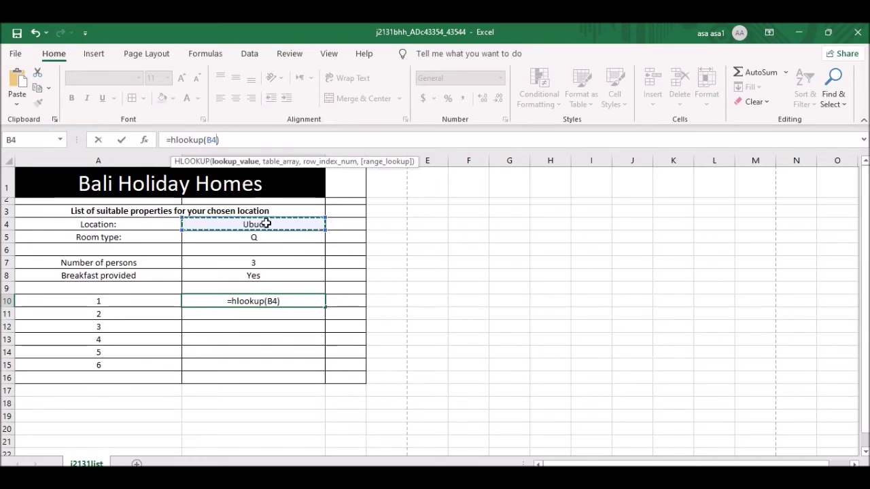
click(279, 300)
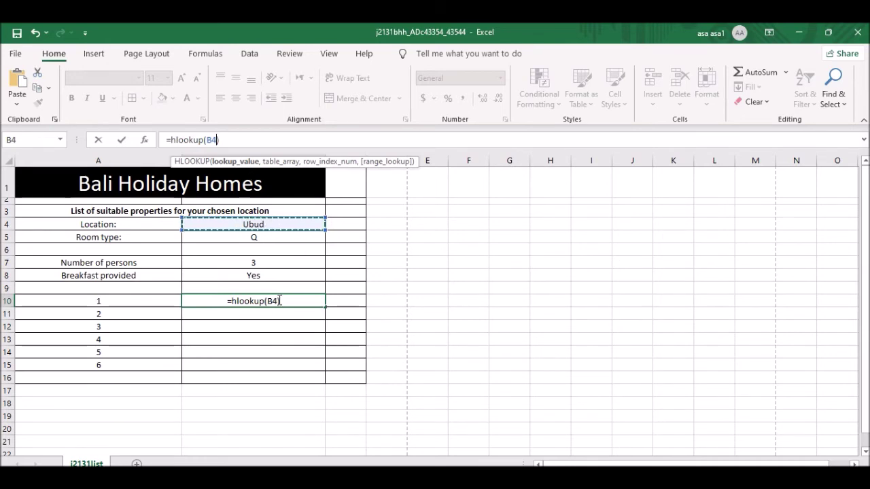
click(278, 300)
text(,)
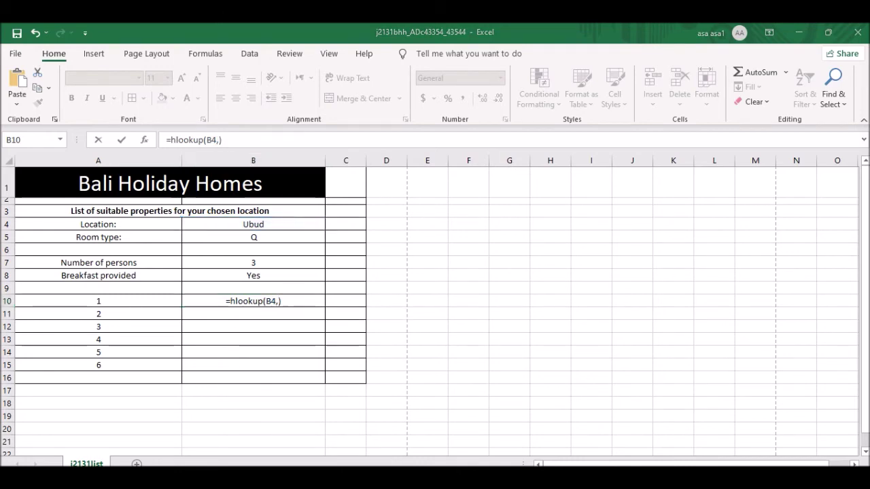
click(766, 435)
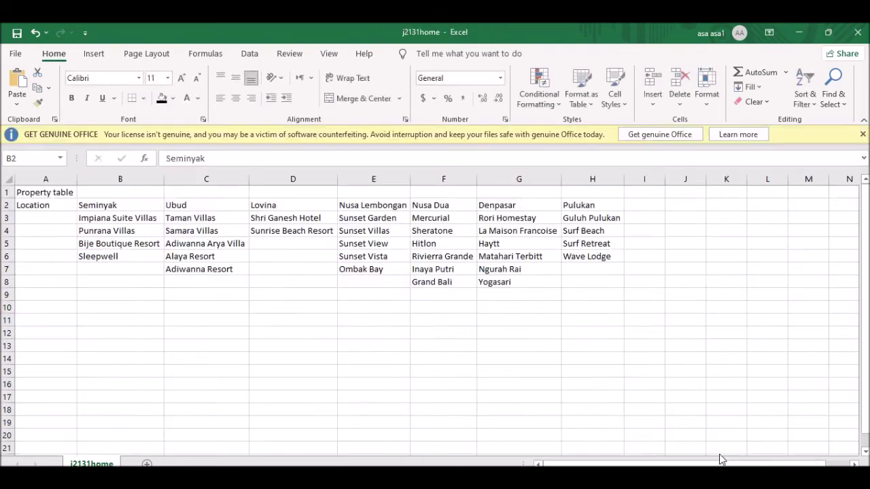
Step: Set the HLOOKUP search range to j2131home B2:H8
drag(55, 205, 593, 281)
click(116, 205)
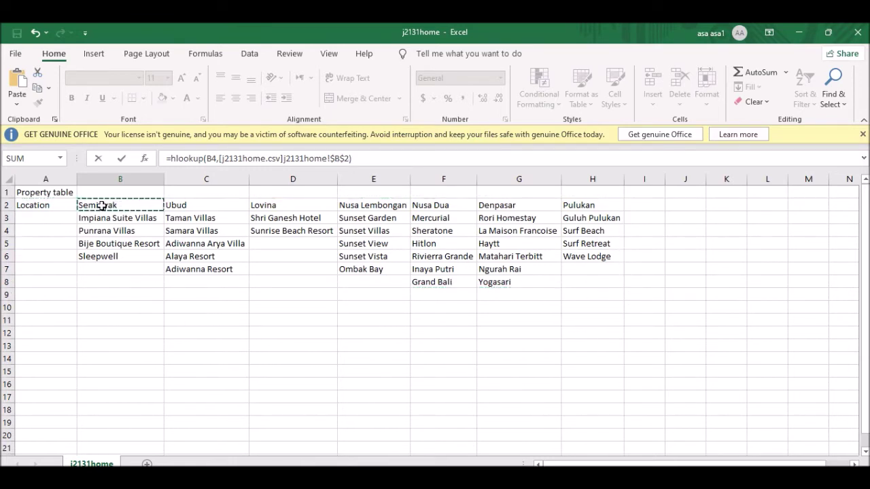
drag(247, 210, 586, 278)
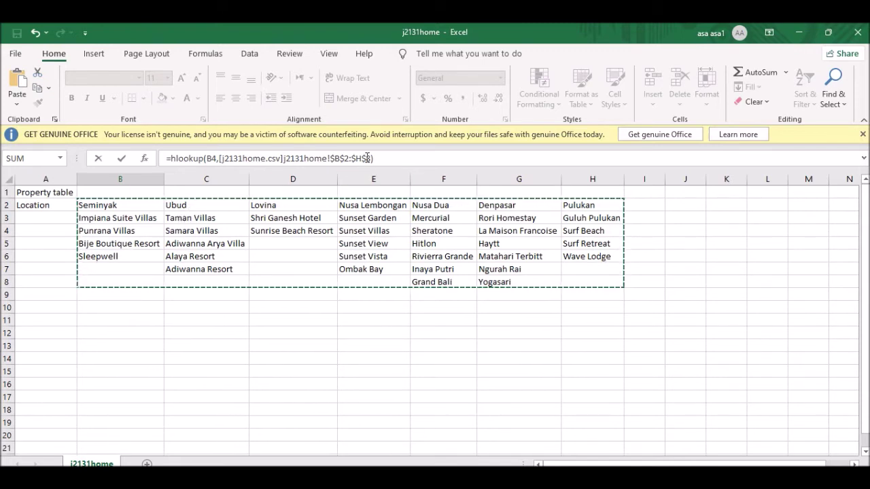
click(369, 156)
text())
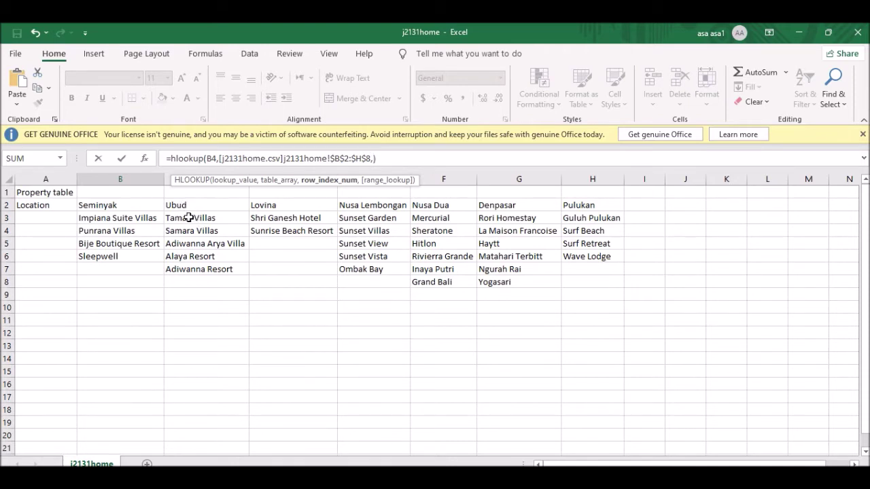
Step: Use row index 2 with exact match and enter the formula, showing Taman Villas
click(6, 206)
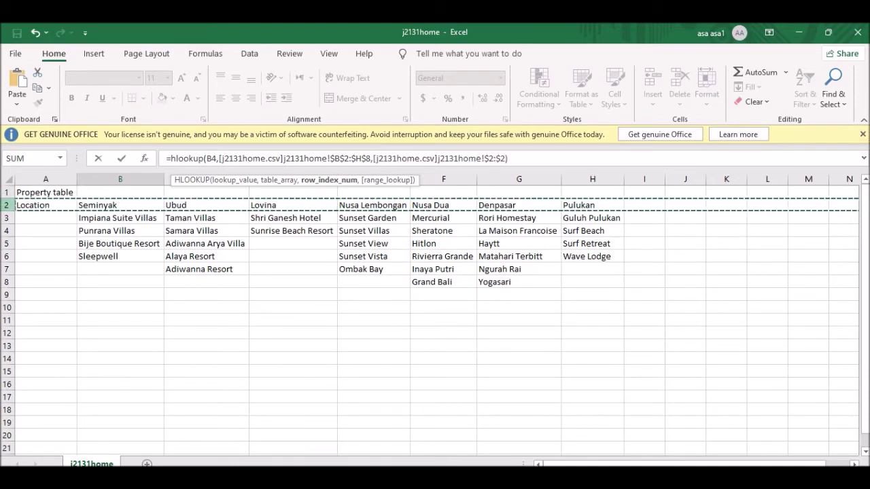
click(7, 218)
click(5, 231)
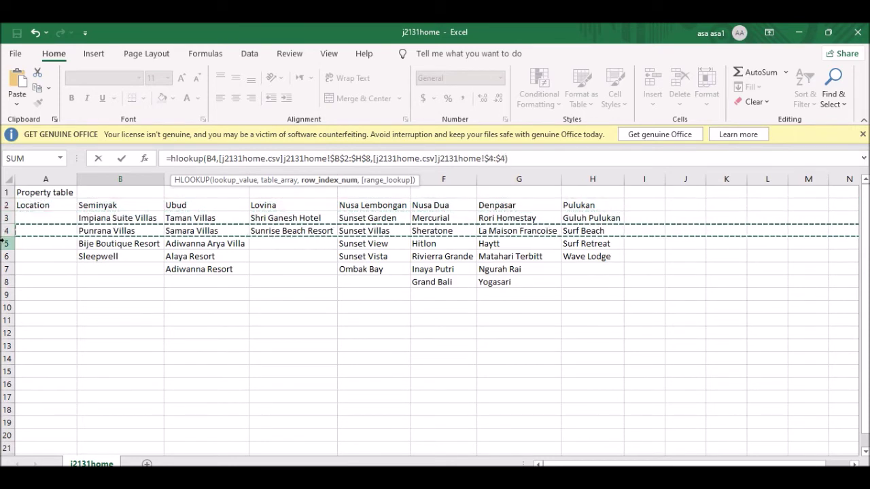
click(5, 243)
click(5, 256)
click(5, 269)
click(6, 282)
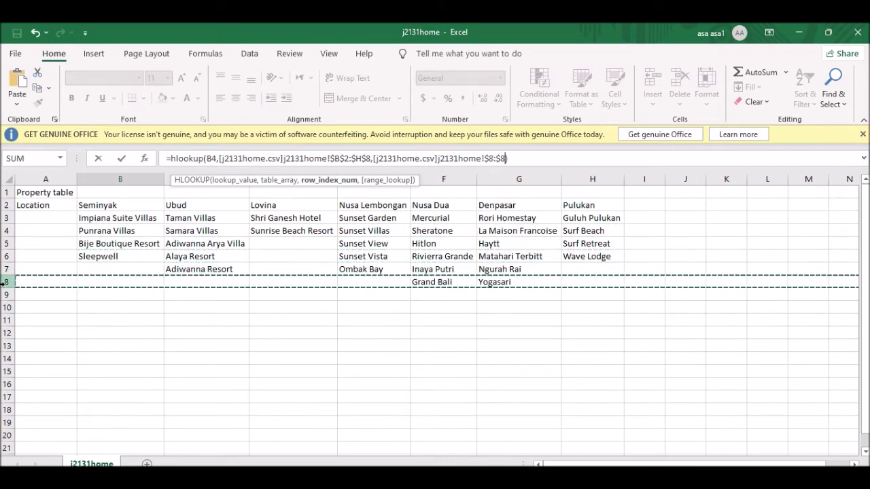
click(5, 205)
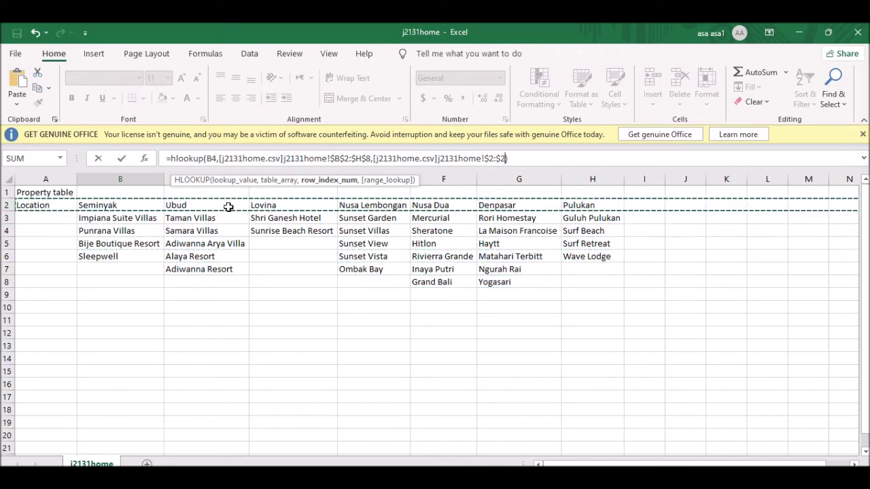
key(BackSpace)
key(BackSpace)
key(BackSpace)
key(BackSpace)
key(BackSpace)
key(BackSpace)
key(BackSpace)
key(BackSpace)
key(BackSpace)
key(BackSpace)
key(BackSpace)
key(BackSpace)
key(BackSpace)
key(BackSpace)
key(BackSpace)
key(BackSpace)
key(BackSpace)
key(BackSpace)
key(BackSpace)
key(BackSpace)
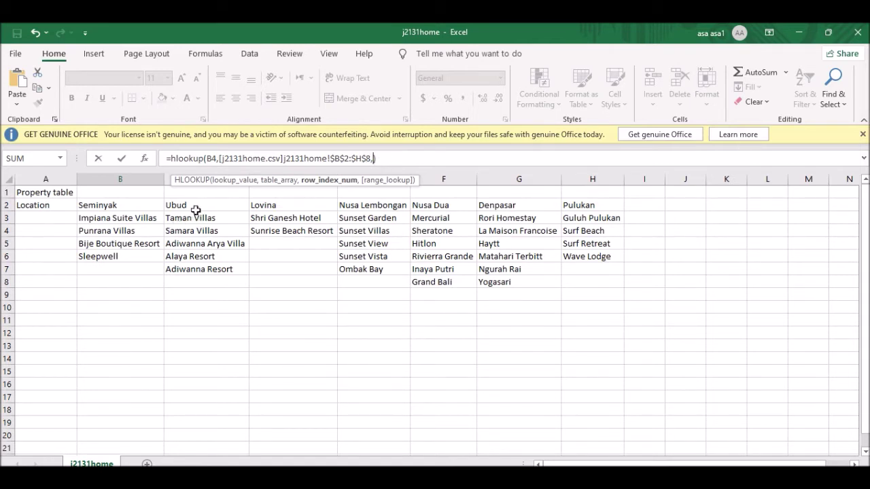
text(,False)
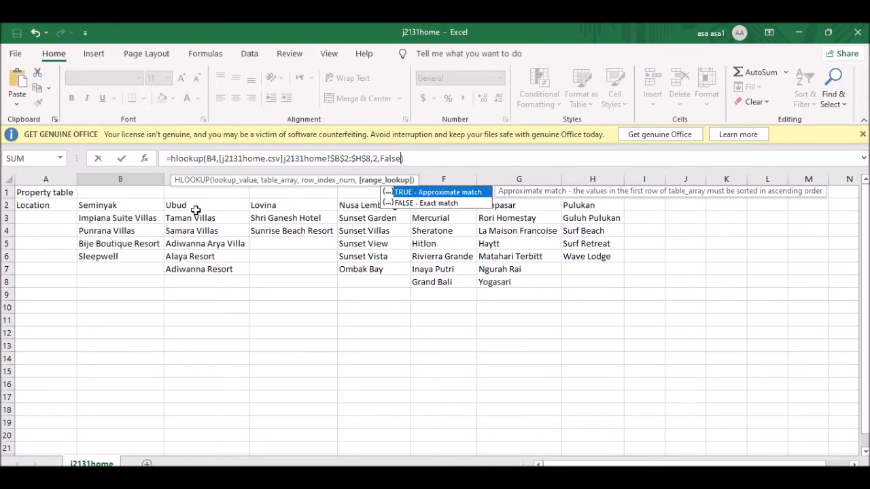
key(Return)
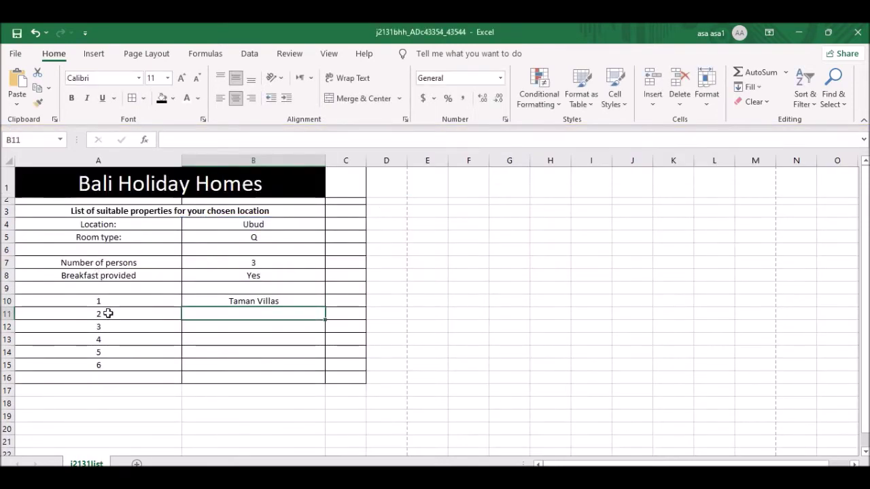
Step: Copy Pulukan from H2 of j2131home into the B4 location cell
click(276, 300)
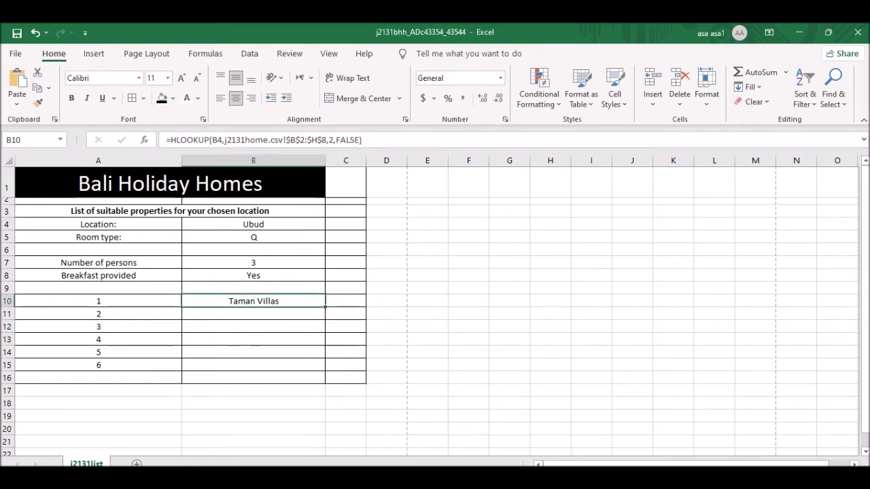
click(770, 434)
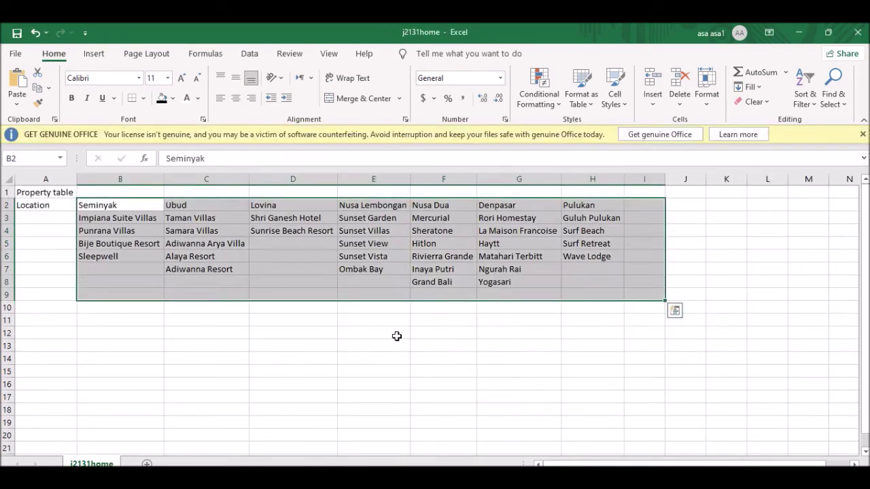
click(518, 207)
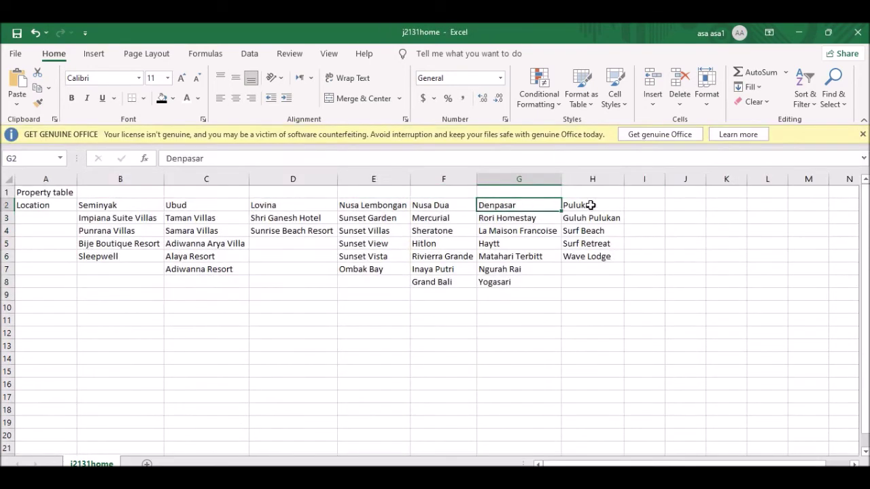
click(591, 204)
key(ctrl+c)
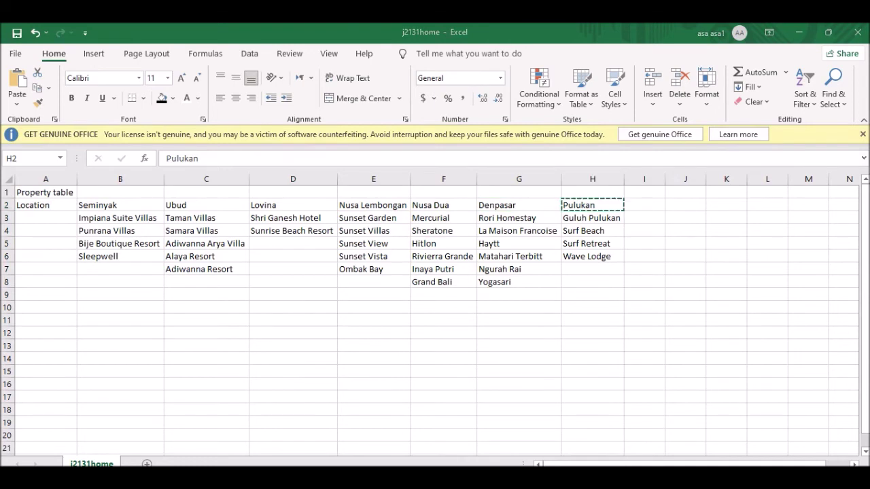
click(568, 440)
click(269, 228)
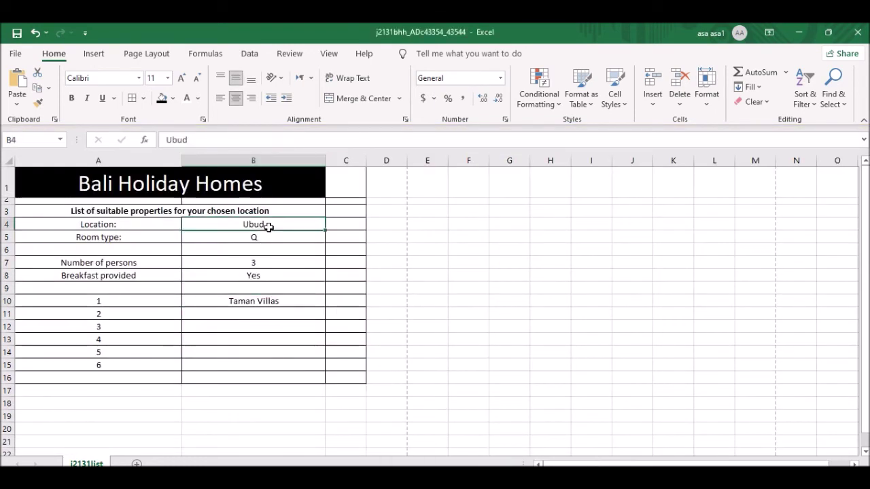
key(ctrl+v)
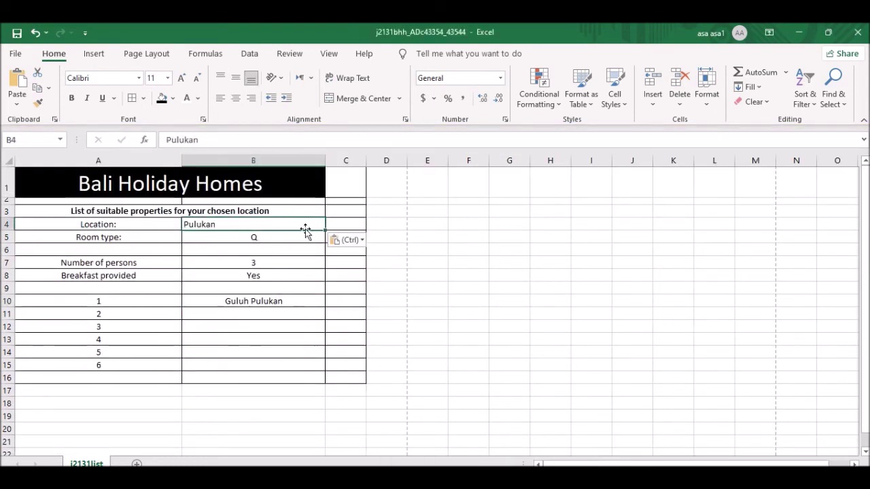
click(439, 284)
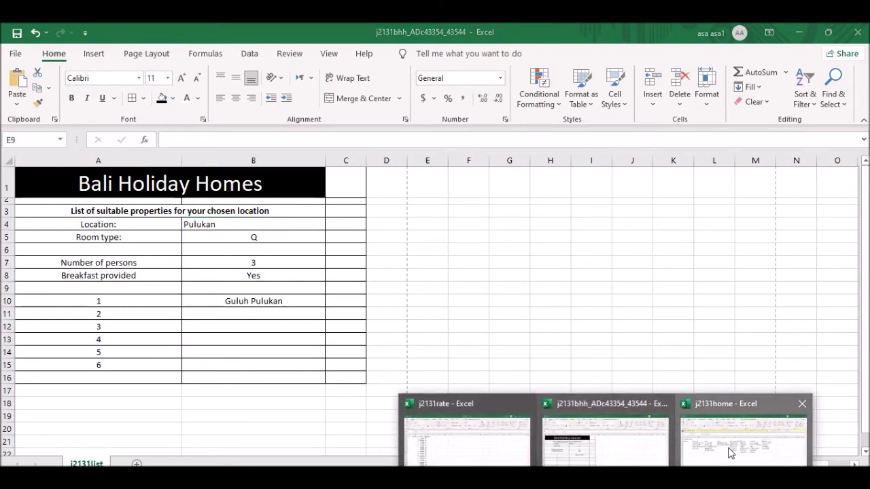
Step: Confirm in the property table that Guluh Pulukan heads Pulukan's list in H3
click(702, 442)
click(587, 220)
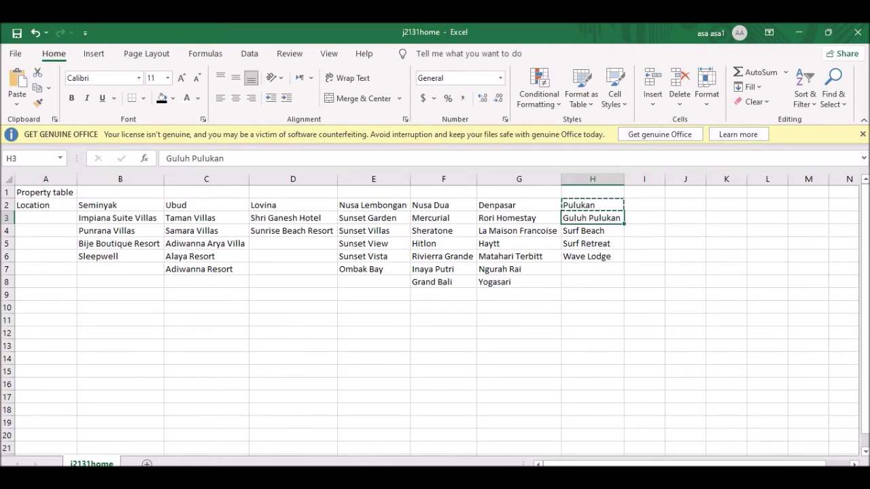
key(alt+Tab)
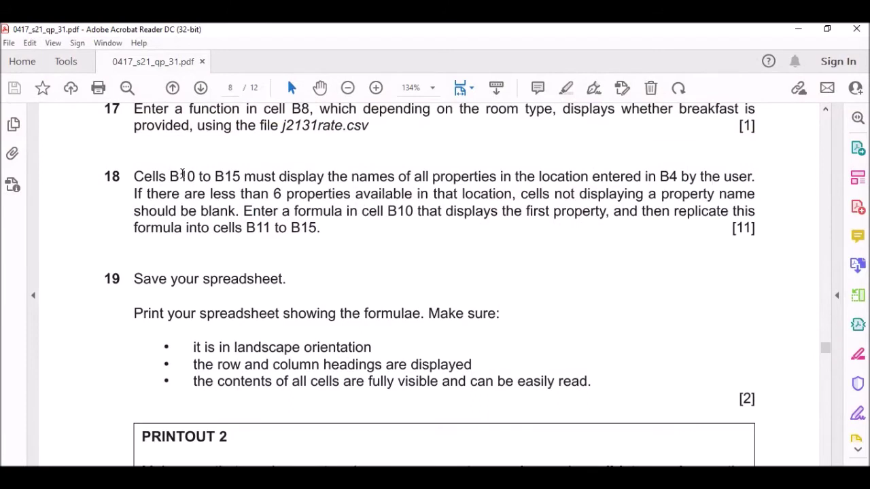
Step: Read question 18's conditions for B10:B15, including fewer than six properties and blank cells
drag(134, 175, 641, 178)
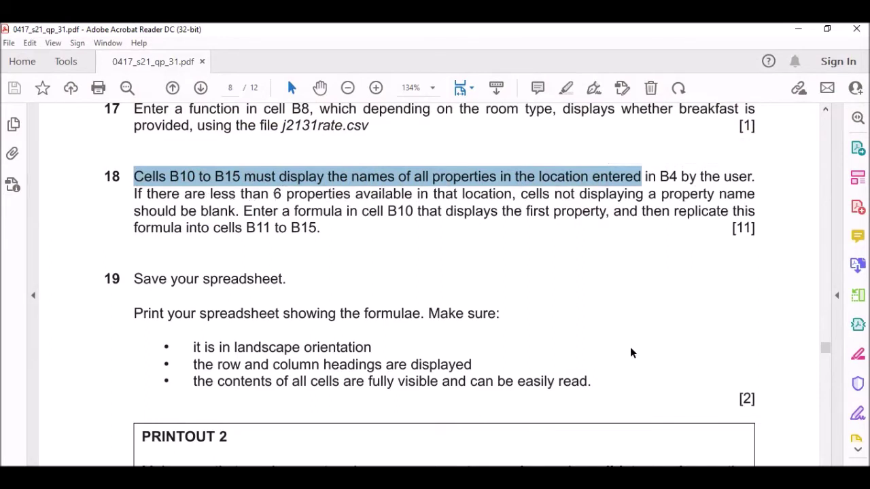
click(380, 177)
drag(134, 194, 496, 206)
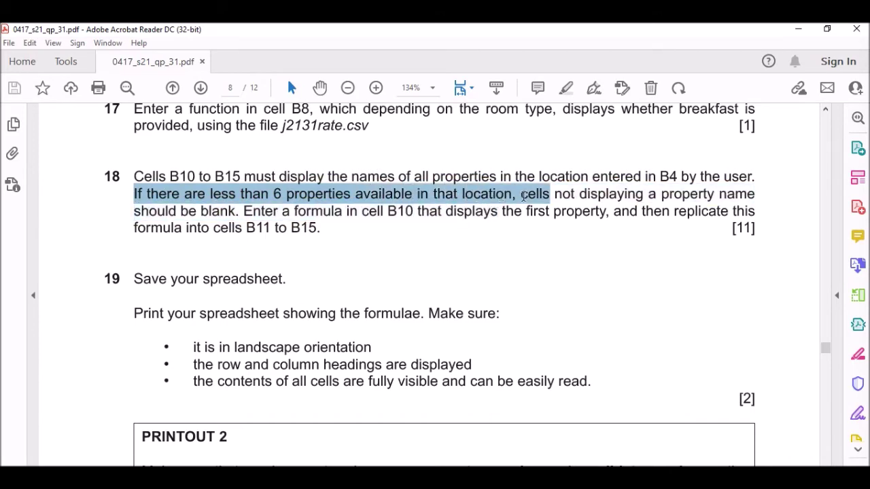
drag(523, 195, 643, 198)
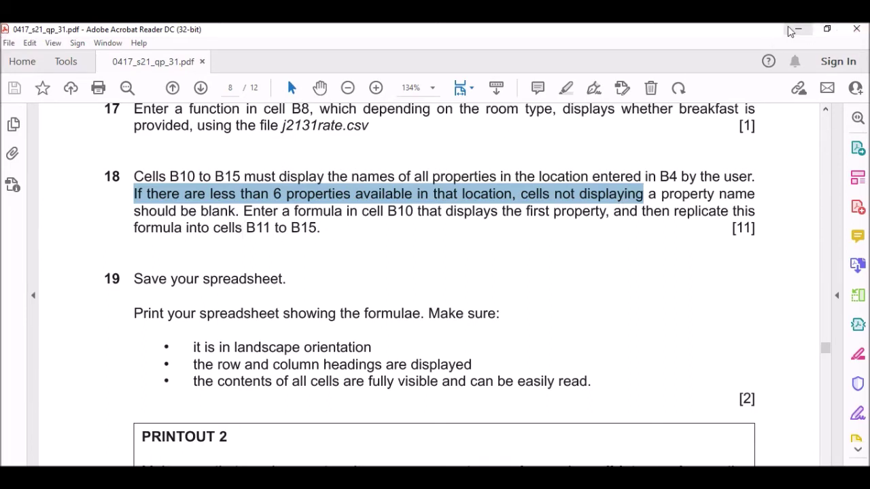
key(alt+Tab)
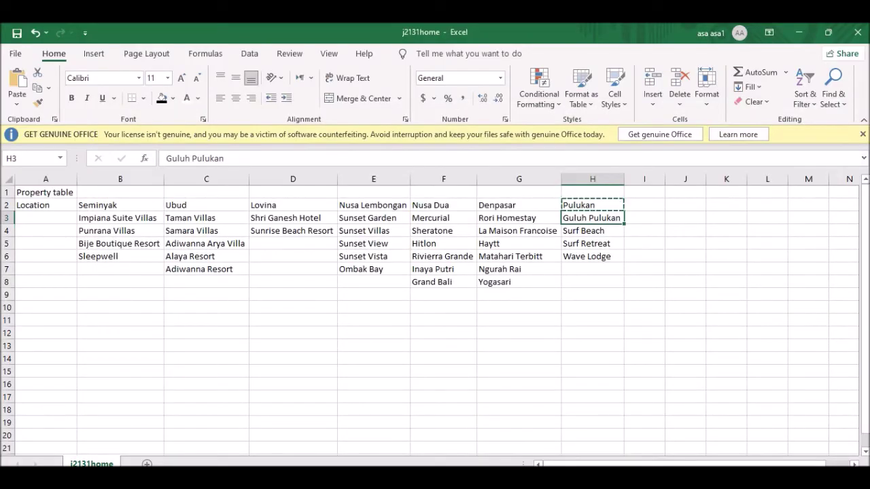
Step: In the Bali Holiday Homes workbook, inspect the lookup in B10 and empty cells down to B15
click(604, 476)
click(611, 443)
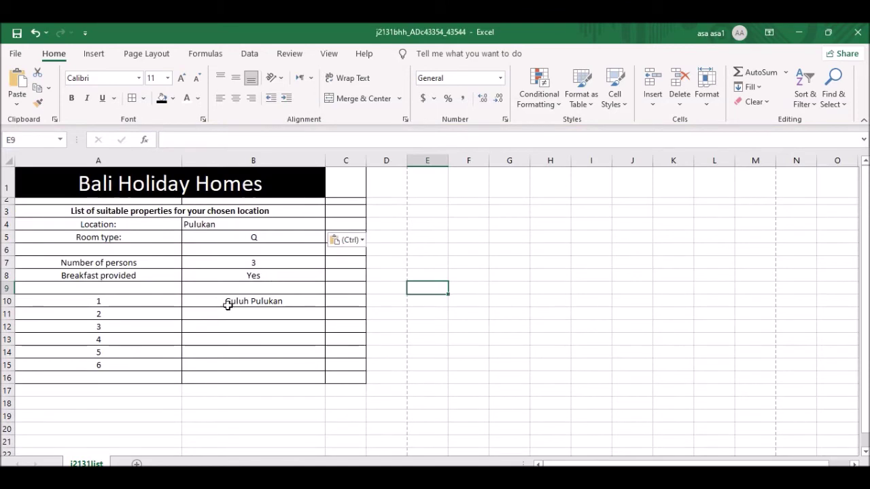
click(248, 301)
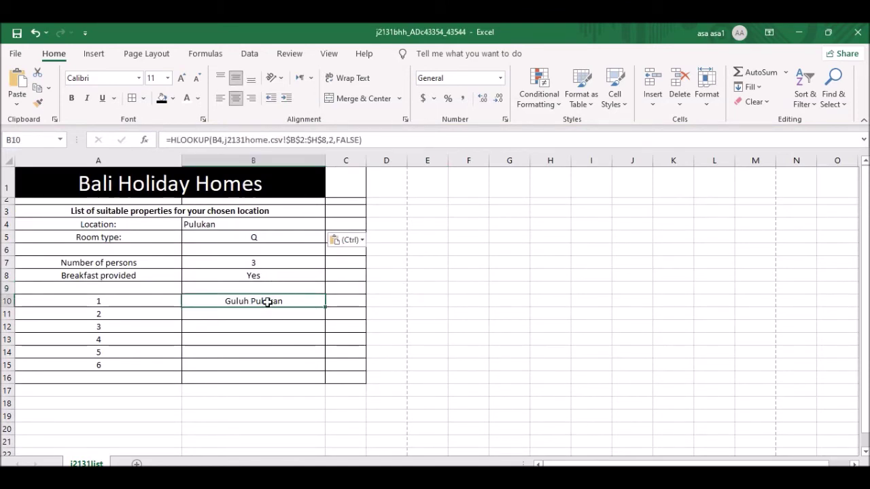
click(258, 315)
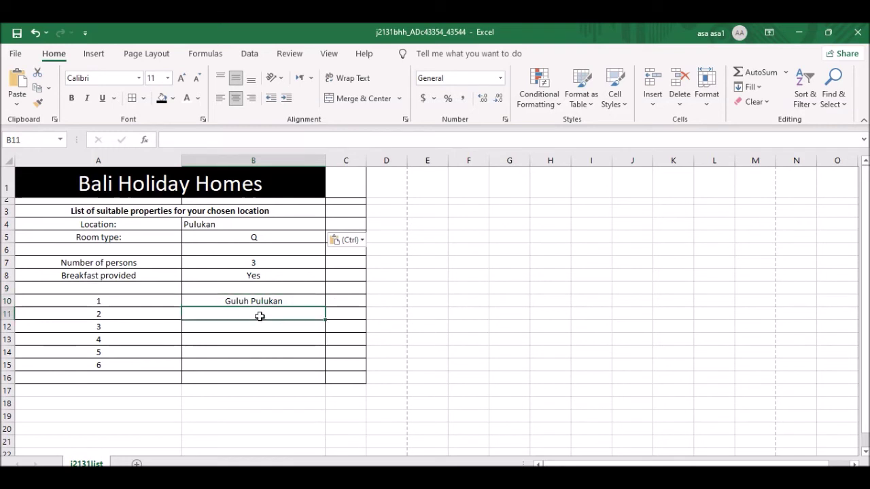
click(252, 329)
click(252, 342)
click(255, 361)
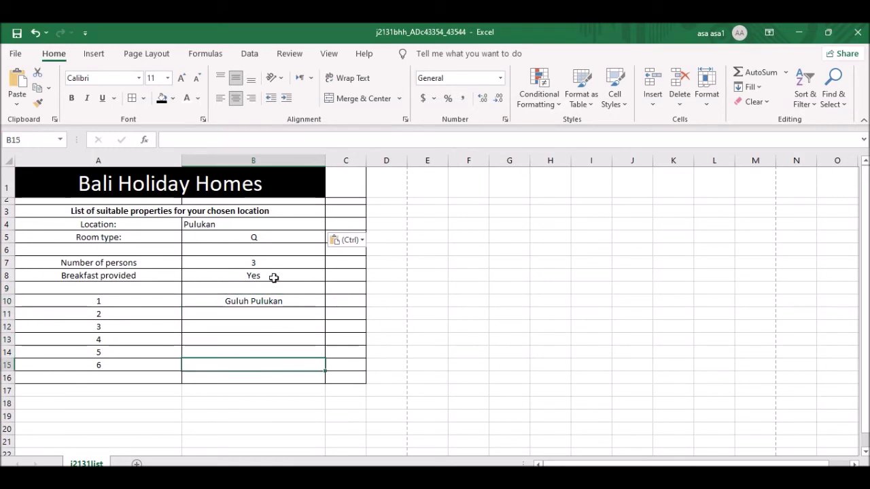
Step: Set the B4 location back to Ubud
click(239, 228)
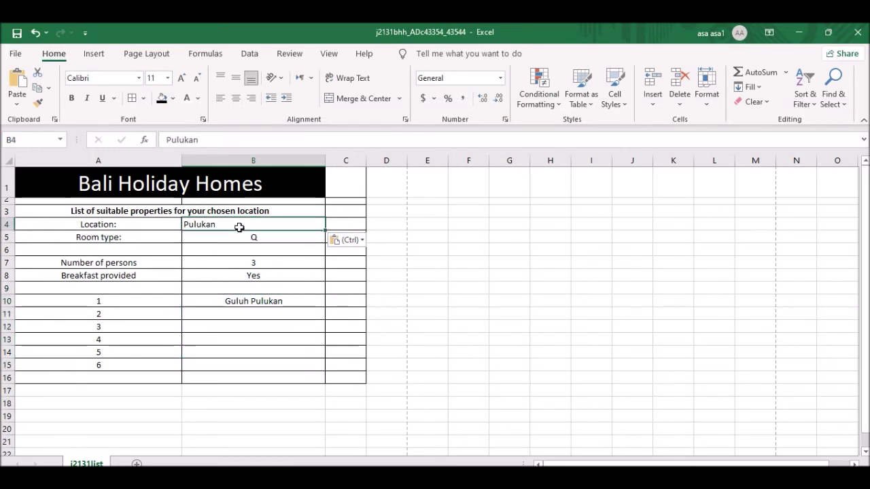
text(Ubud)
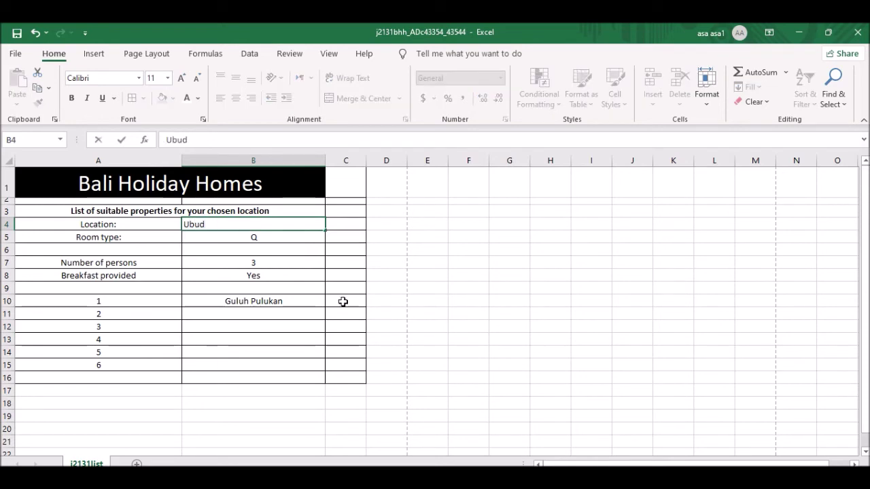
click(492, 339)
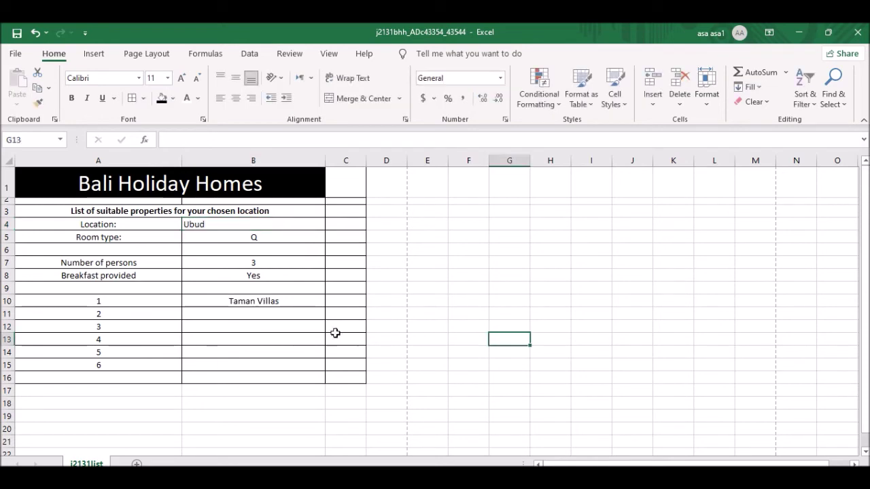
Step: Review B10 through B14, with B10 showing Taman Villas again
click(256, 302)
click(250, 312)
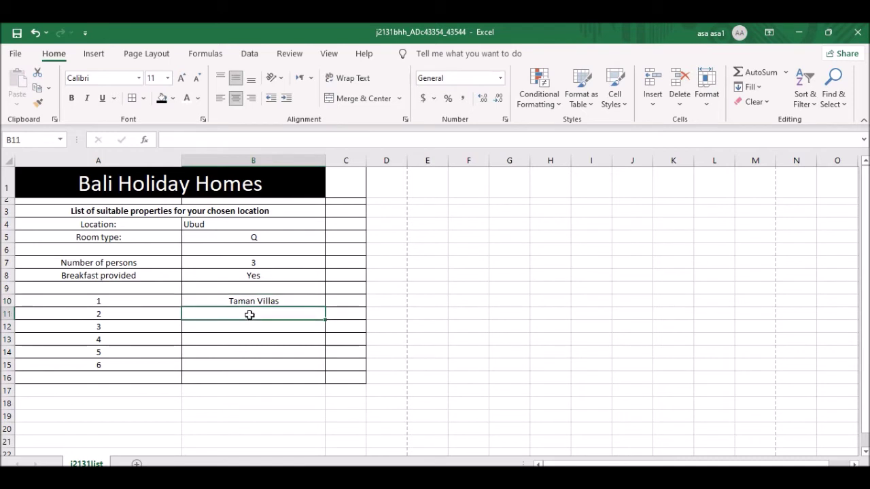
click(251, 304)
click(248, 312)
click(251, 342)
click(248, 353)
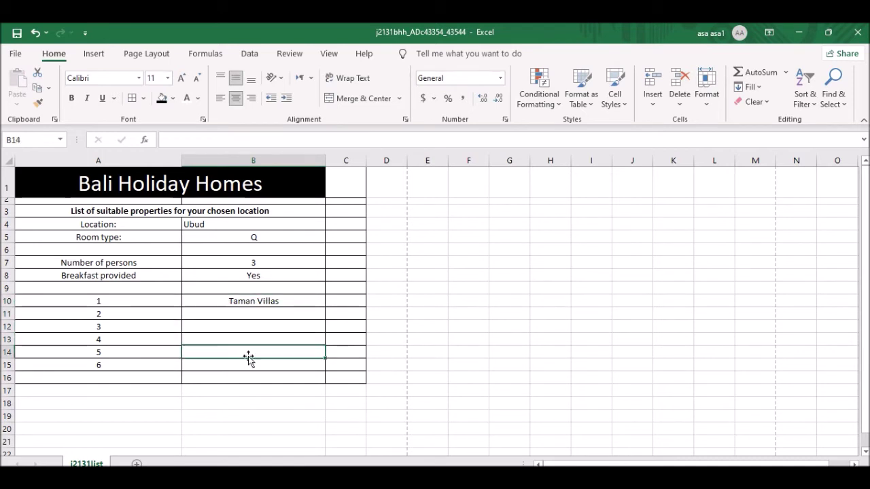
click(264, 317)
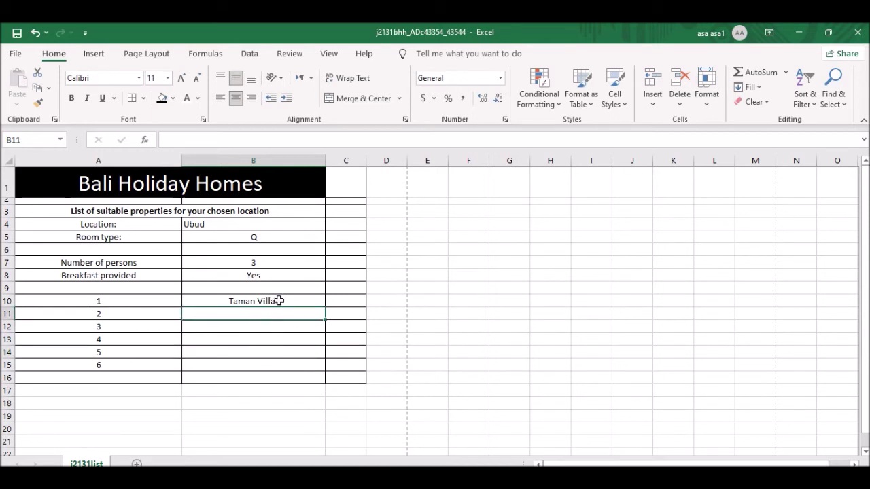
click(278, 300)
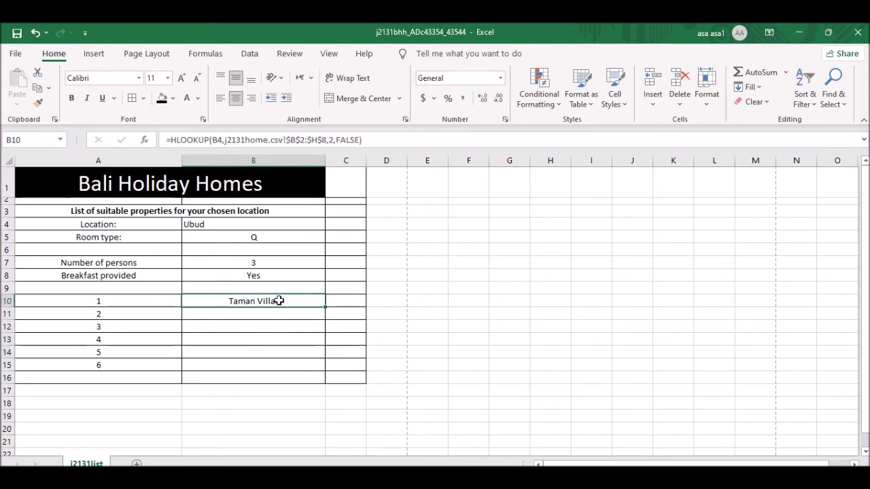
Step: Copy B10's HLOOKUP formula into each cell B11 through B15
key(ctrl+c)
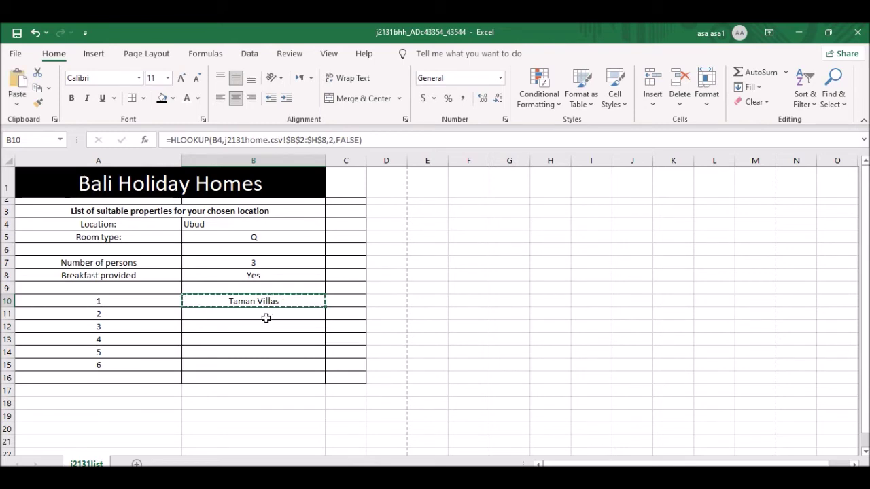
click(267, 316)
key(ctrl+v)
click(261, 326)
key(ctrl+v)
click(258, 341)
key(ctrl+v)
click(258, 355)
key(ctrl+v)
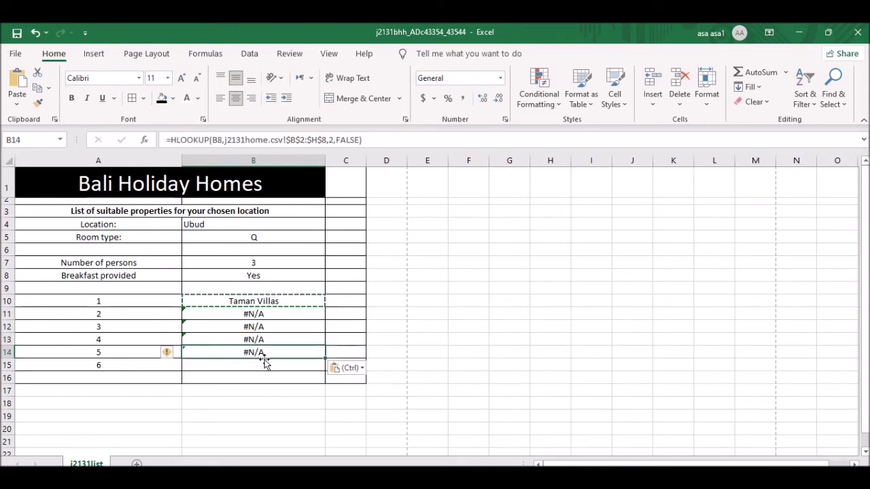
click(261, 365)
key(ctrl+v)
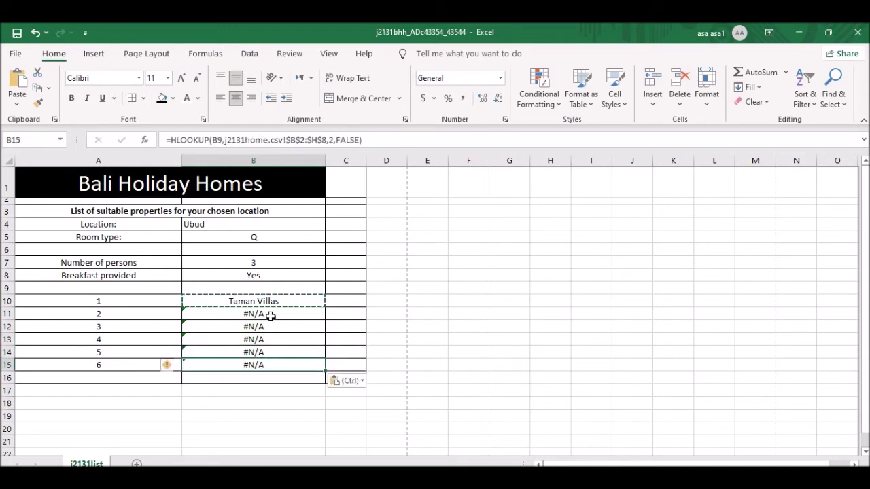
Step: Inspect the pasted formulas in B11, B13, B14 and B15 that return #N/A
click(265, 314)
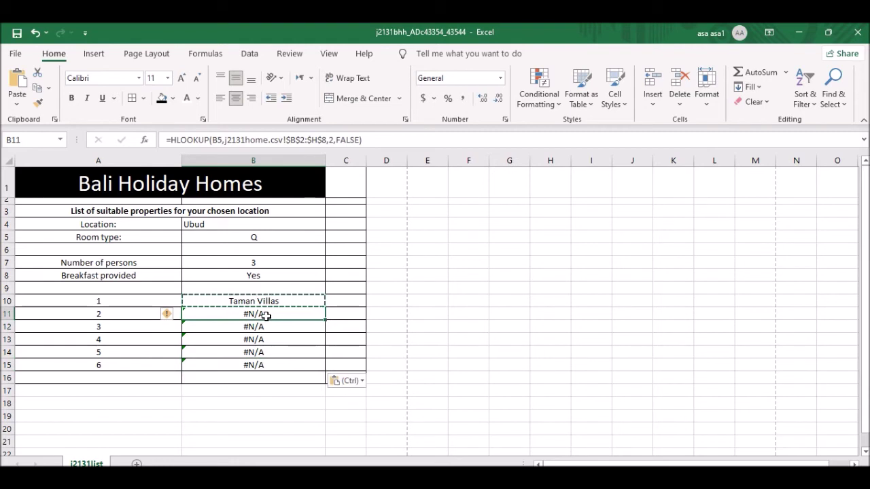
double_click(265, 316)
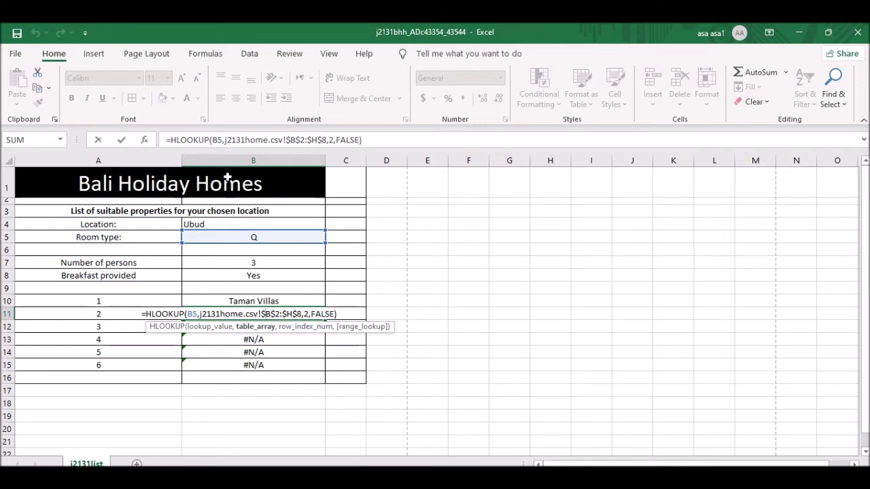
key(Return)
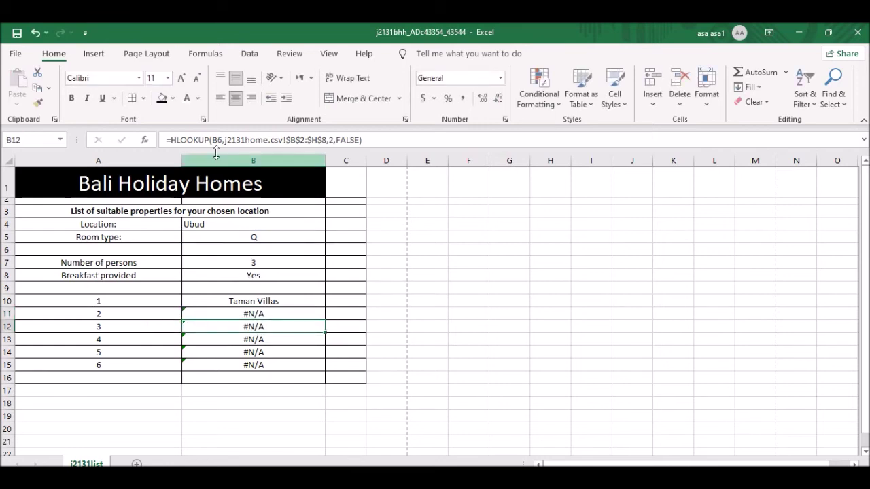
click(267, 341)
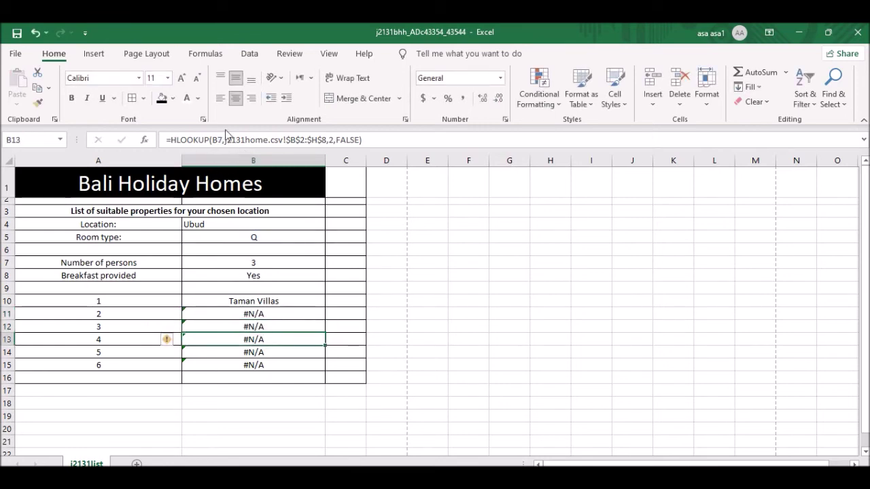
click(264, 352)
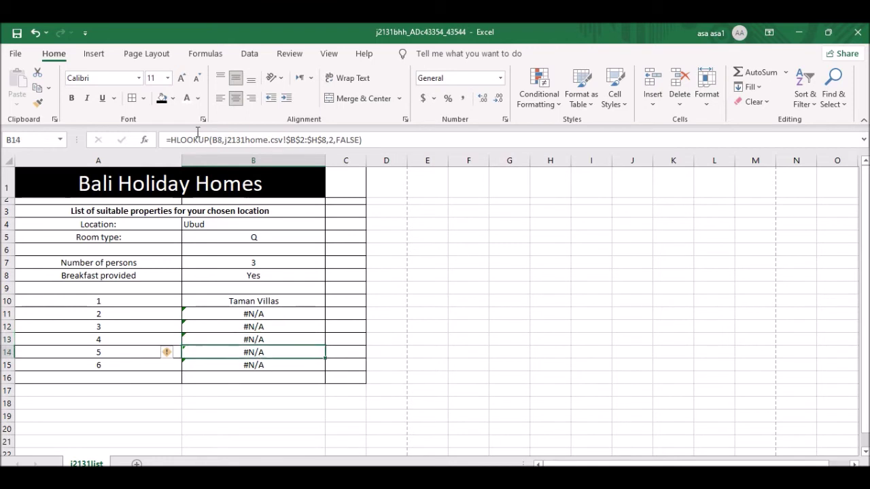
click(267, 365)
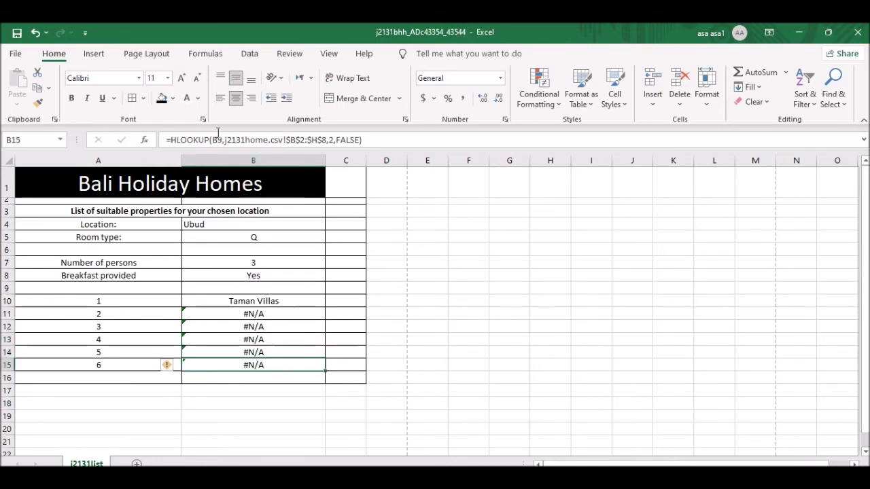
Step: Clear the #N/A formulas from B15 up to B11, leaving B10 intact
key(BackSpace)
click(277, 351)
key(BackSpace)
click(273, 339)
key(BackSpace)
click(274, 326)
key(BackSpace)
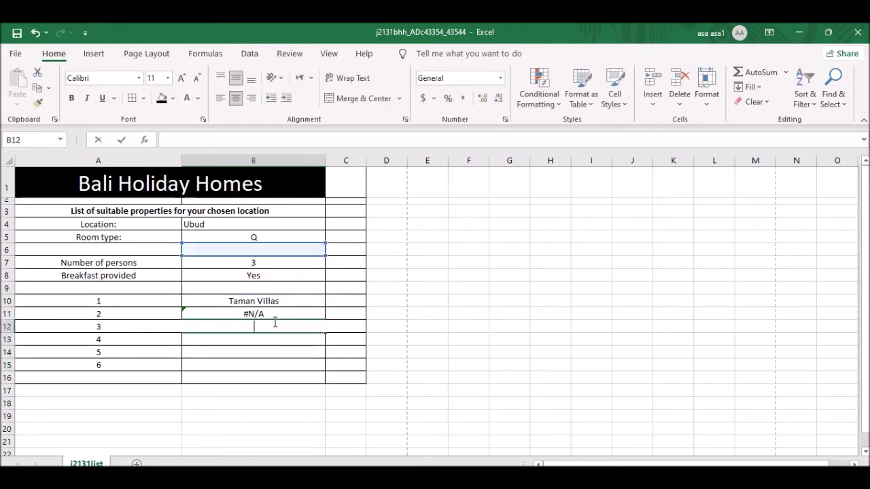
click(277, 315)
key(BackSpace)
click(281, 299)
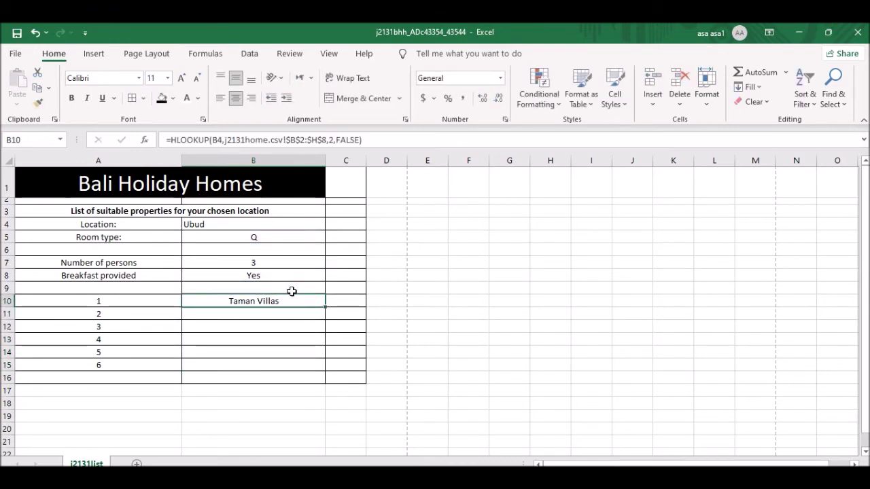
Step: Change B10's lookup value to the absolute reference $B$4
click(219, 140)
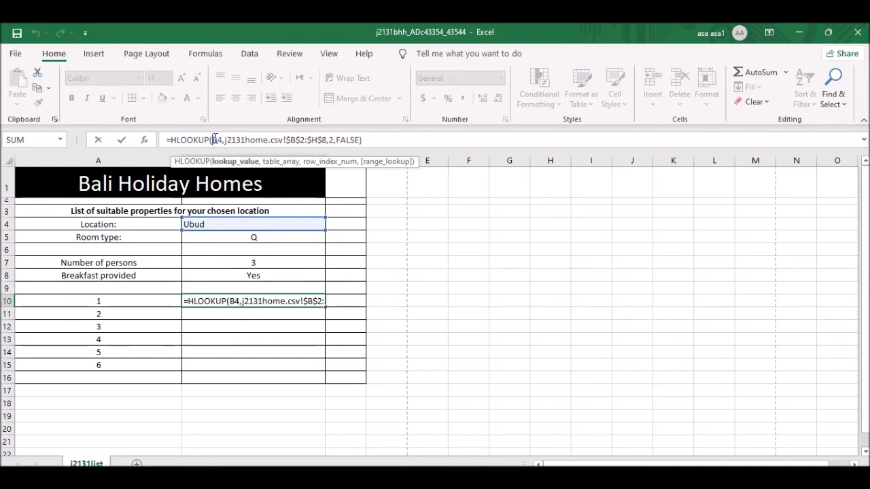
text($)
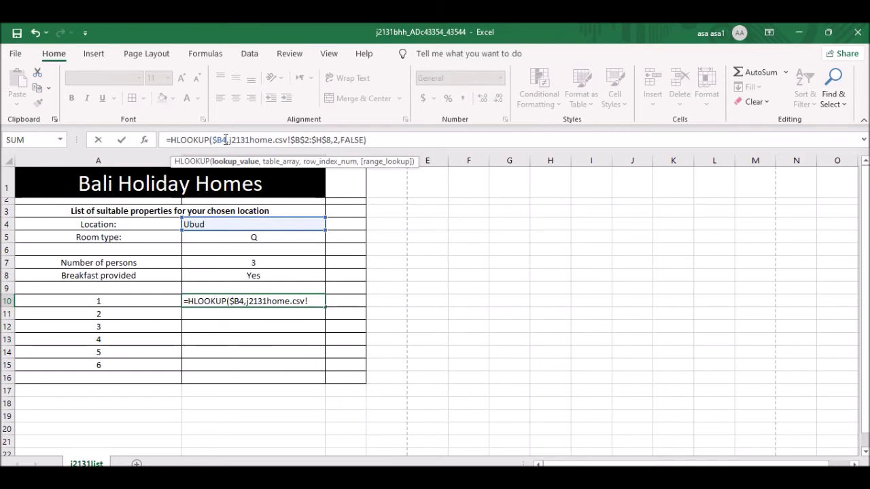
click(223, 139)
text($)
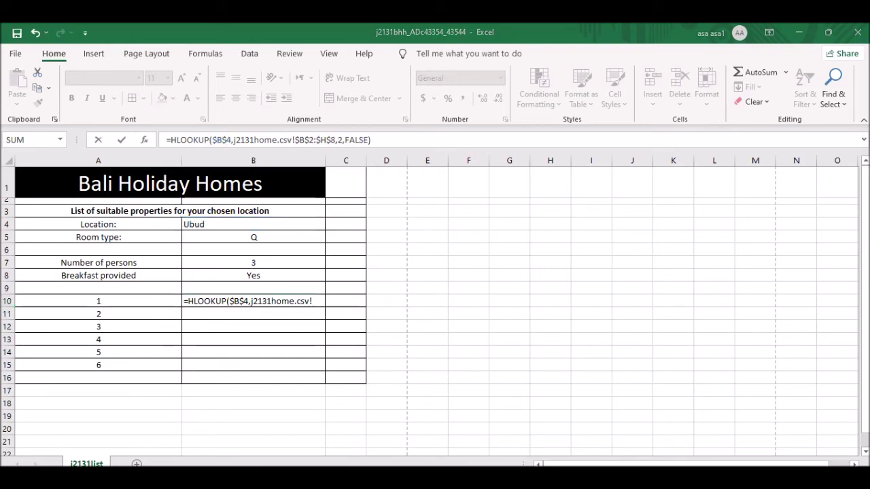
click(260, 301)
key(Return)
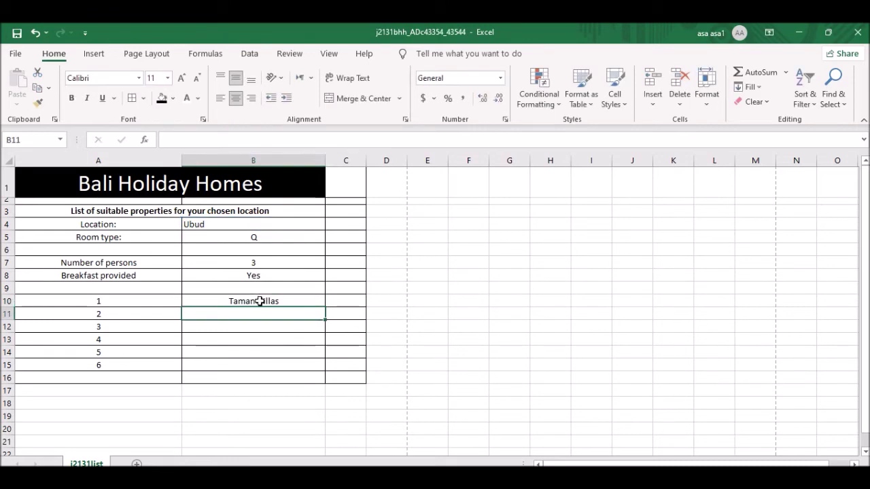
Step: Copy B10's formula into B11, B12, B13, B14 and B15
click(265, 301)
key(ctrl+c)
click(256, 316)
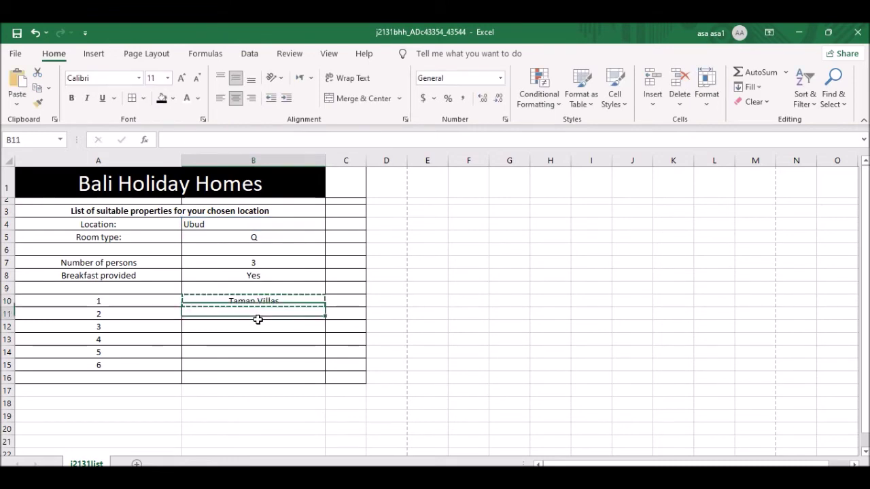
key(ctrl+v)
click(255, 326)
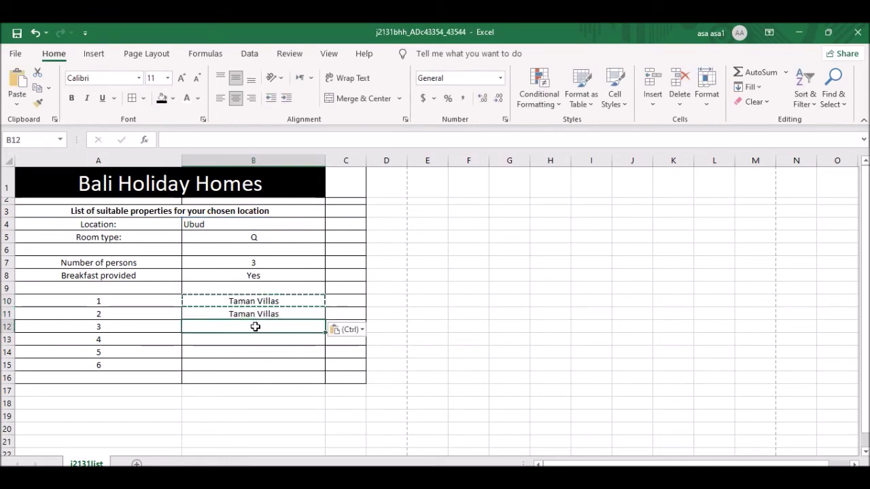
key(ctrl+v)
click(249, 339)
key(ctrl+v)
click(242, 353)
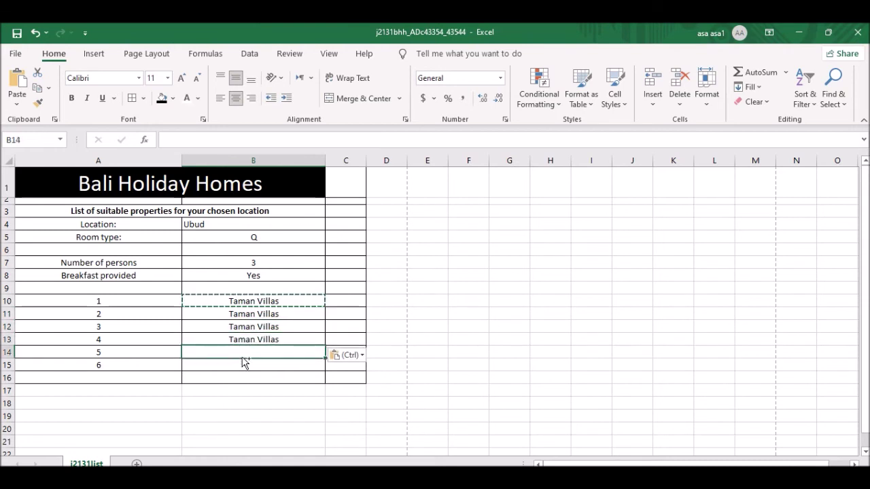
key(ctrl+v)
click(247, 365)
key(ctrl+v)
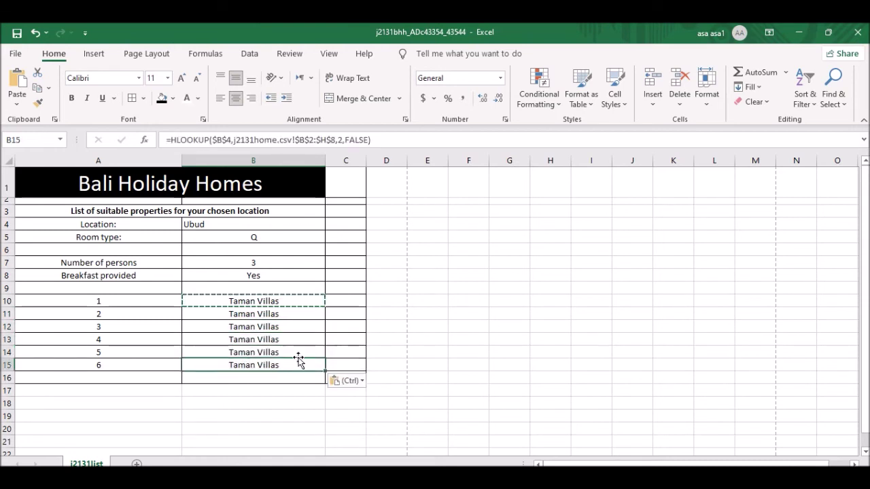
key(Escape)
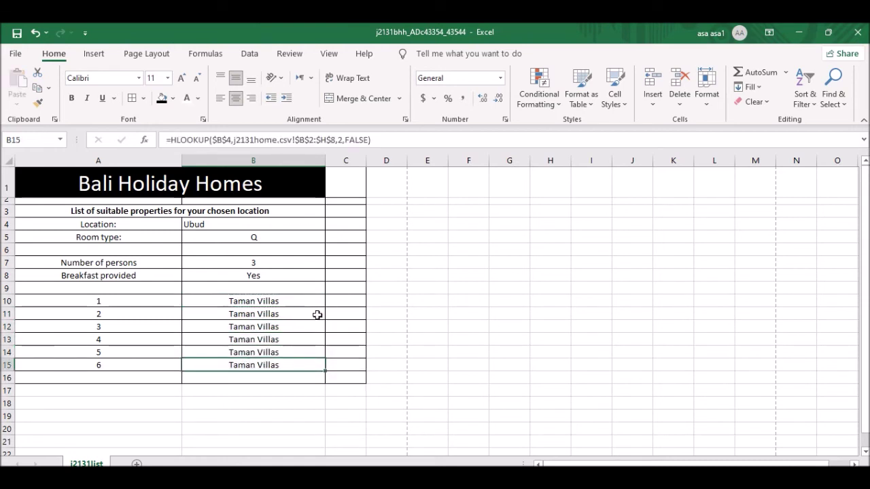
Step: Check the copied formulas in B11 and B12, each returning Taman Villas
click(265, 312)
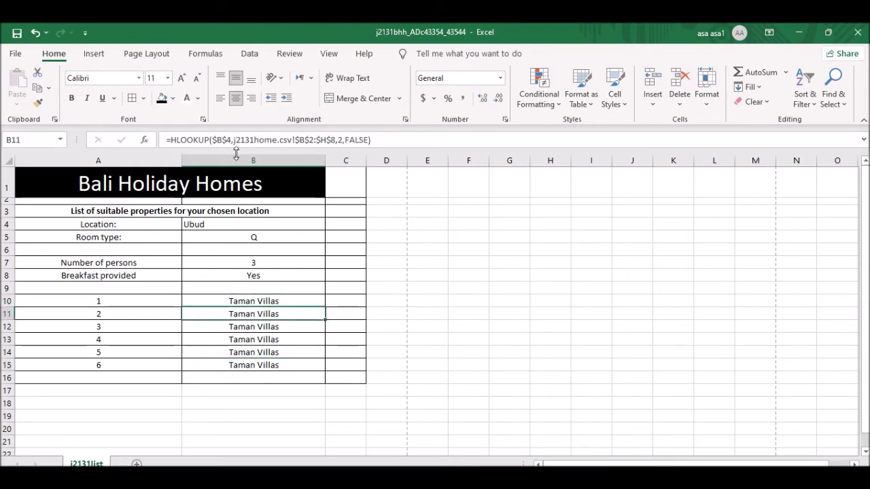
click(253, 327)
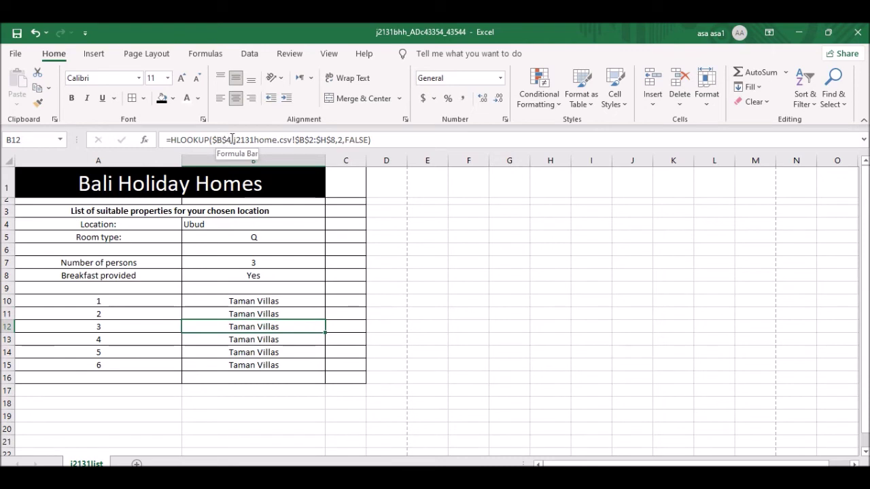
click(258, 315)
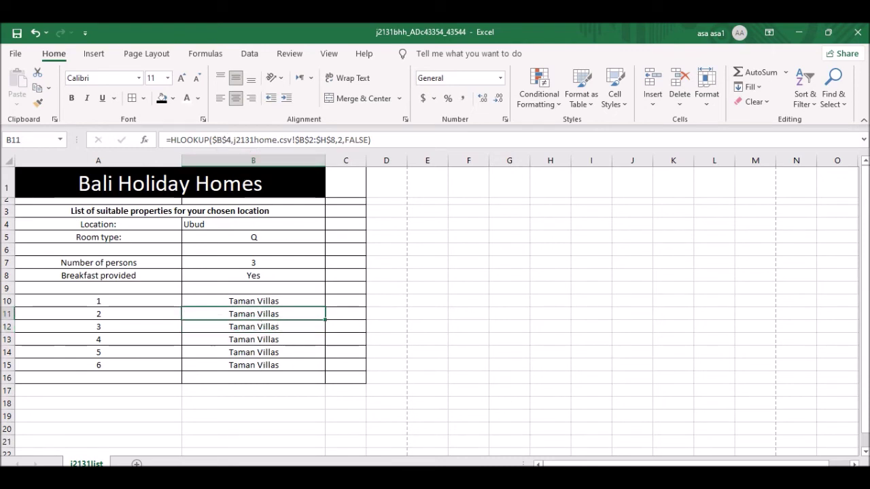
click(615, 431)
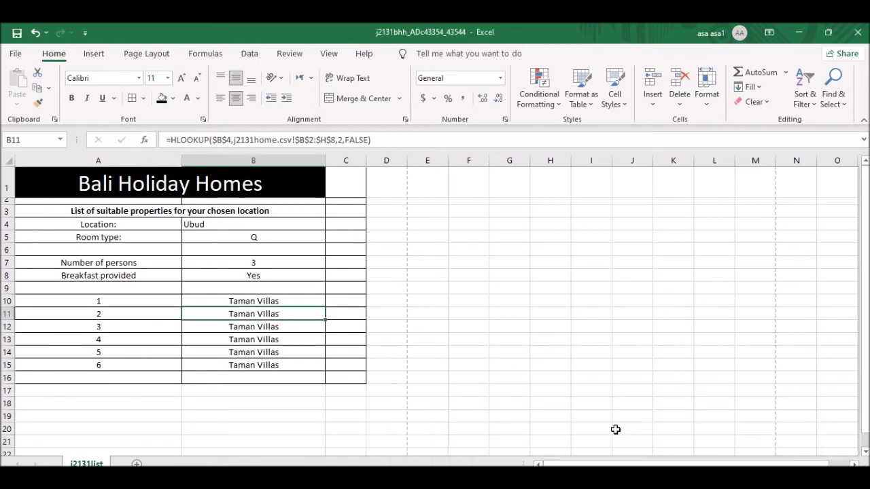
click(747, 435)
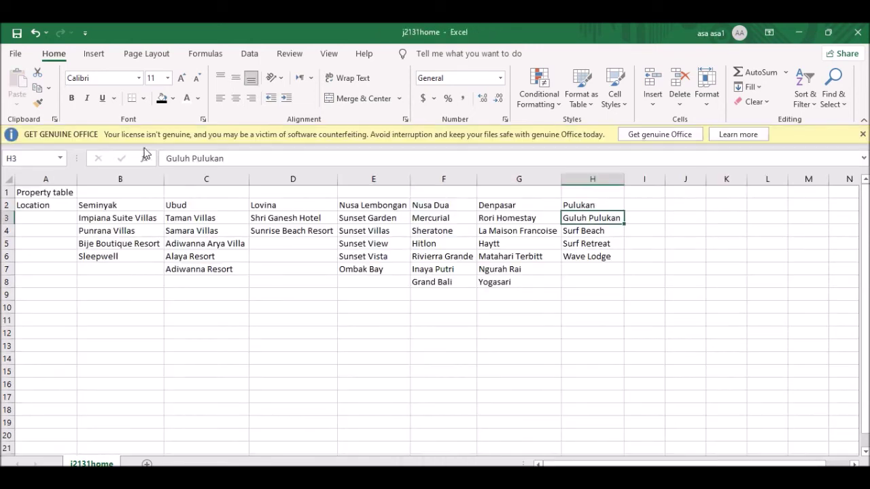
click(199, 206)
click(198, 218)
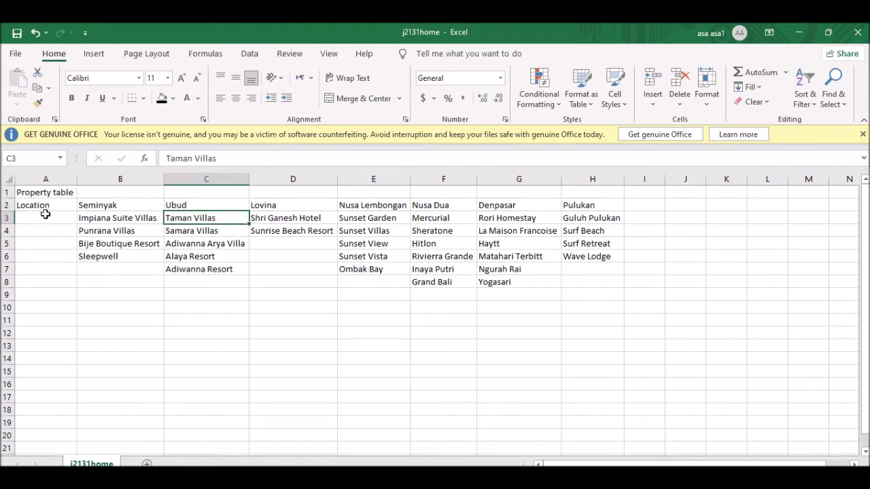
click(8, 217)
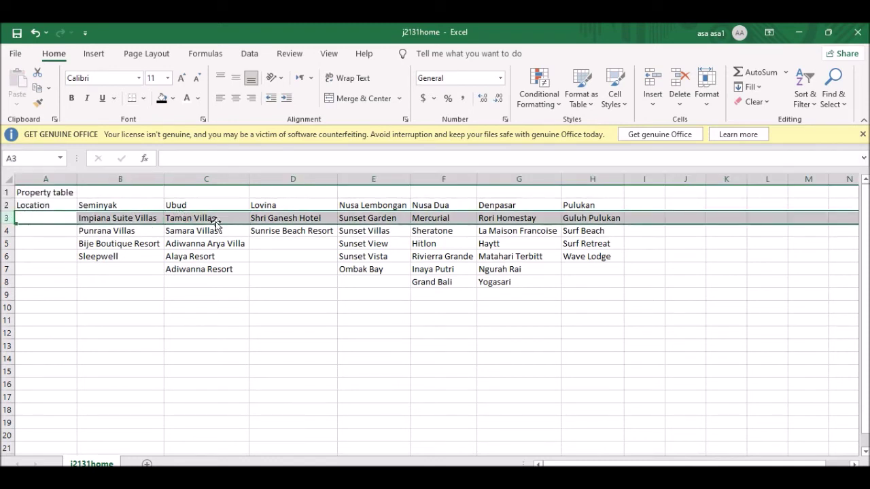
click(8, 231)
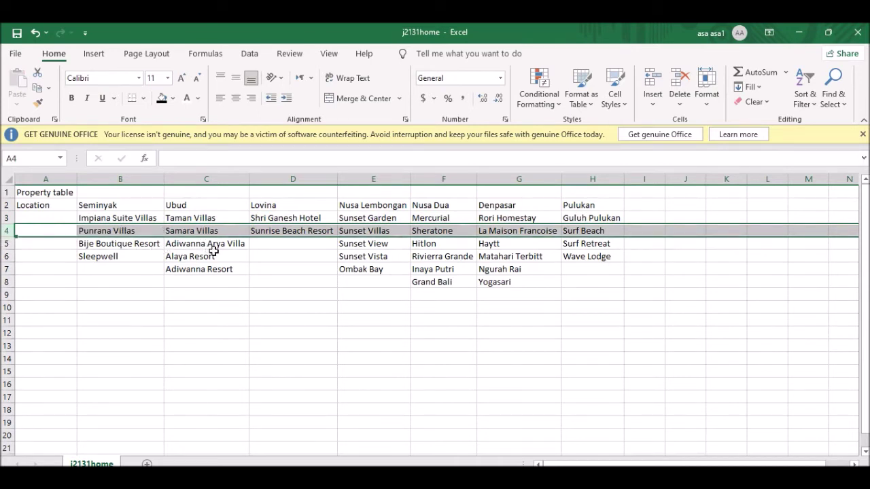
click(798, 32)
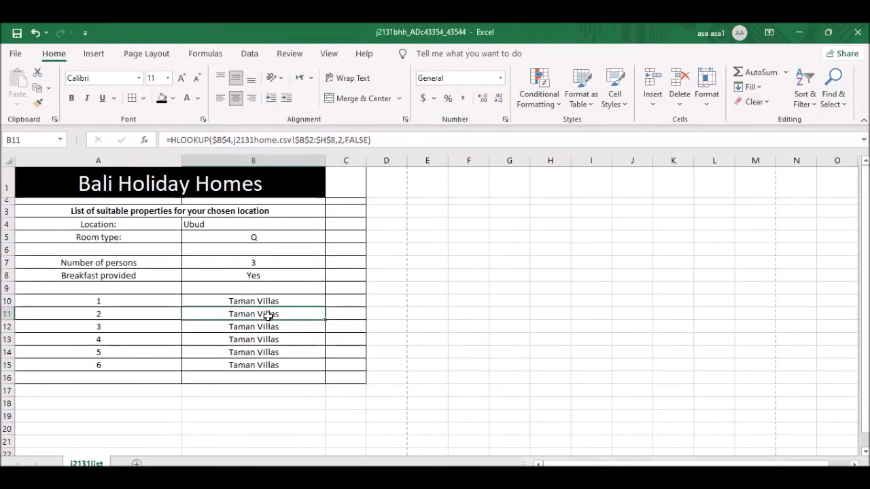
Step: Change the HLOOKUP row index in B11 to 3 and in B12 to 4
click(343, 140)
key(BackSpace)
text(3)
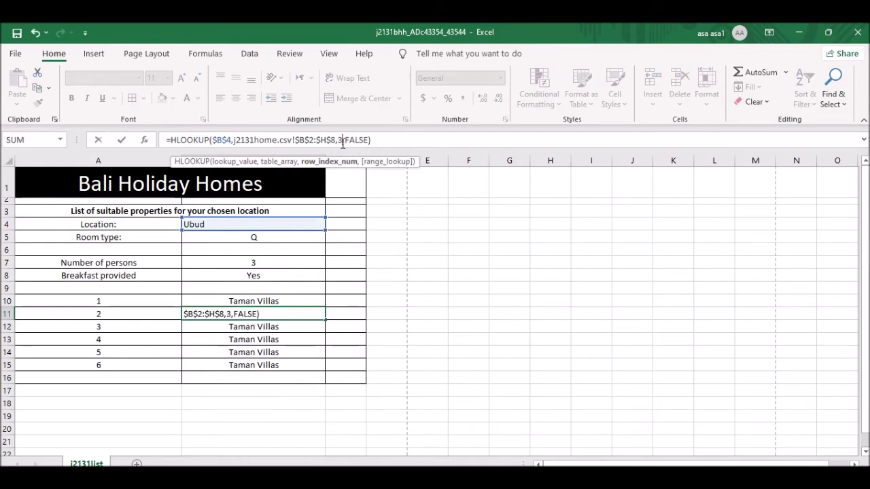
key(Return)
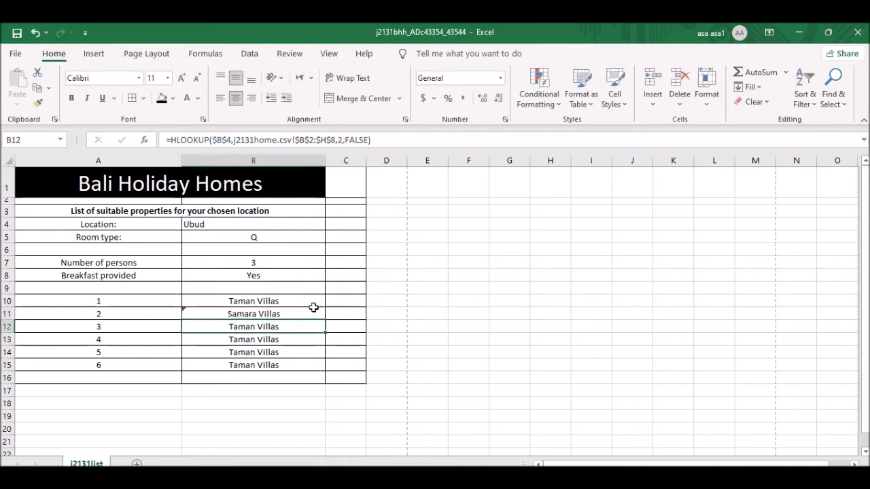
click(344, 140)
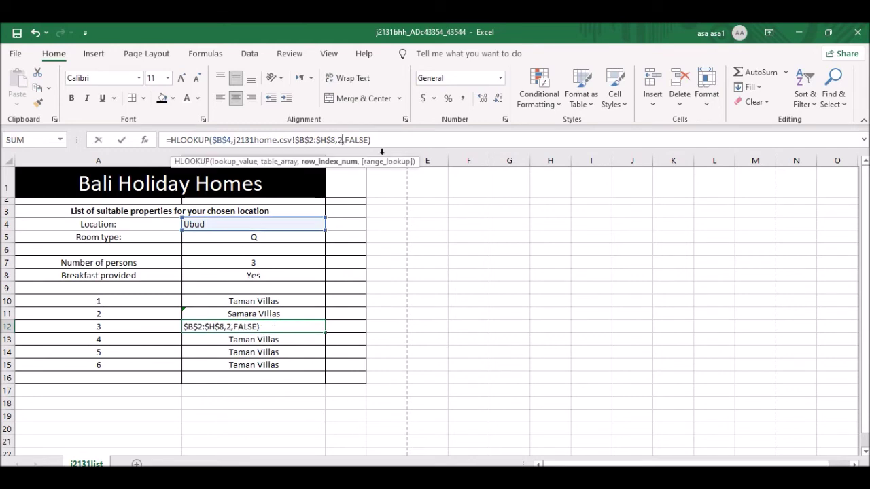
key(BackSpace)
text(4)
key(Return)
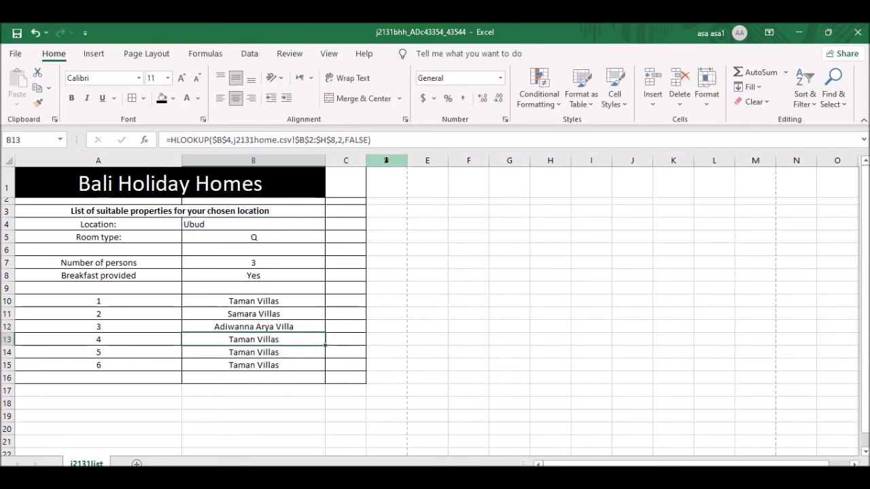
Step: Set the row indexes in B13, B14 and B15 to 5, 6 and 7
click(341, 139)
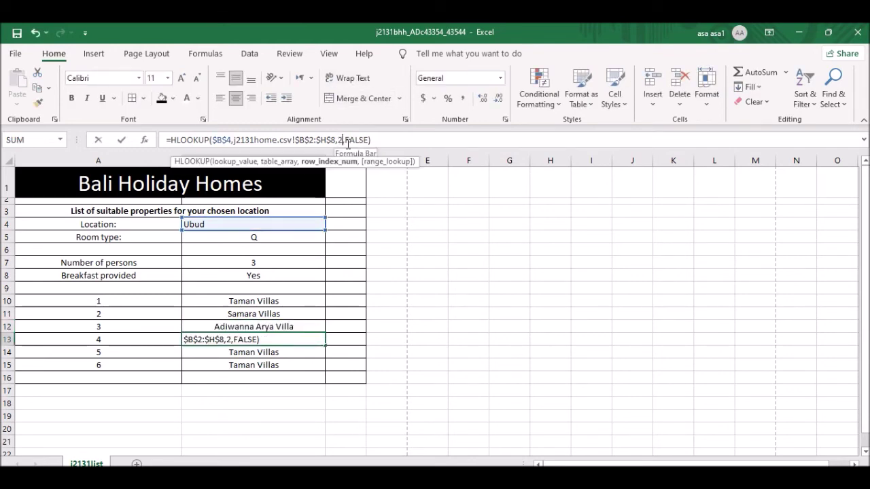
key(BackSpace)
text(5)
key(Return)
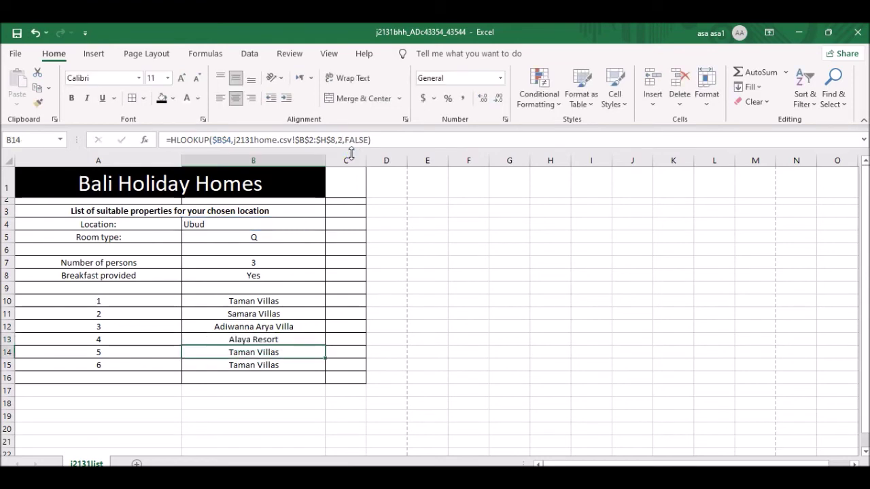
click(342, 140)
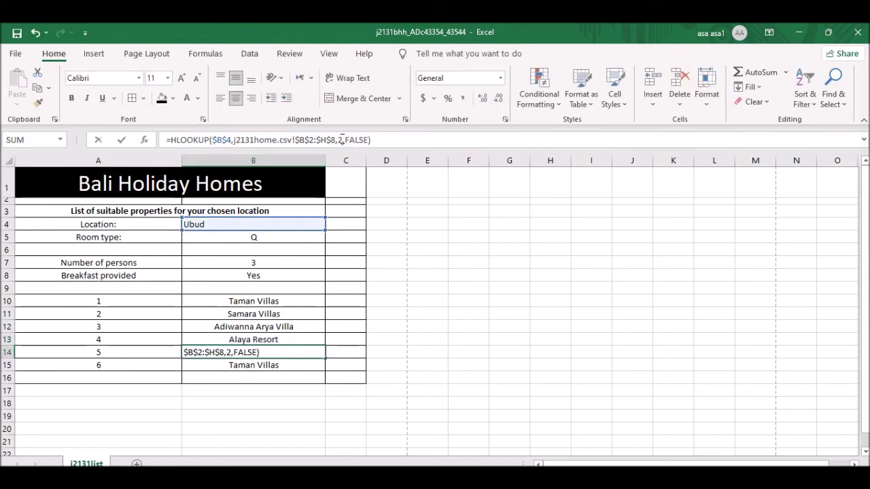
key(BackSpace)
text(6)
key(Return)
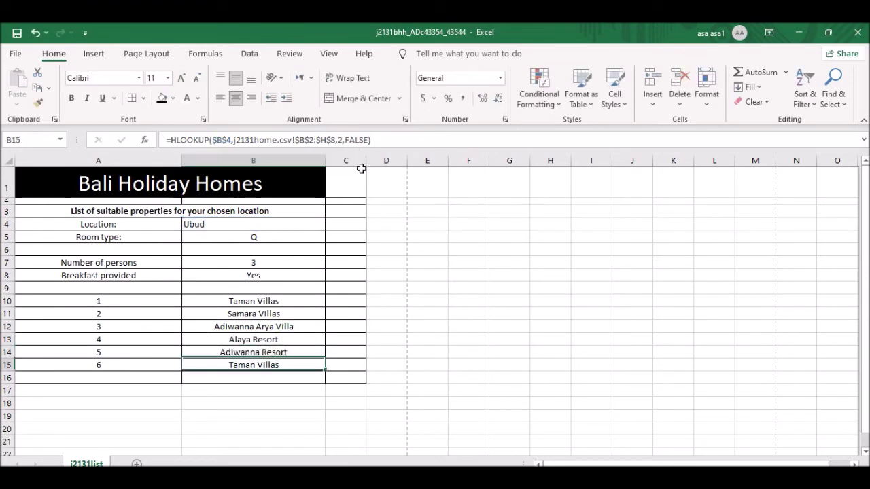
click(341, 140)
key(BackSpace)
text(7)
key(Return)
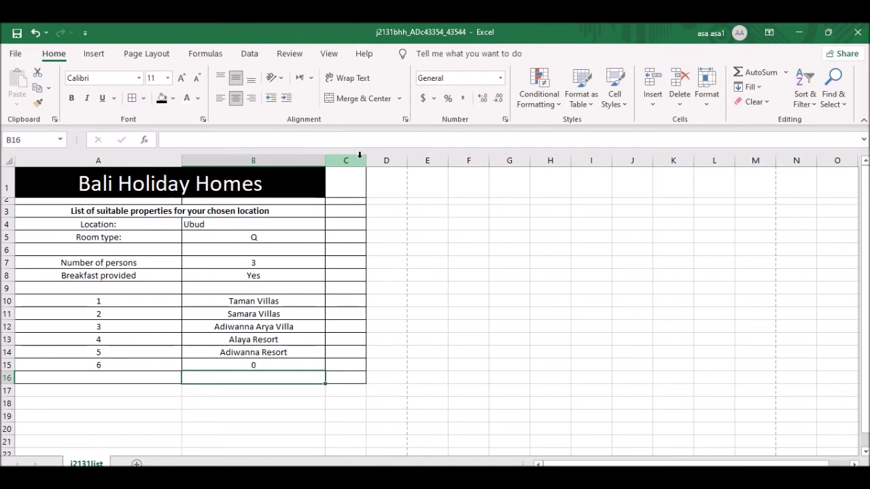
click(233, 223)
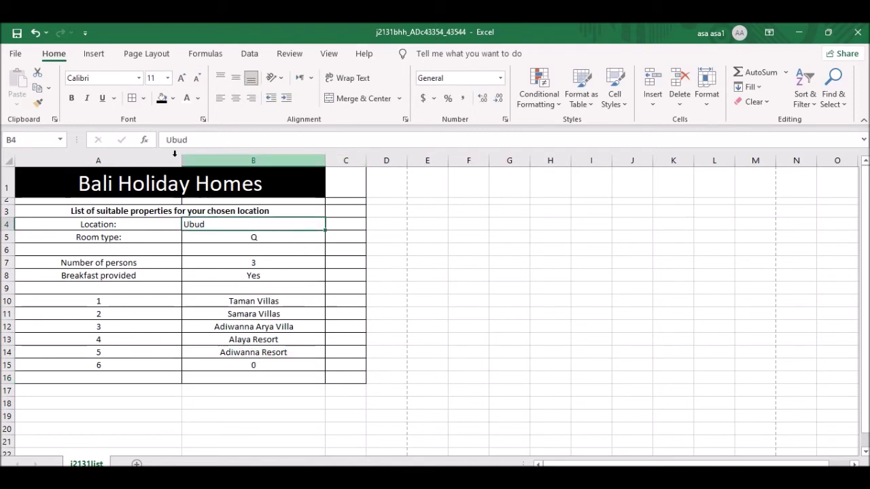
Step: Centre the B4 location entry and check the Pulukan heading in the j2131home table
click(237, 78)
click(236, 98)
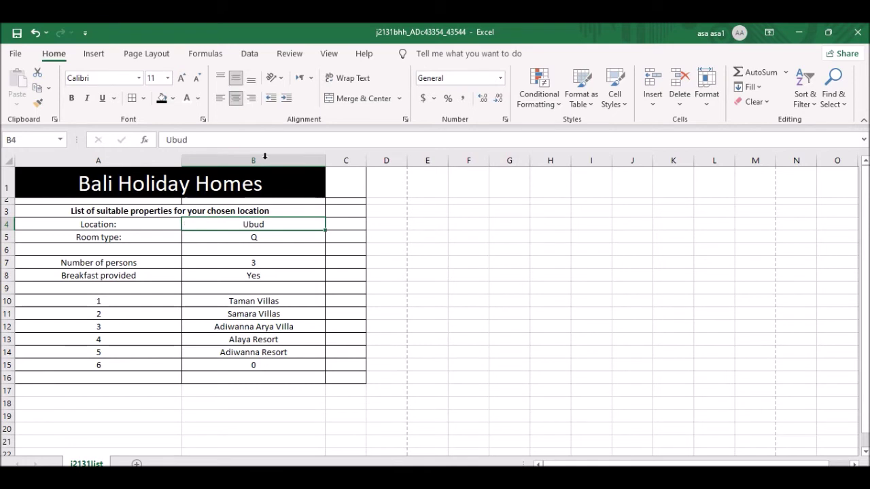
click(270, 303)
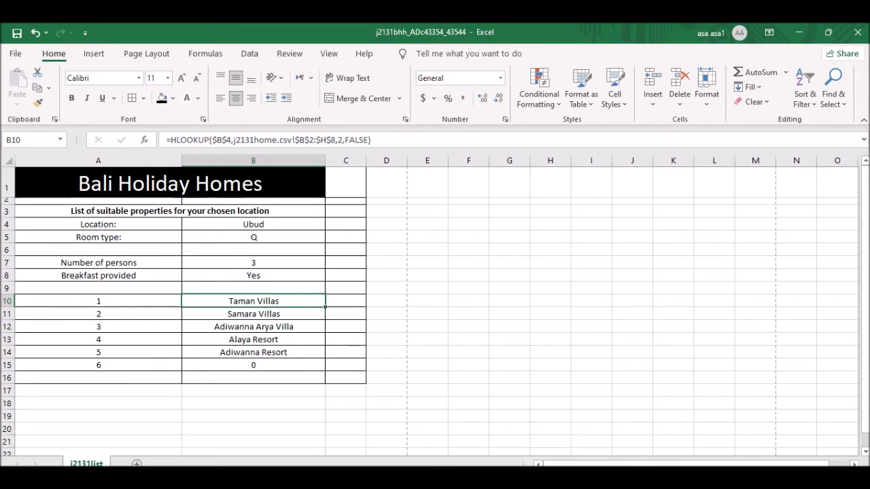
mouse_move(606, 476)
click(744, 429)
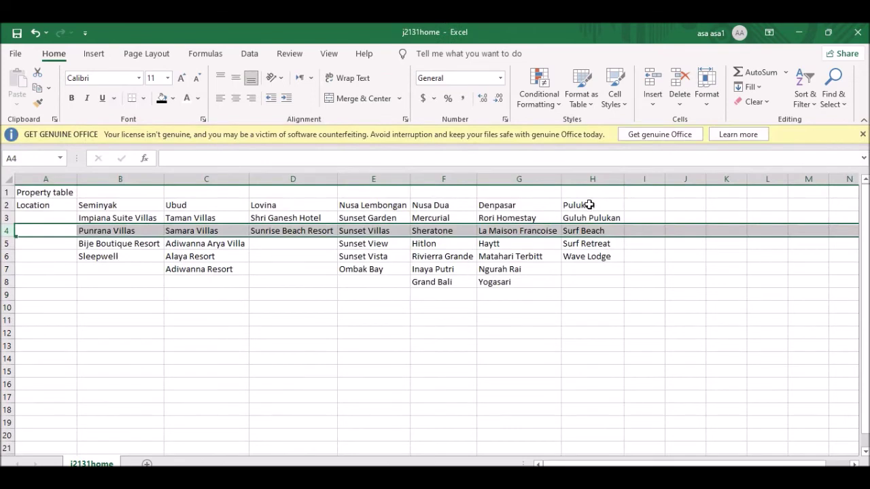
click(588, 204)
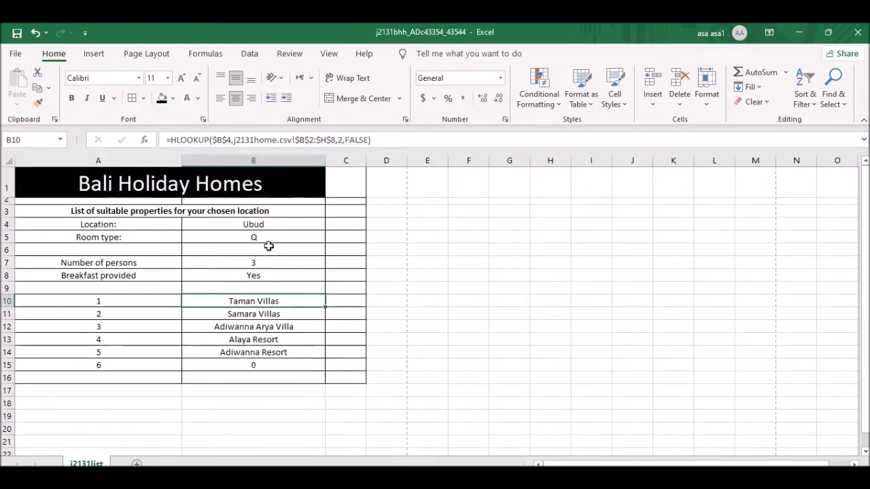
Step: Change the location in B4 to Pulukan and review the property formulas in B10:B13
click(270, 225)
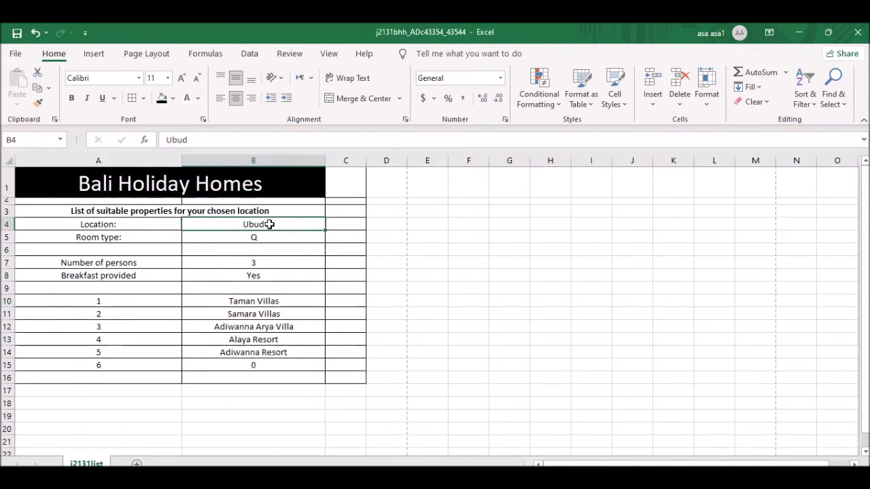
text(Pulukan)
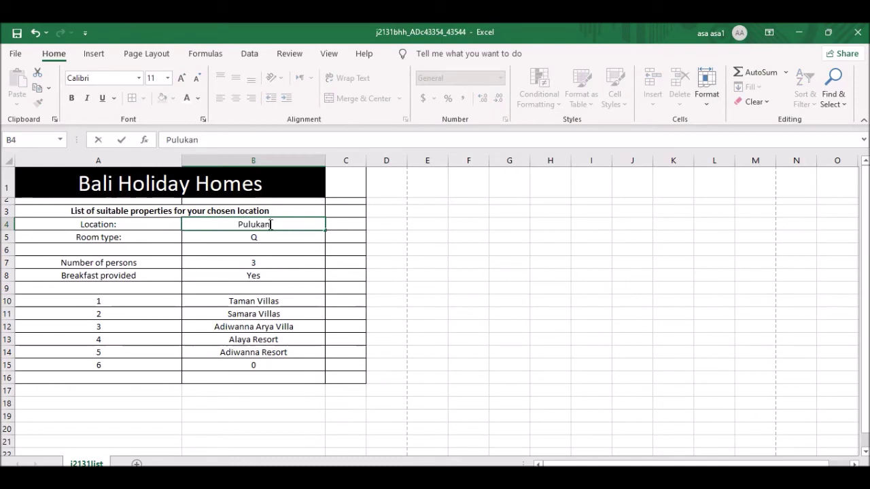
click(425, 287)
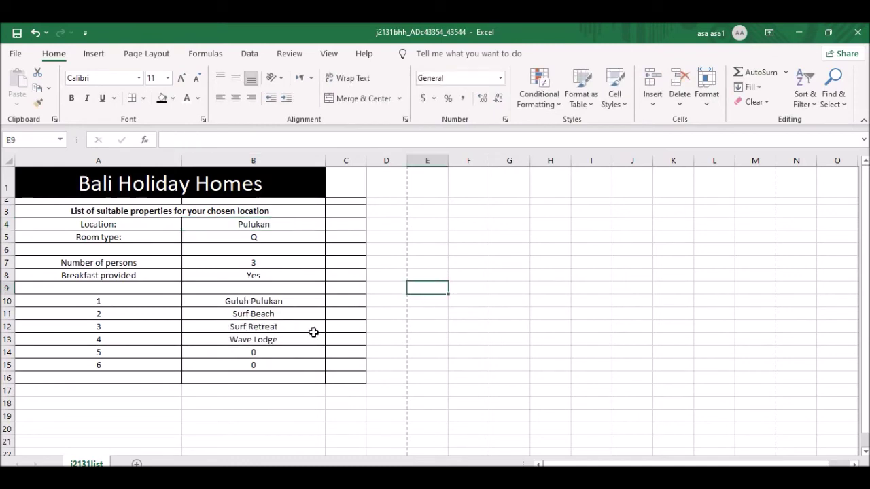
click(267, 303)
click(262, 326)
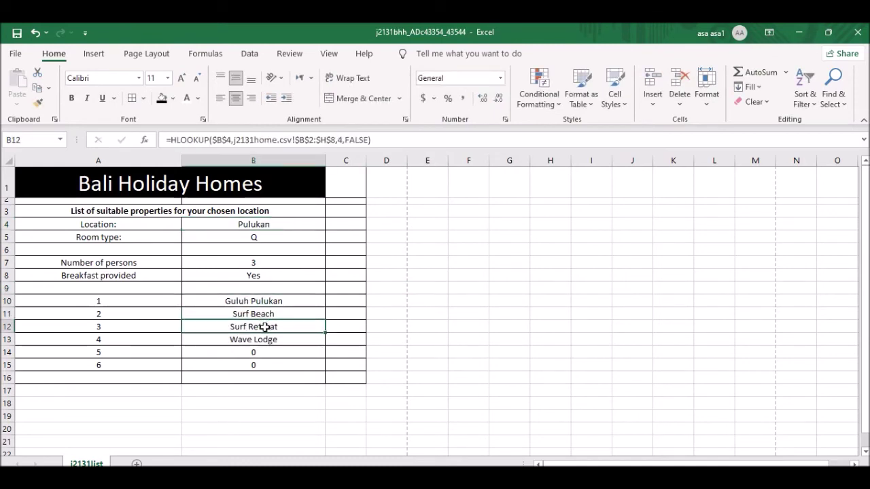
click(268, 341)
click(275, 352)
click(277, 341)
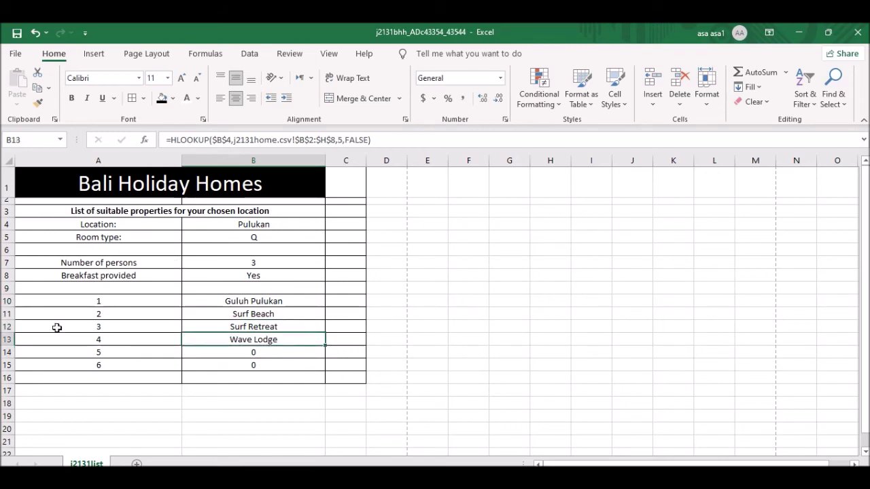
key(alt+Tab)
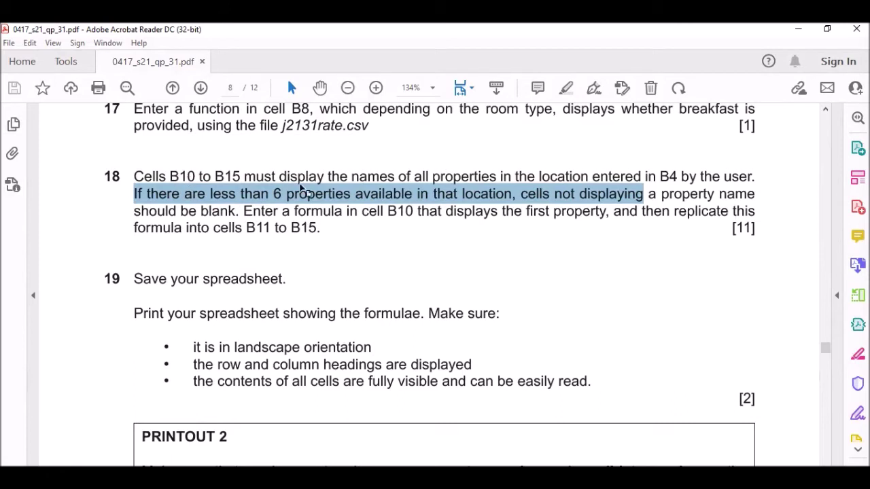
Step: Deselect question 18's text in the PDF and switch back to the j2131bhh workbook
click(663, 195)
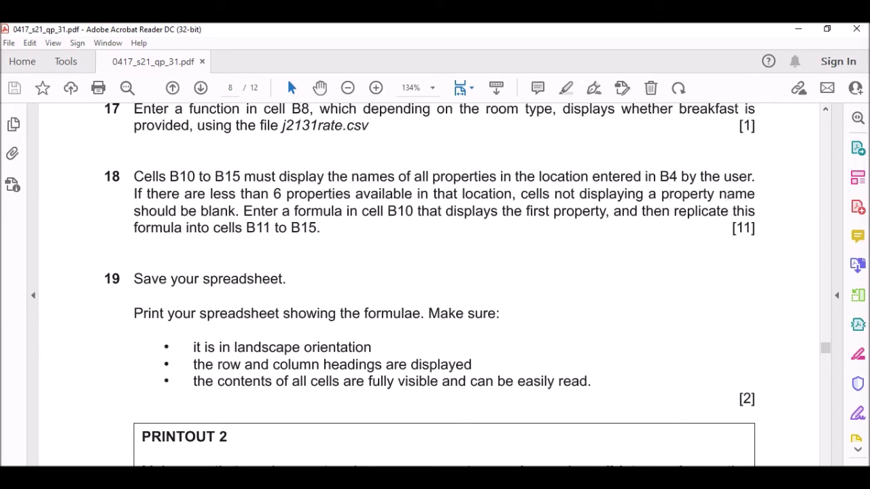
click(603, 475)
click(596, 457)
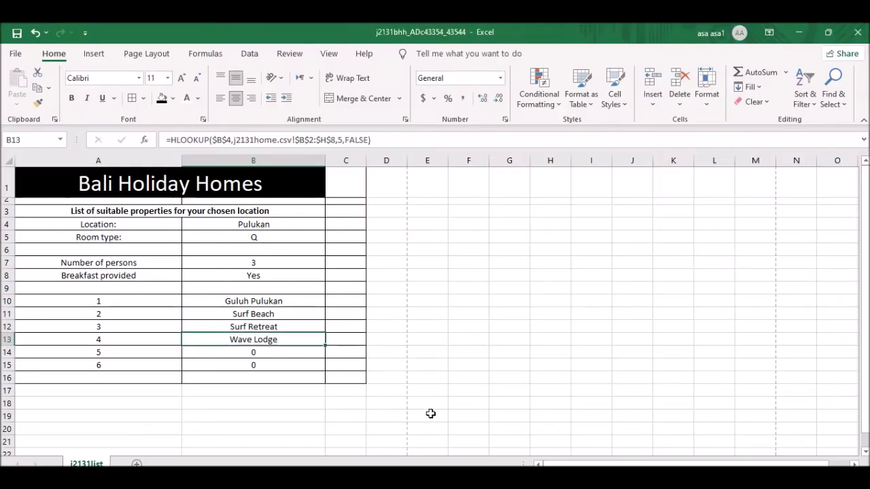
Step: Review the row indexes of the HLOOKUP formulas in B14 and B15
click(256, 352)
click(259, 365)
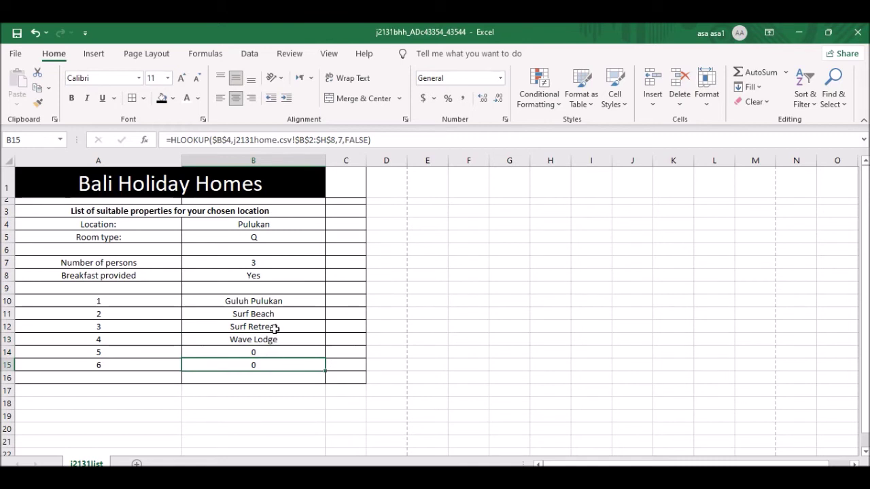
click(256, 350)
click(267, 366)
click(267, 354)
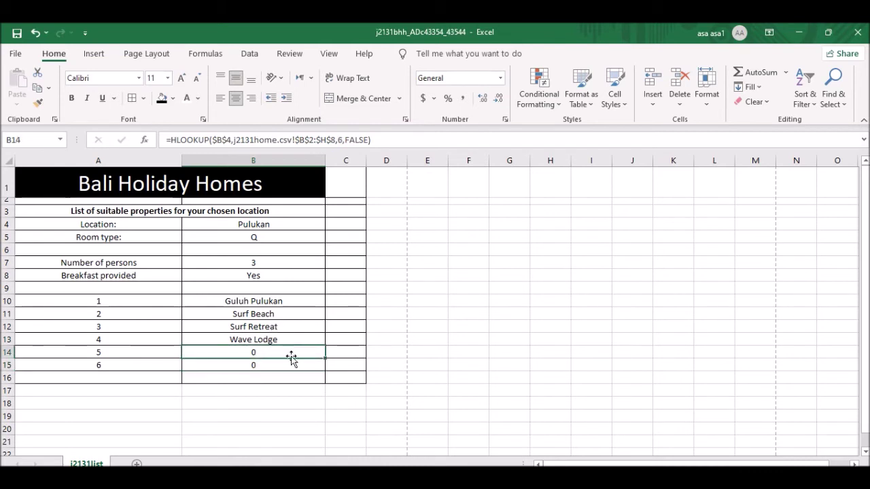
Step: Insert IF( in front of the HLOOKUP in B10's formula
click(262, 301)
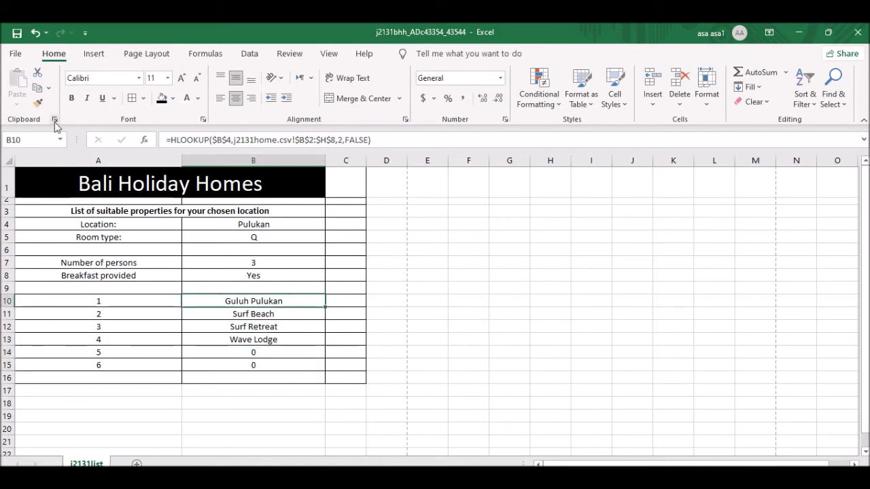
click(173, 140)
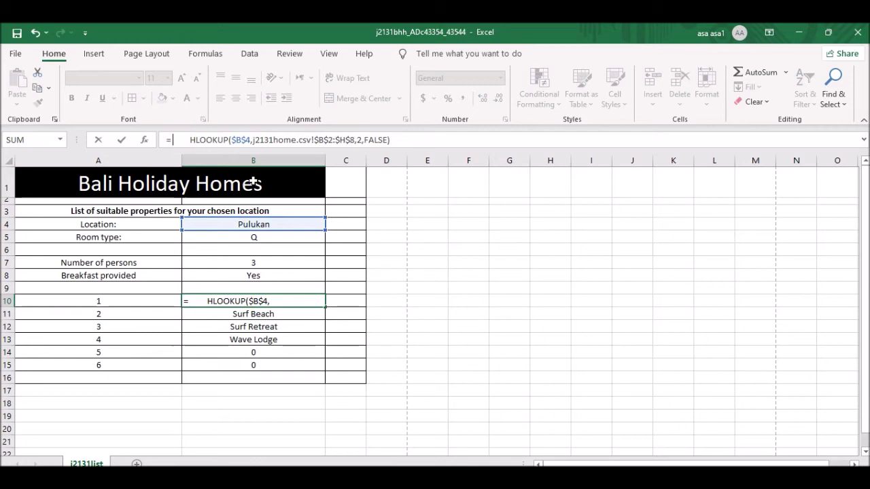
text(if()
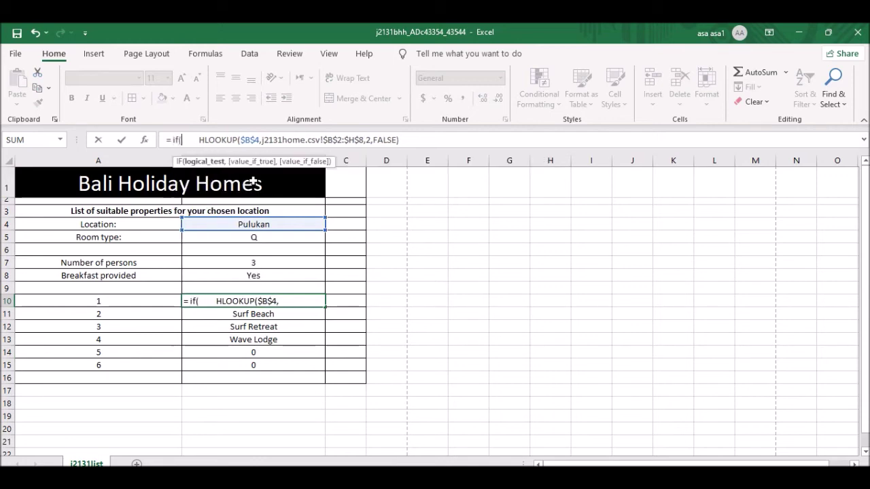
click(201, 140)
key(BackSpace)
key(BackSpace)
key(BackSpace)
key(BackSpace)
key(BackSpace)
key(BackSpace)
key(BackSpace)
key(BackSpace)
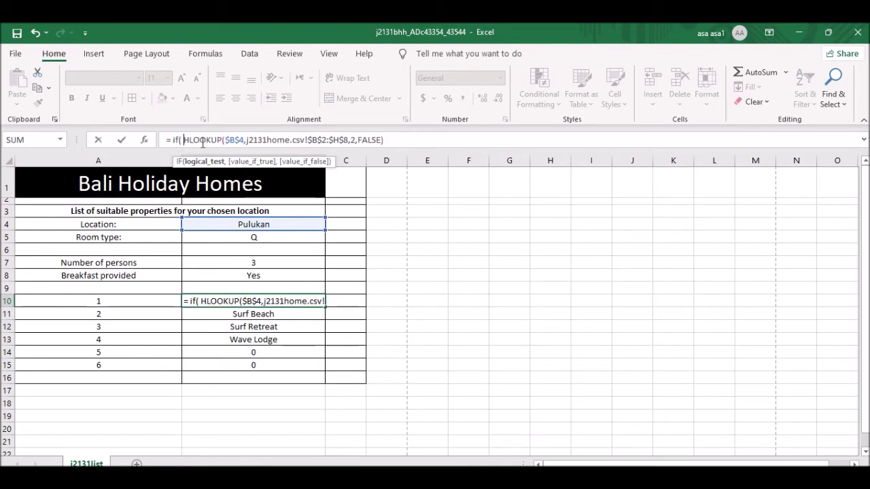
key(BackSpace)
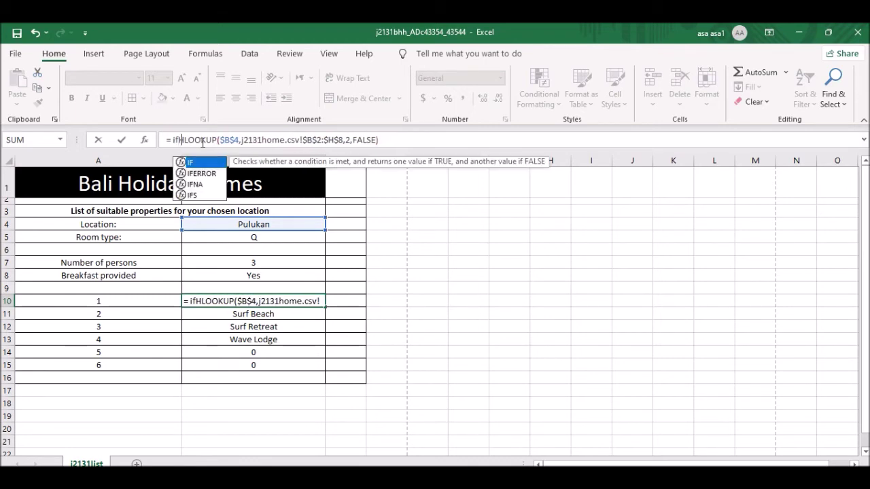
text(()
Step: Append the = 0, "" test after the HLOOKUP and select the HLOOKUP expression
click(398, 139)
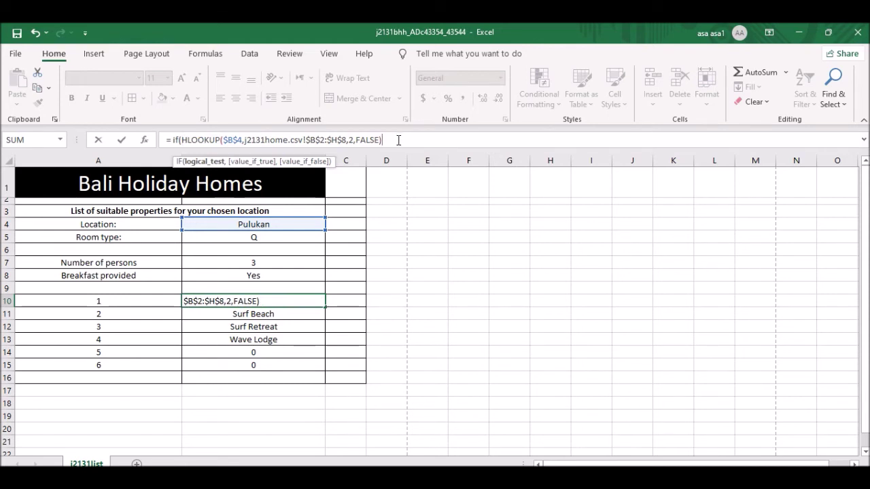
text(0,)
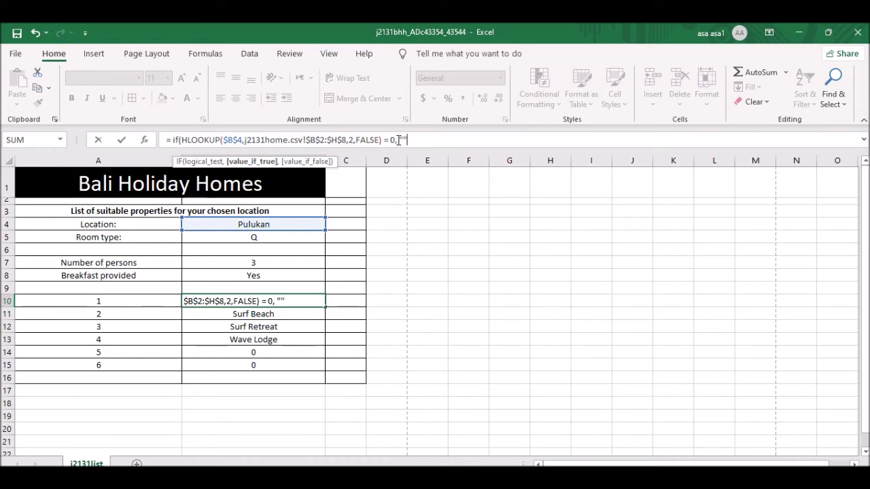
text(,)
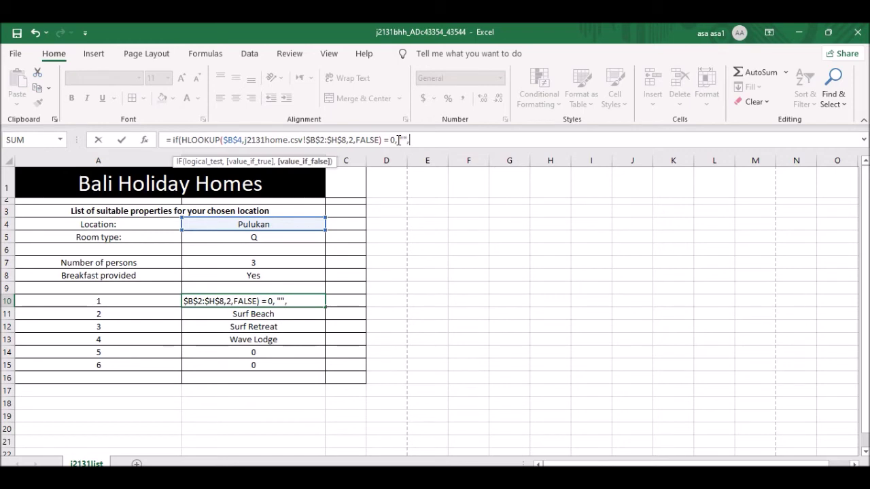
drag(184, 138, 379, 139)
key(ctrl+c)
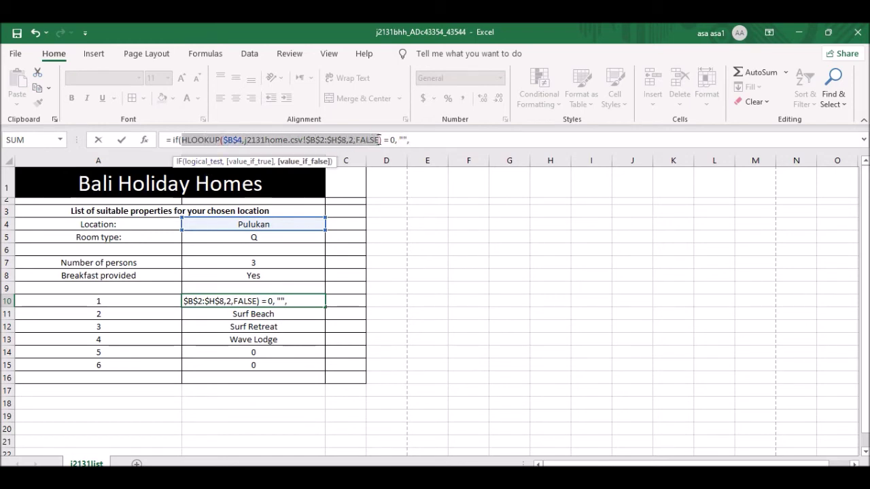
click(441, 140)
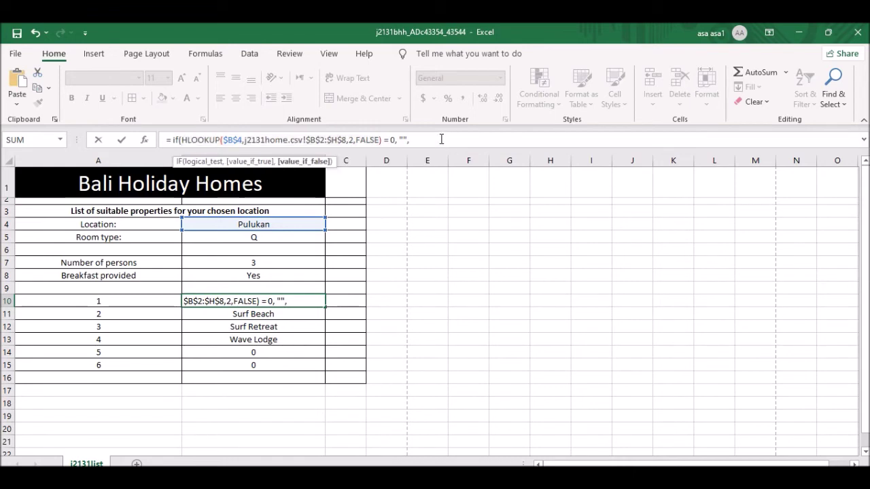
Step: Paste the HLOOKUP as value_if_false, close the IF, add a space in the quotes, and submit
key(ctrl+v)
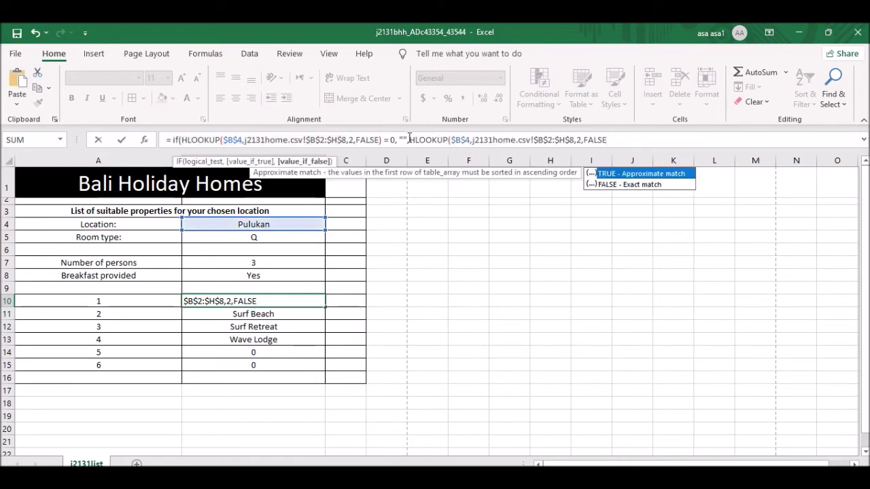
click(409, 139)
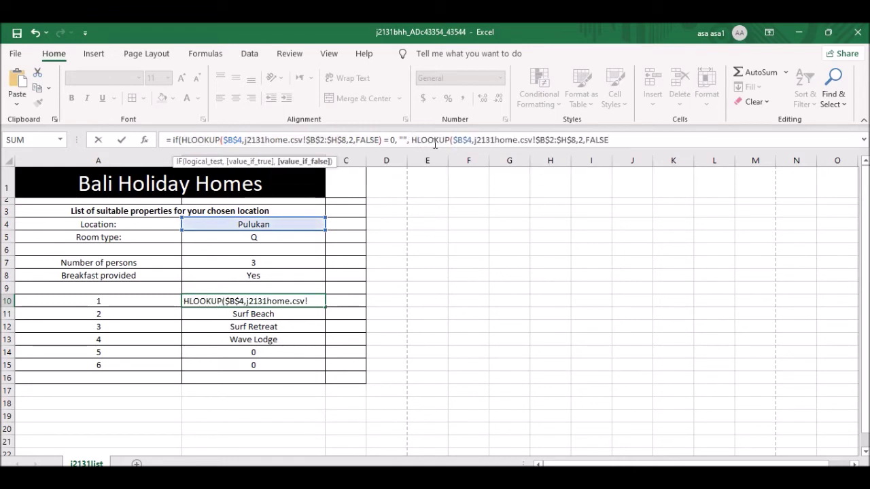
click(638, 140)
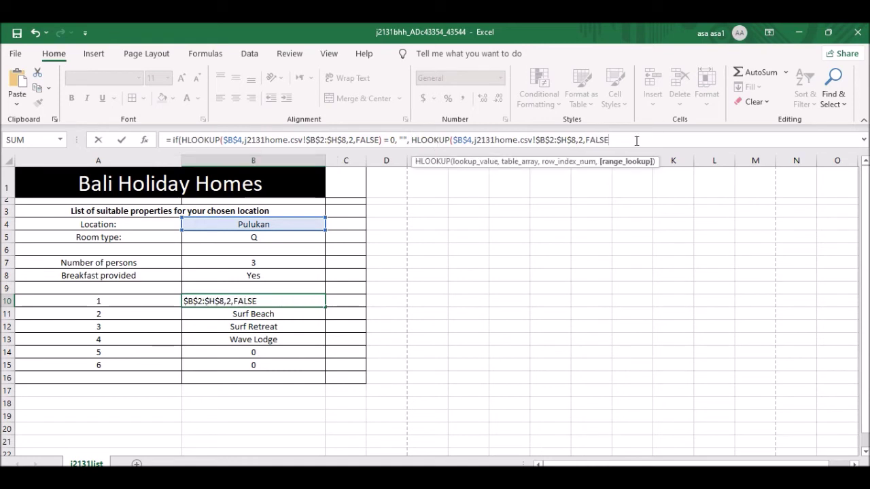
text())
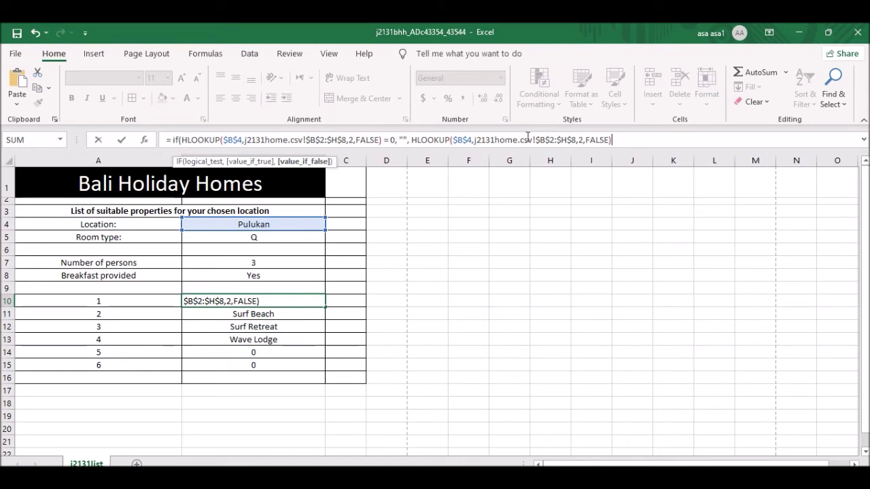
drag(614, 140, 451, 141)
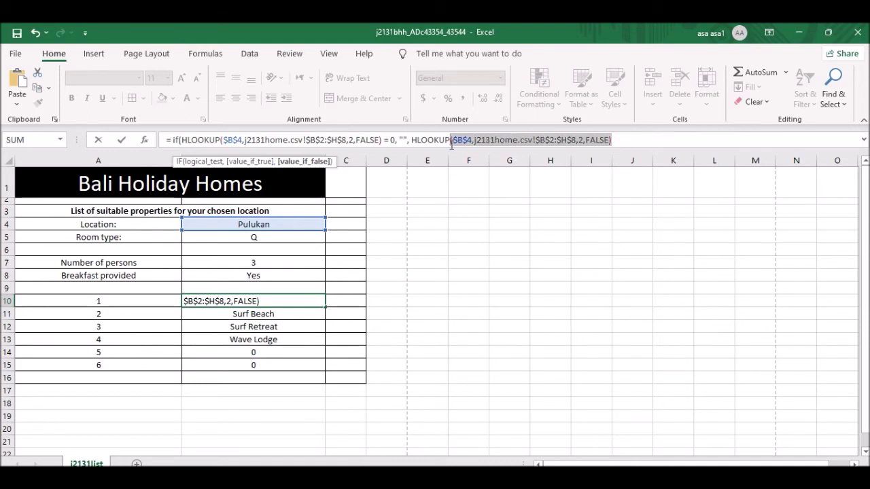
click(184, 140)
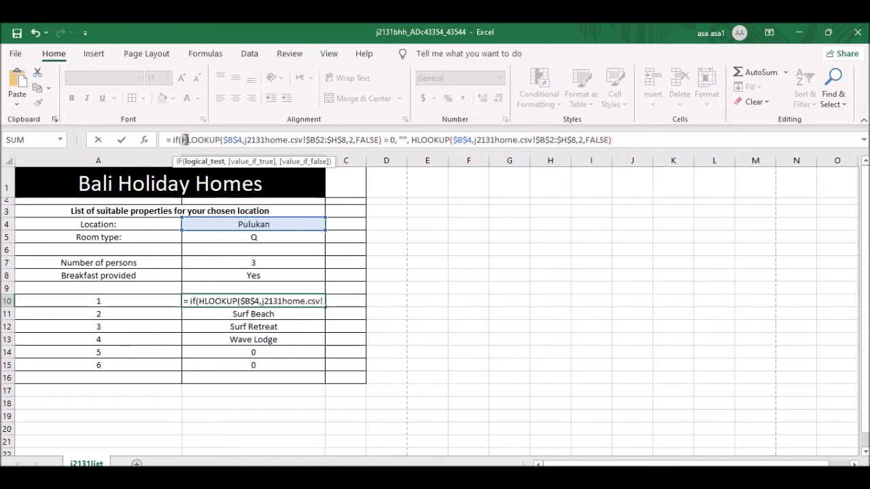
drag(182, 140, 382, 141)
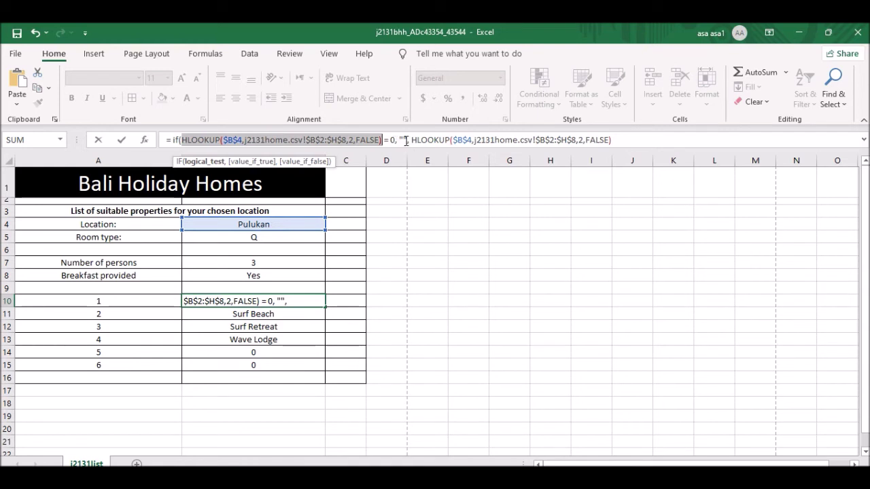
click(399, 139)
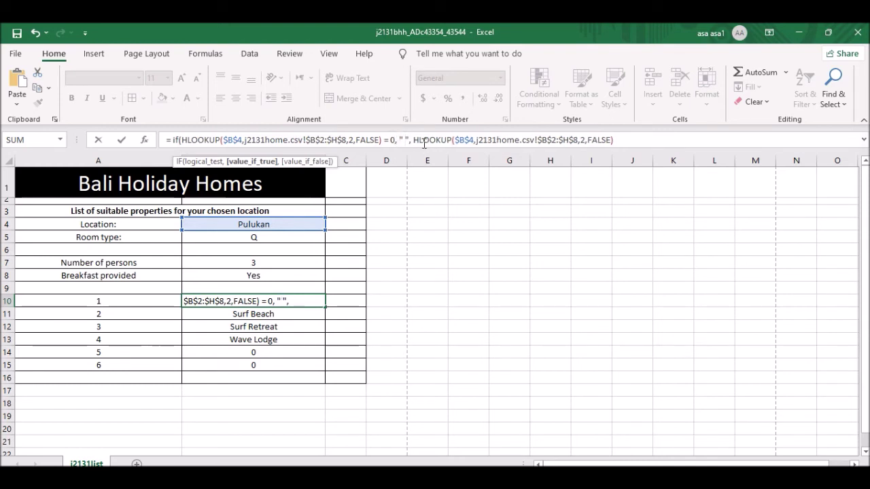
drag(413, 139, 365, 297)
key(Return)
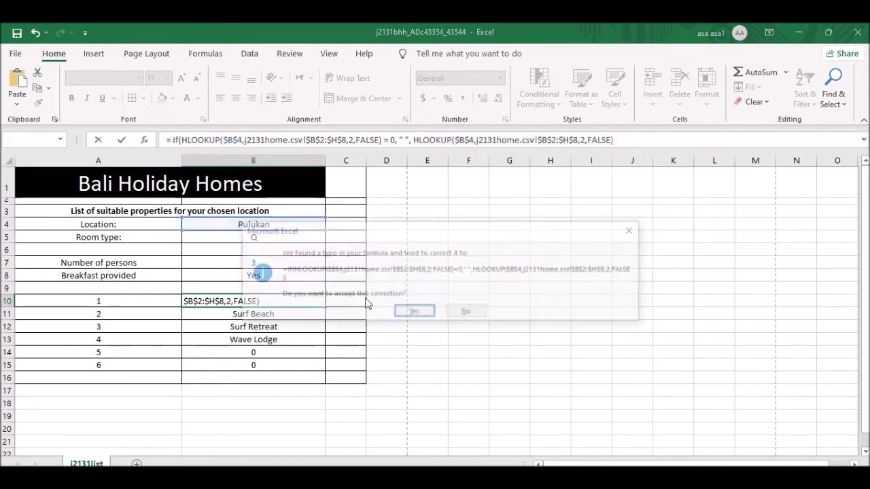
Step: Accept the formula correction, fill B10 down to B15, and set B11's row indexes to 3
click(413, 311)
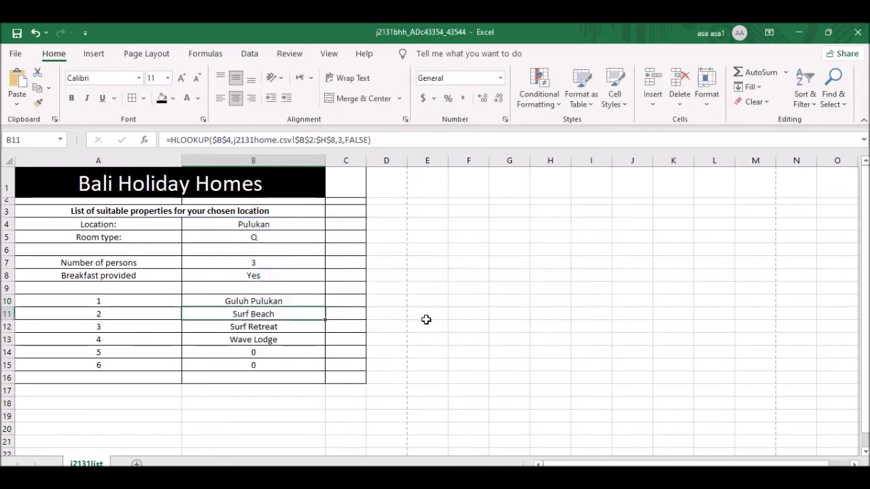
click(280, 301)
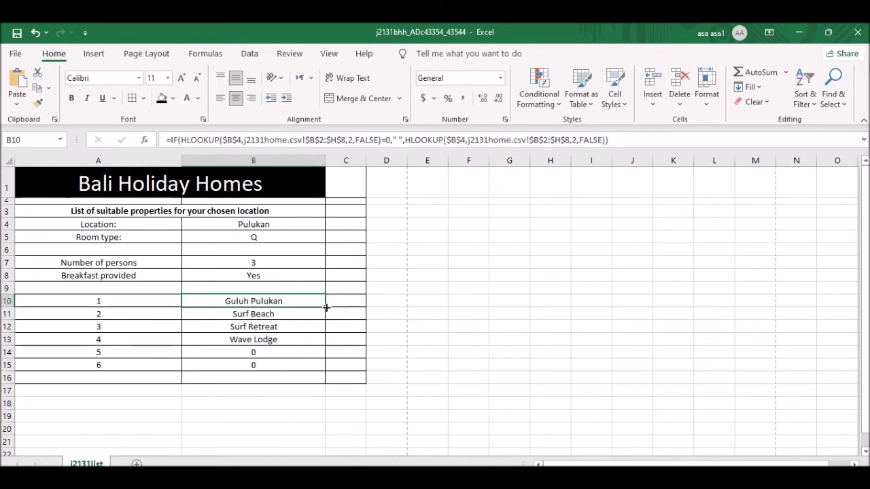
drag(326, 308, 330, 368)
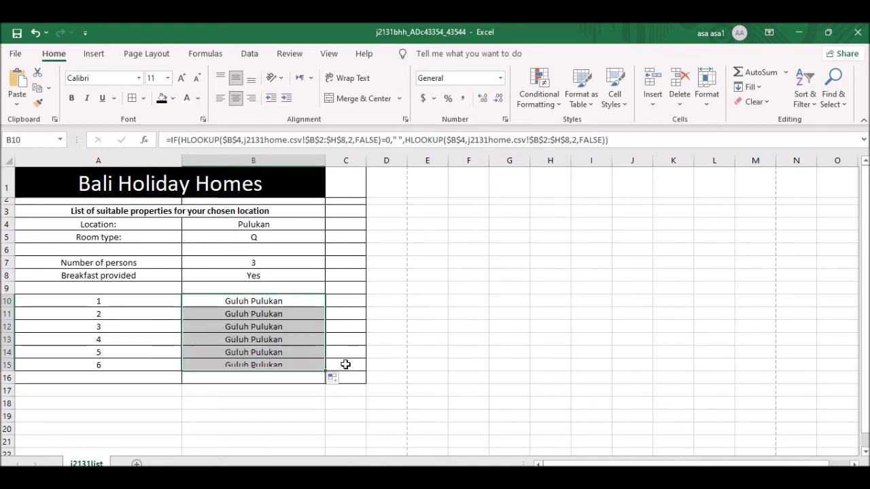
click(284, 314)
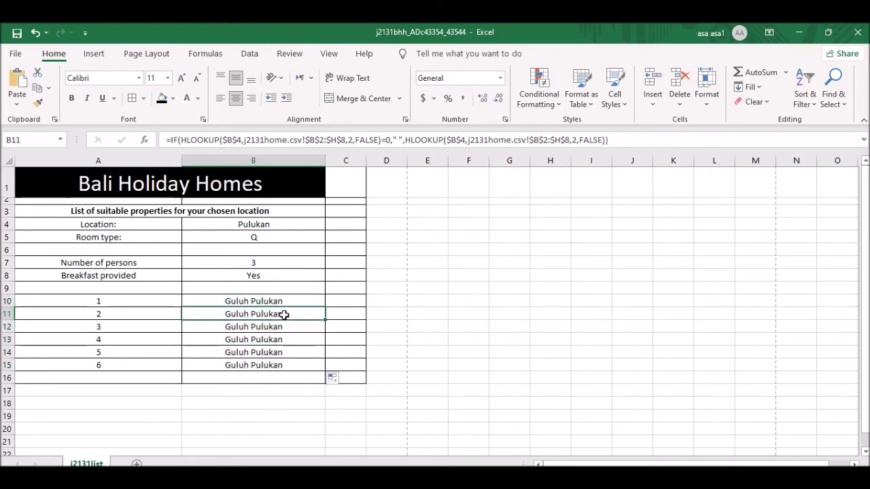
click(235, 141)
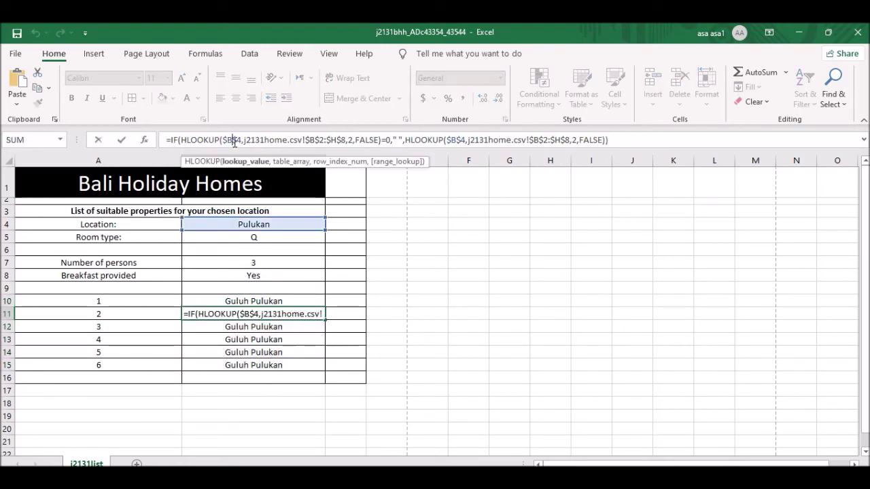
click(352, 139)
key(BackSpace)
text(3)
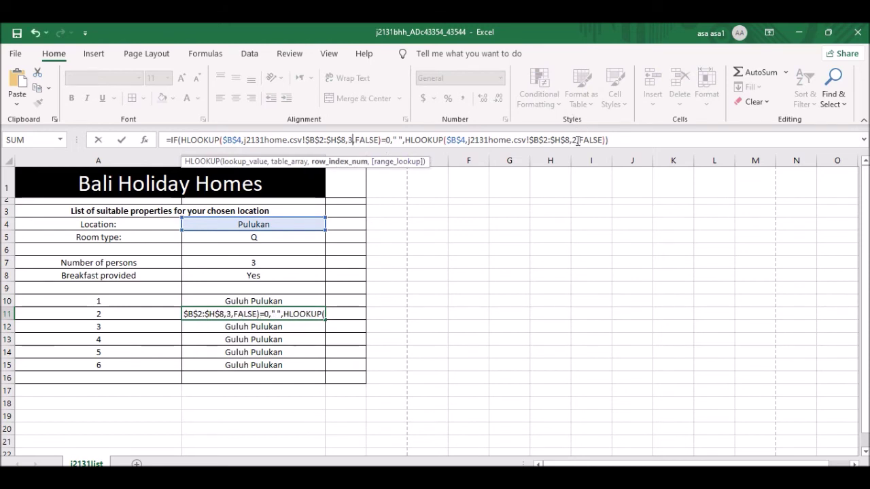
click(577, 140)
key(BackSpace)
text(3)
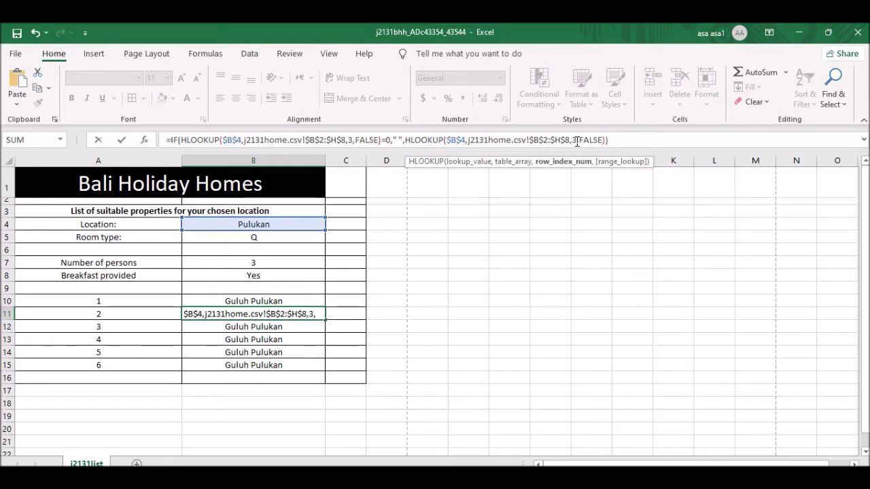
key(Return)
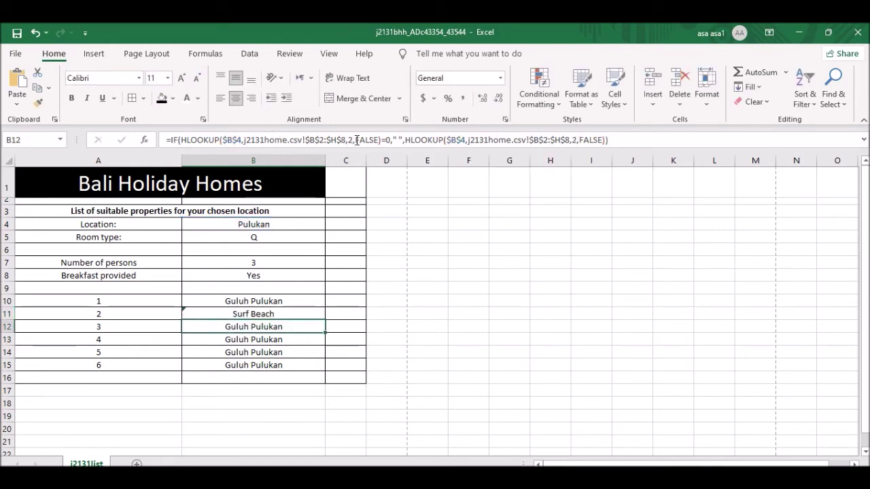
Step: Set the HLOOKUP row indexes in B12 to 4 and in B13 to 5
click(353, 139)
key(BackSpace)
text(4)
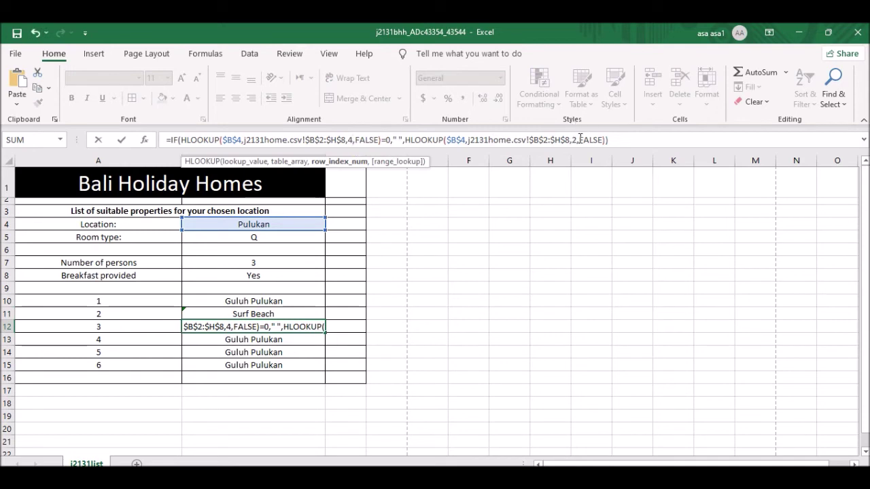
double_click(574, 141)
key(BackSpace)
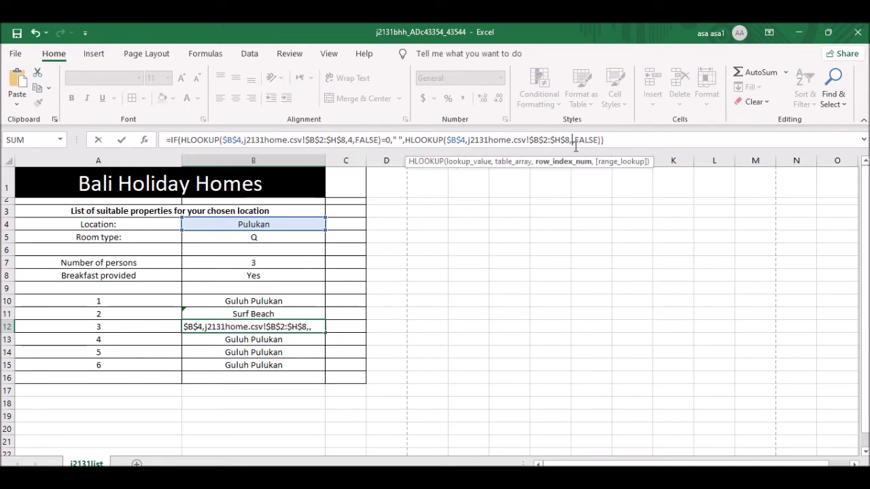
text(4)
key(Return)
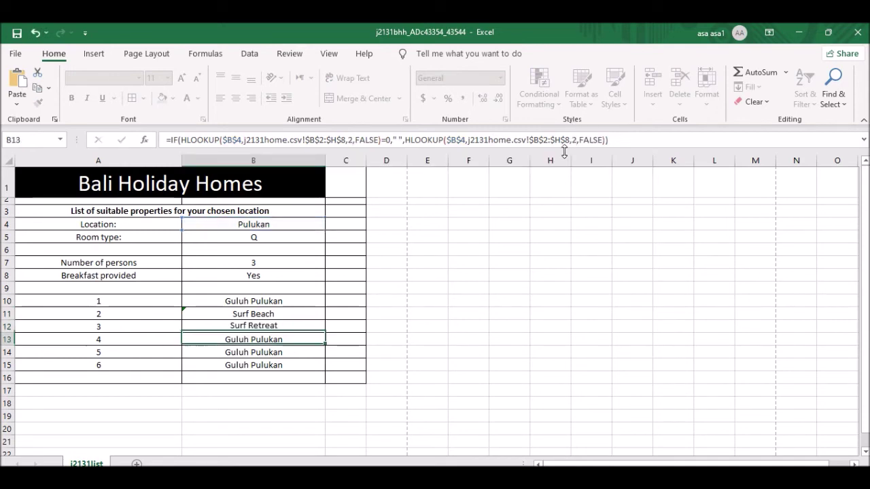
click(353, 141)
key(BackSpace)
text(5)
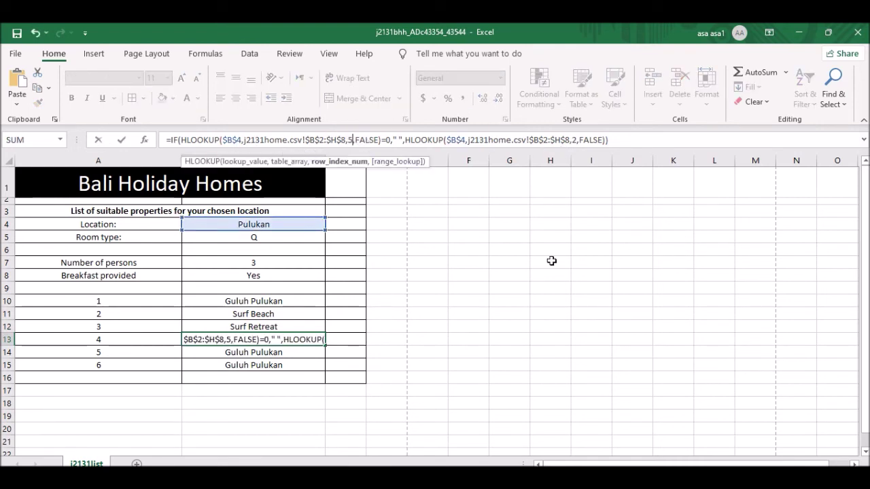
click(577, 139)
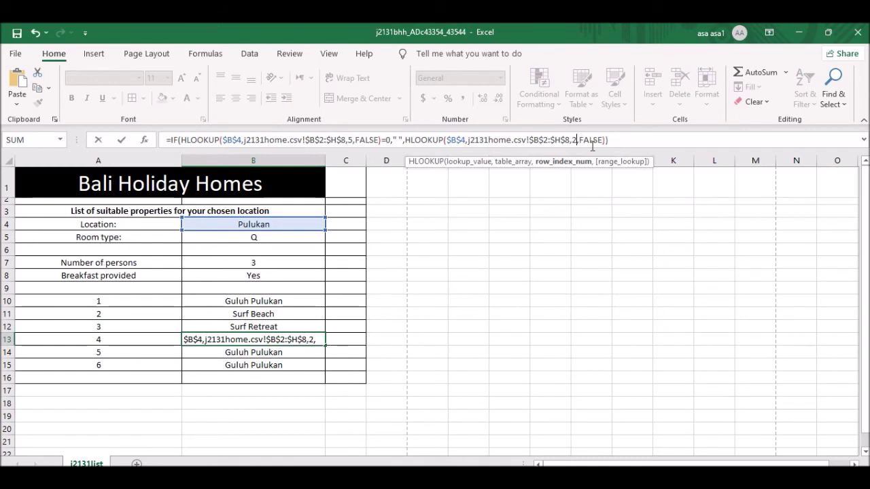
key(Return)
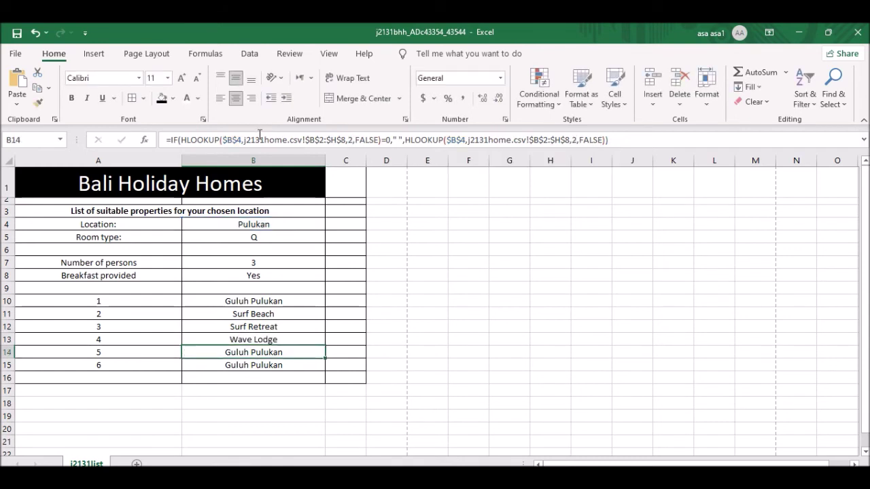
Step: Set both HLOOKUP row indexes in B14 to 6 and in B15 to 7
click(352, 139)
key(BackSpace)
text(6)
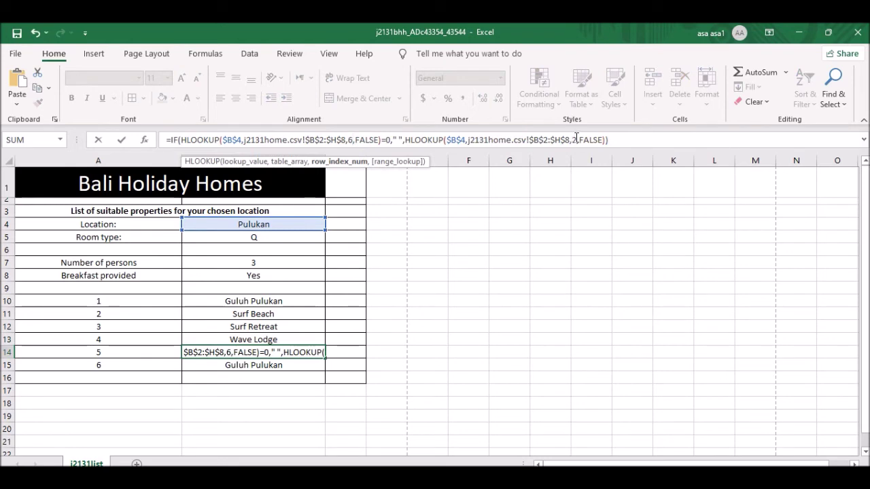
click(577, 139)
key(BackSpace)
text(6)
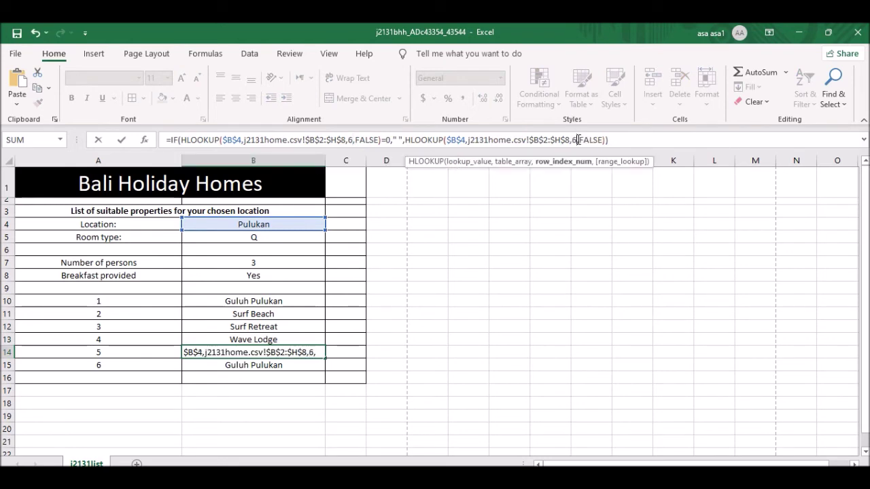
key(Return)
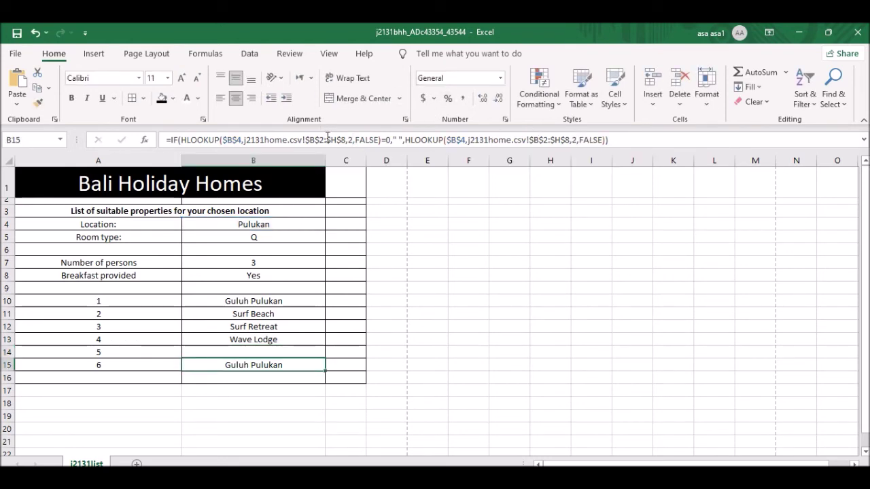
click(354, 139)
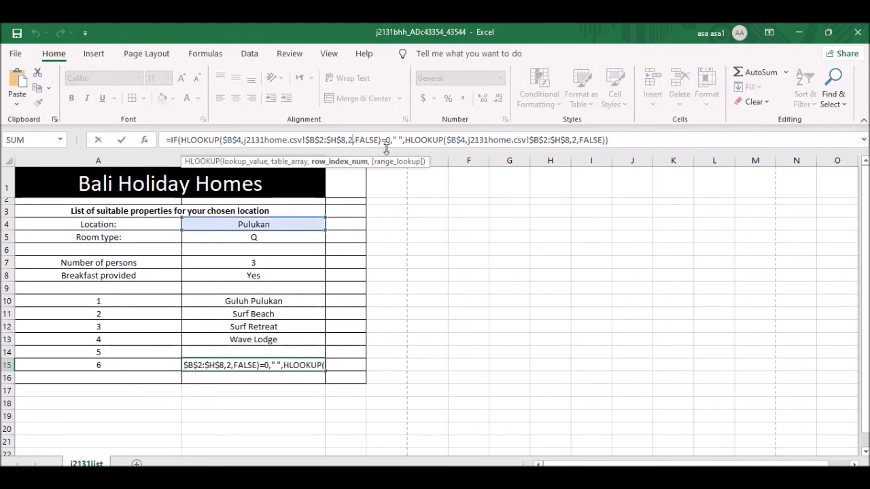
key(BackSpace)
text(7)
click(576, 141)
key(BackSpace)
text(7)
key(Return)
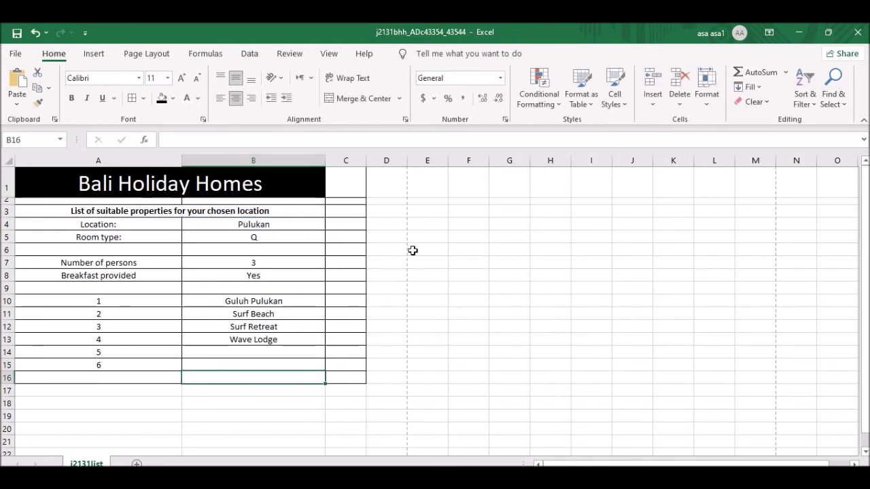
Step: Re-enter Ubud in B4, then check the Nusa Dua properties, Mercurial to Grand Bali, in j2131home
click(306, 226)
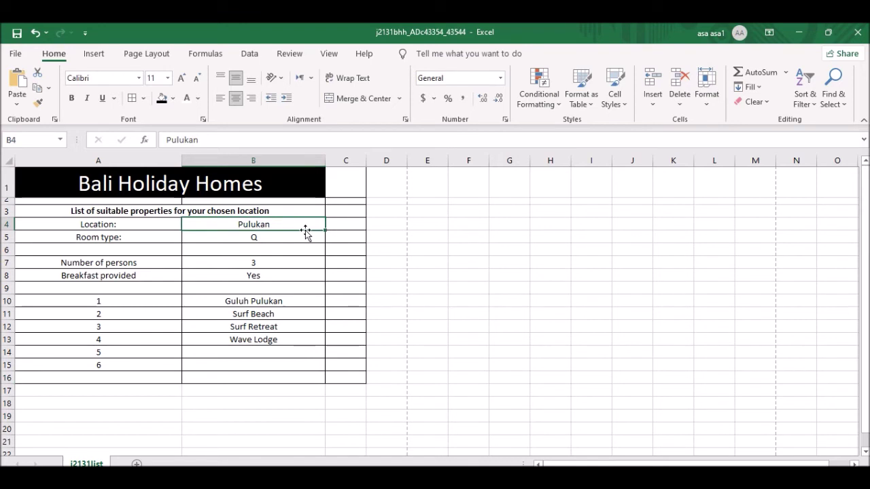
text(Ubud)
click(491, 404)
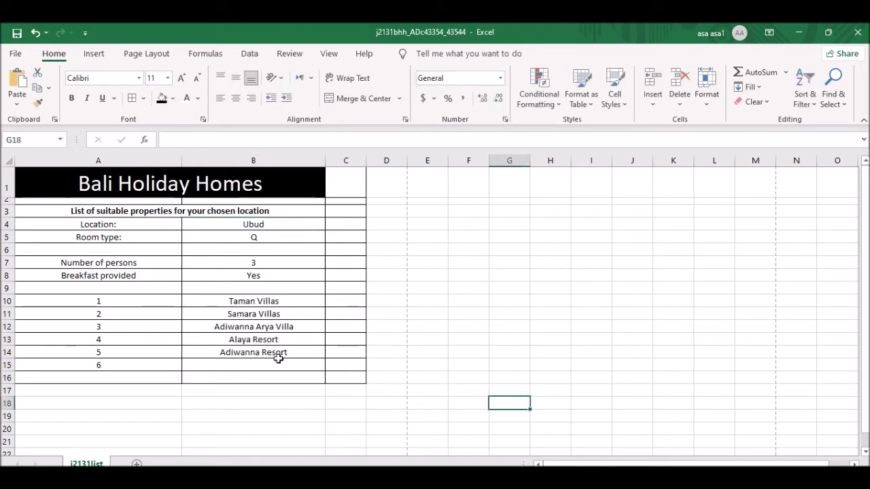
mouse_move(605, 476)
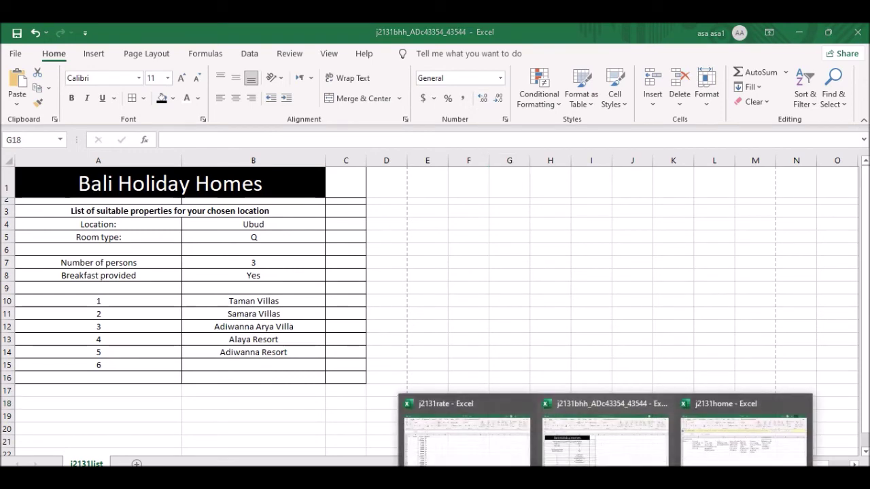
click(743, 435)
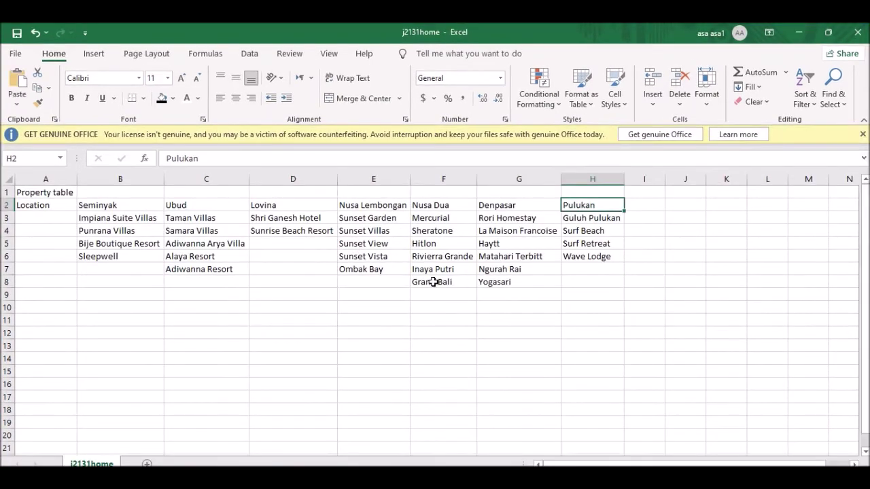
click(432, 281)
click(445, 222)
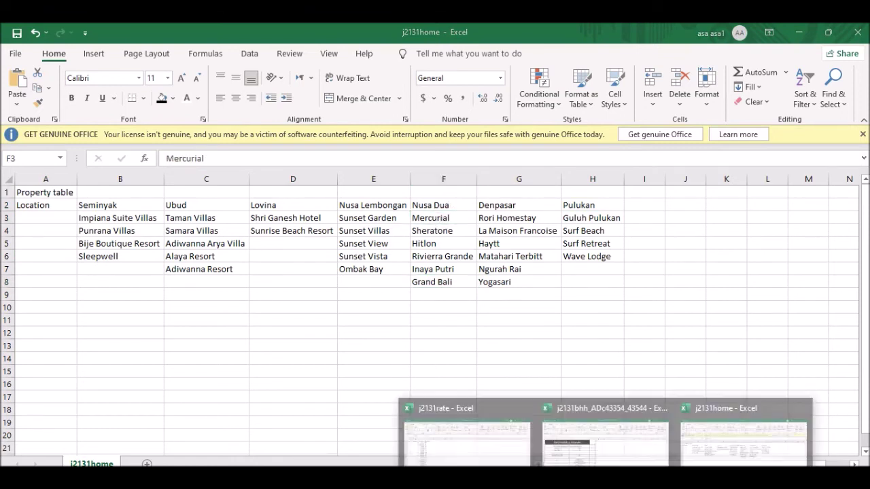
click(582, 418)
Step: Enter Nusa dua as the location in B4 and check B10's lookup formula
click(279, 224)
text(Nusa dua)
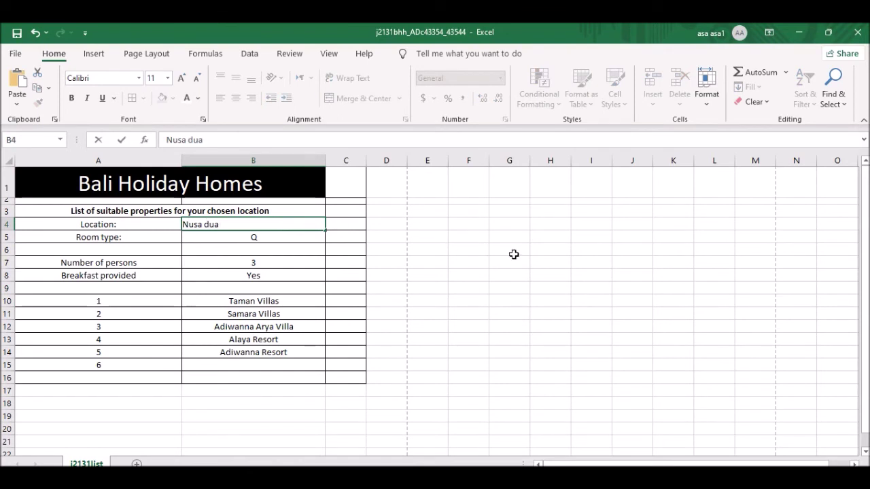
click(508, 263)
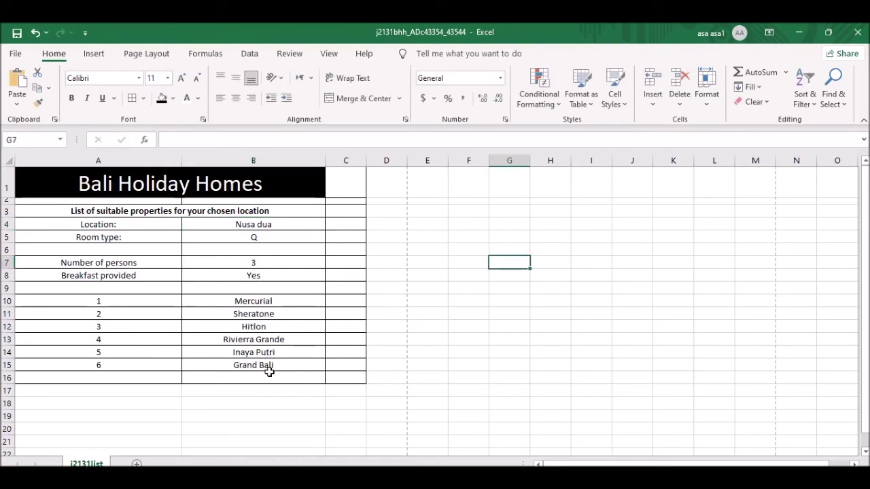
click(272, 302)
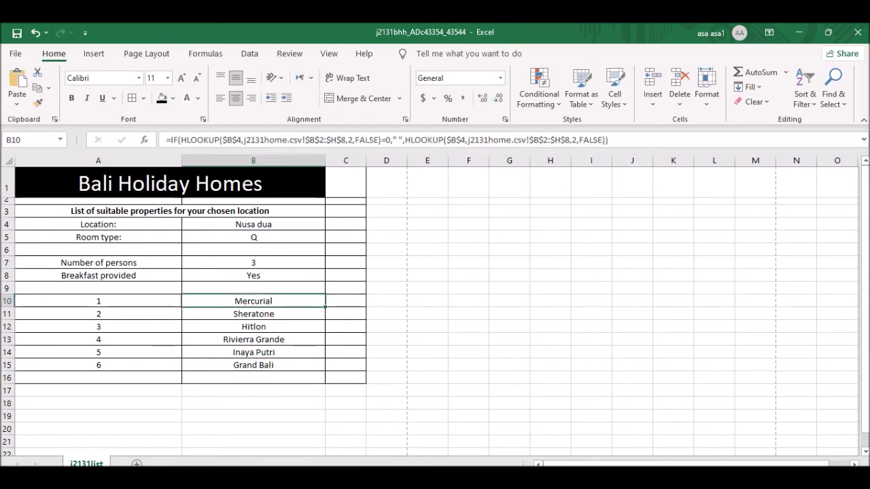
click(542, 452)
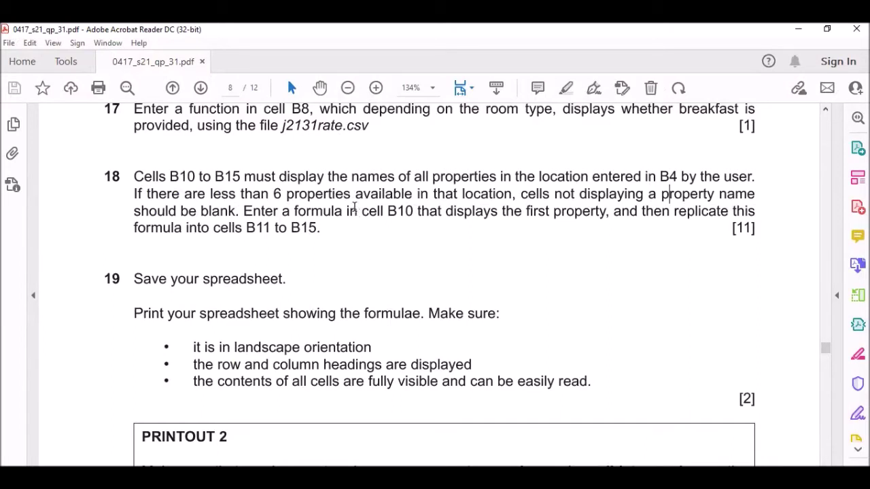
scroll(355, 208, down, 1)
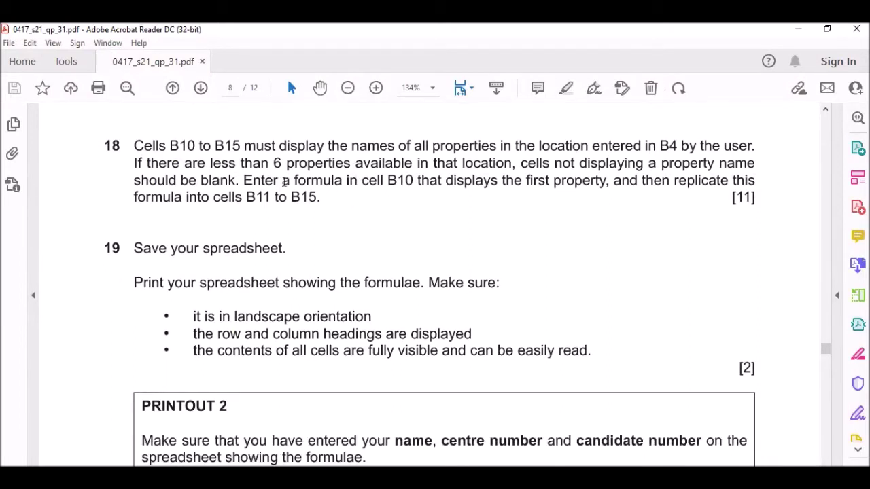
drag(733, 200, 759, 201)
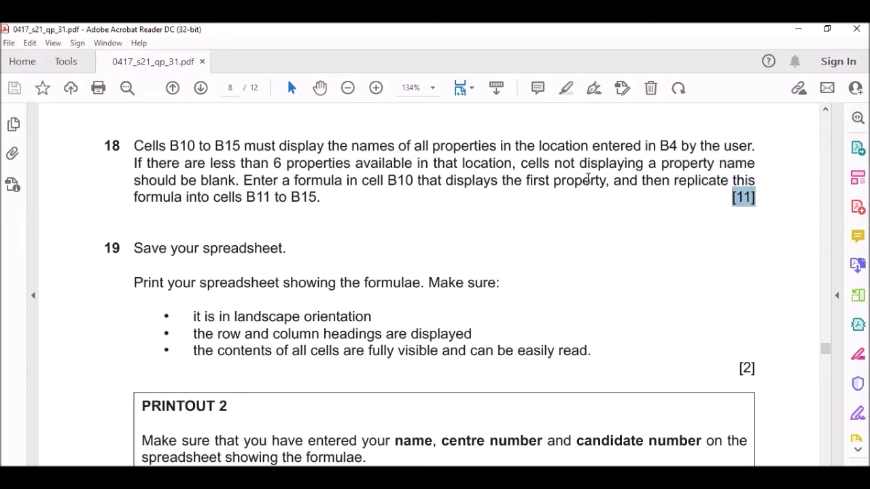
scroll(390, 240, up, 5)
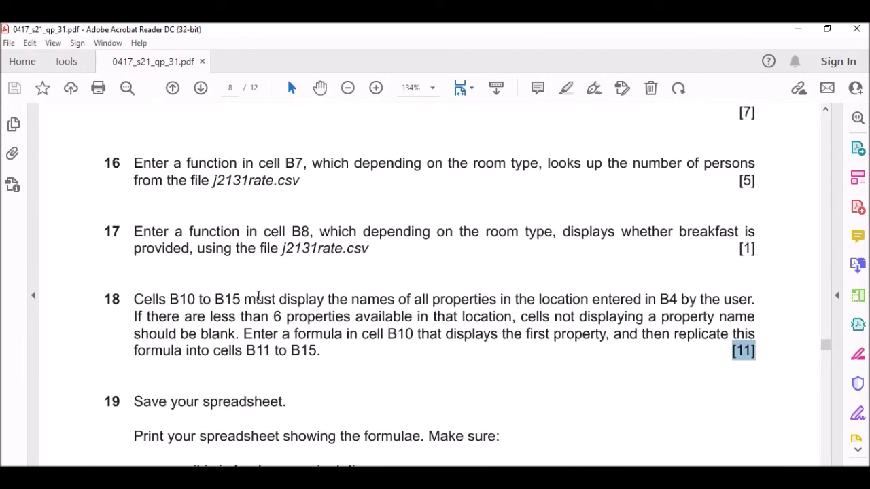
drag(136, 299, 357, 334)
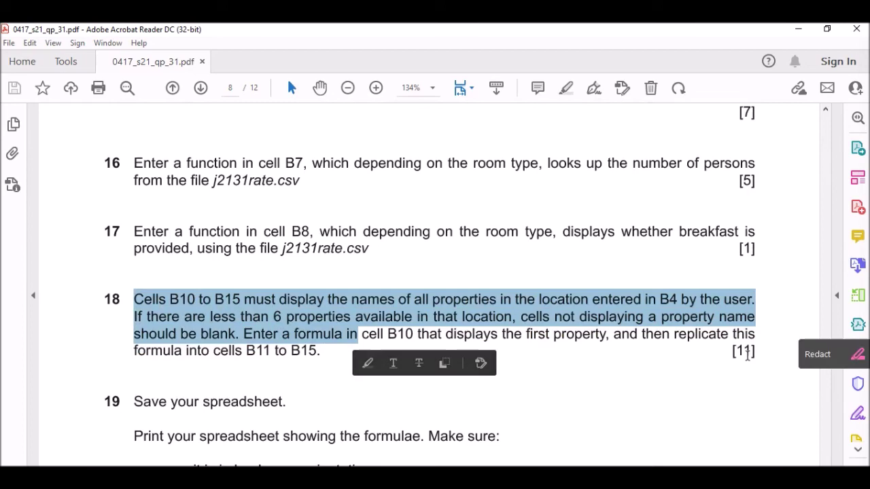
scroll(746, 352, up, 1)
scroll(746, 351, up, 1)
drag(738, 242, 762, 244)
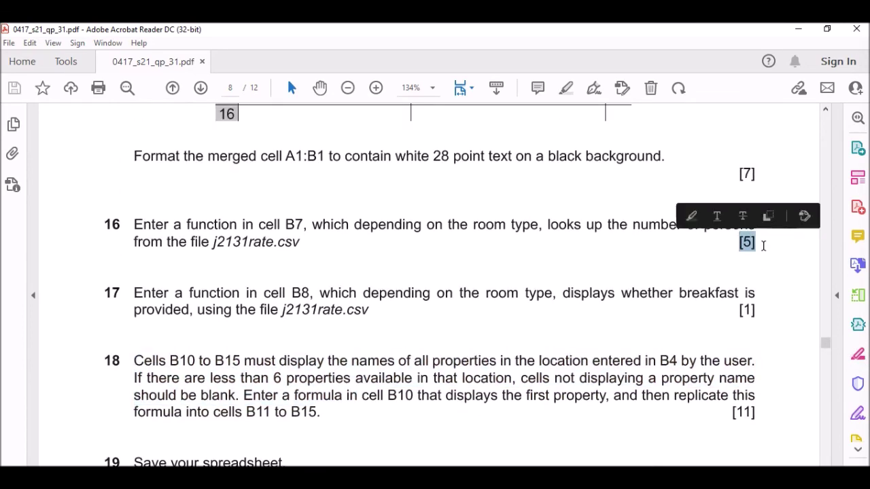
scroll(699, 370, up, 4)
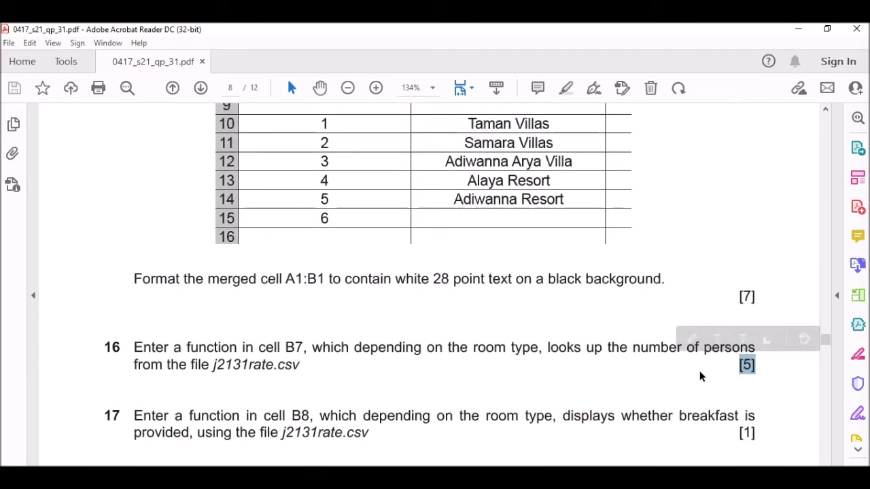
drag(739, 299, 761, 297)
scroll(513, 262, up, 7)
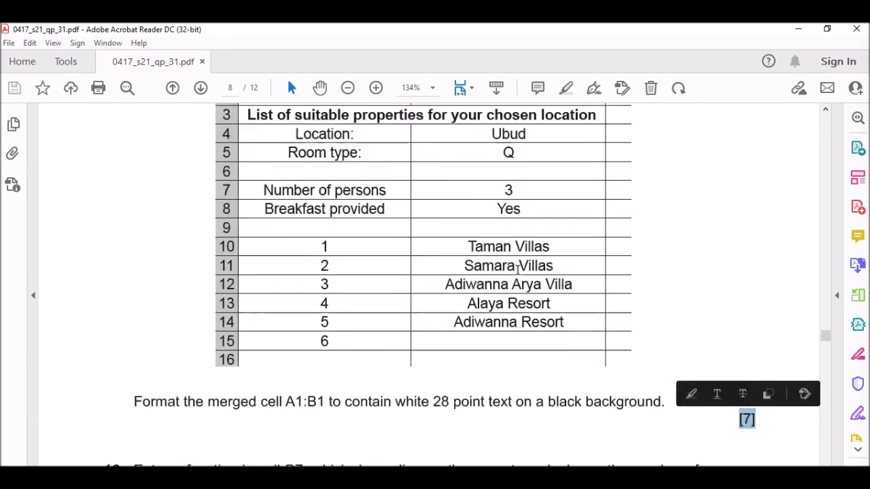
scroll(508, 246, down, 12)
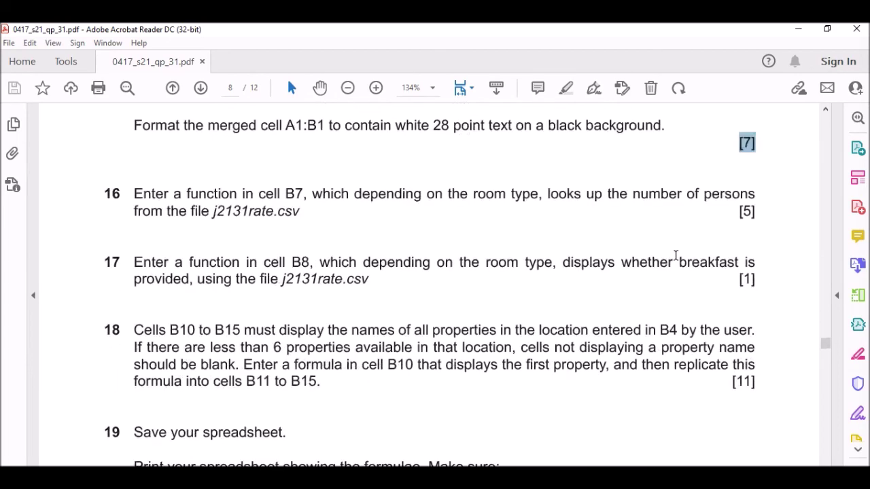
click(739, 208)
drag(737, 208, 756, 212)
drag(738, 279, 755, 278)
drag(745, 381, 782, 388)
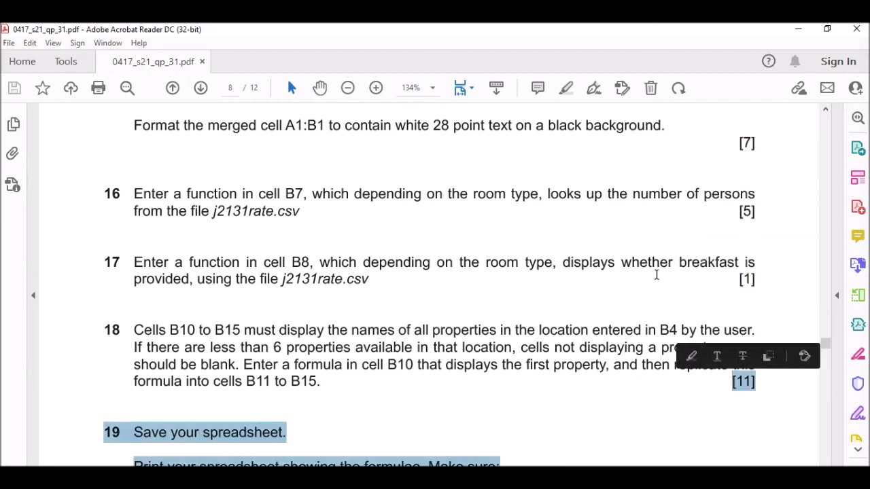
click(658, 270)
scroll(658, 270, down, 3)
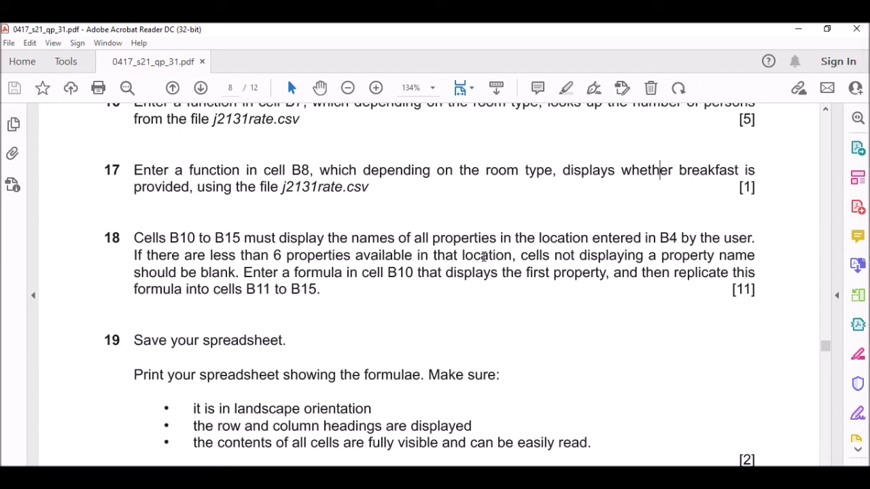
scroll(406, 260, down, 3)
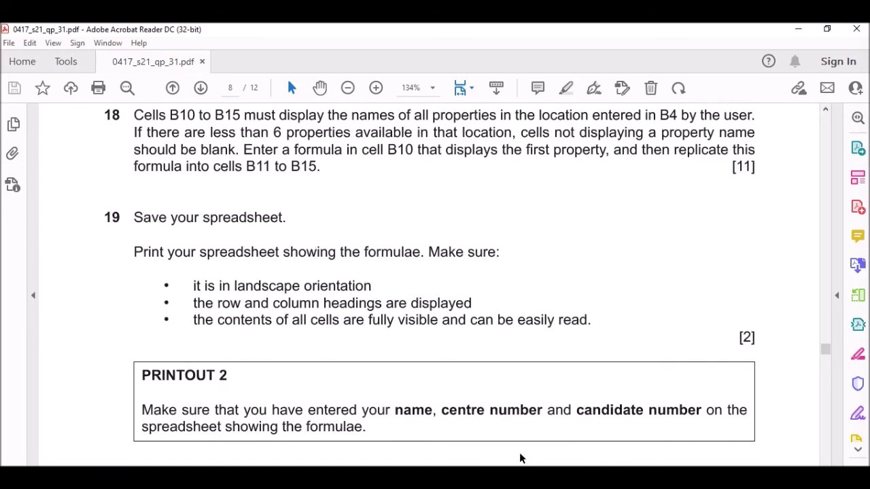
mouse_move(522, 461)
click(617, 458)
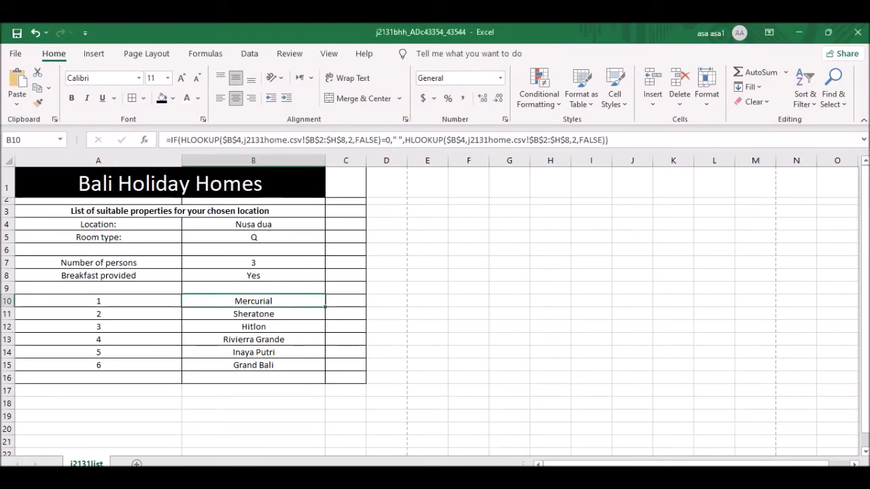
key(alt+Tab)
scroll(231, 258, down, 2)
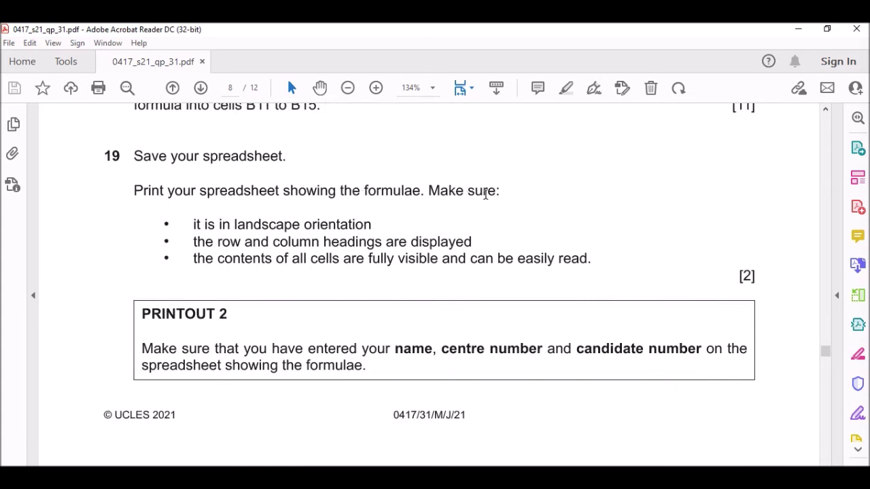
scroll(540, 278, down, 2)
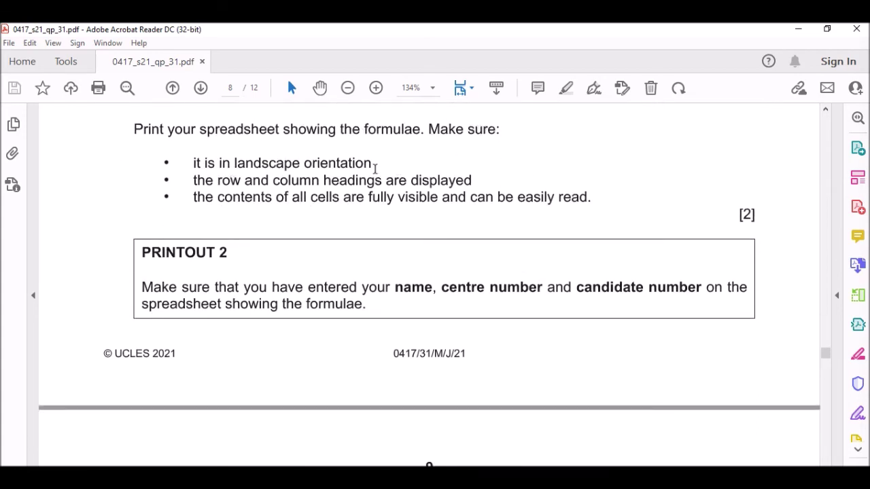
click(605, 479)
click(572, 453)
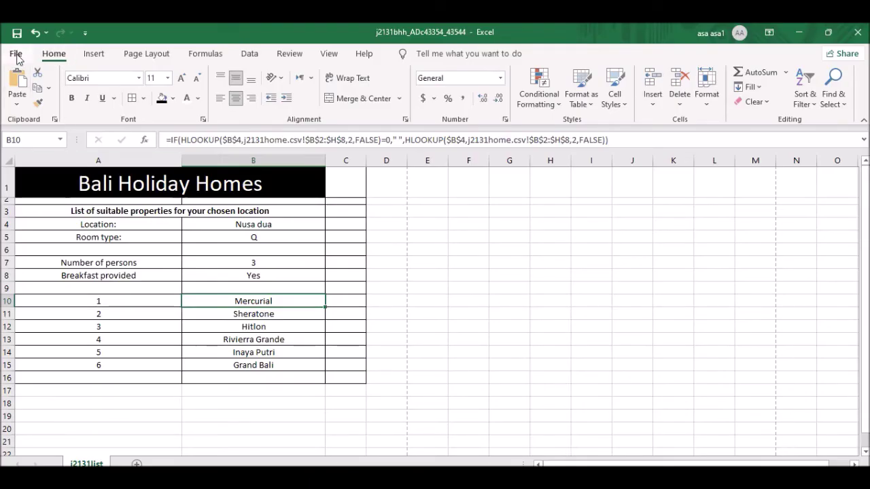
Step: Turn on Show Formulas and select B11 to inspect its IF(HLOOKUP) formula
click(218, 55)
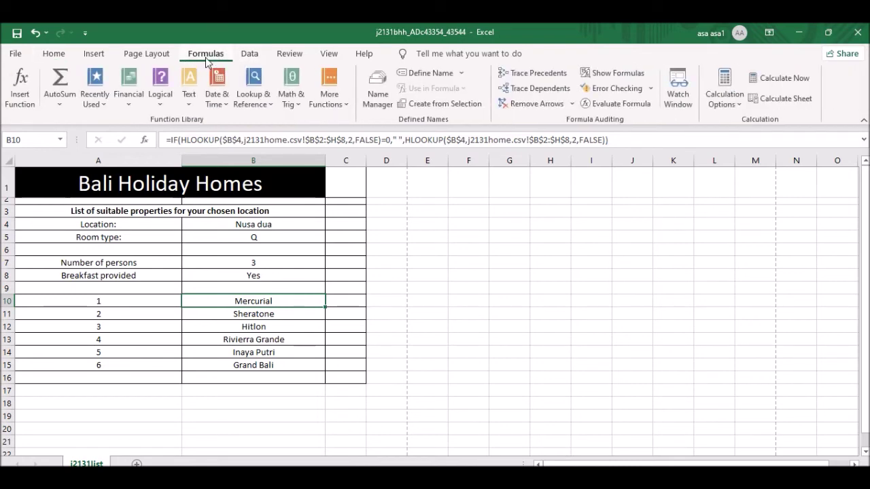
click(615, 72)
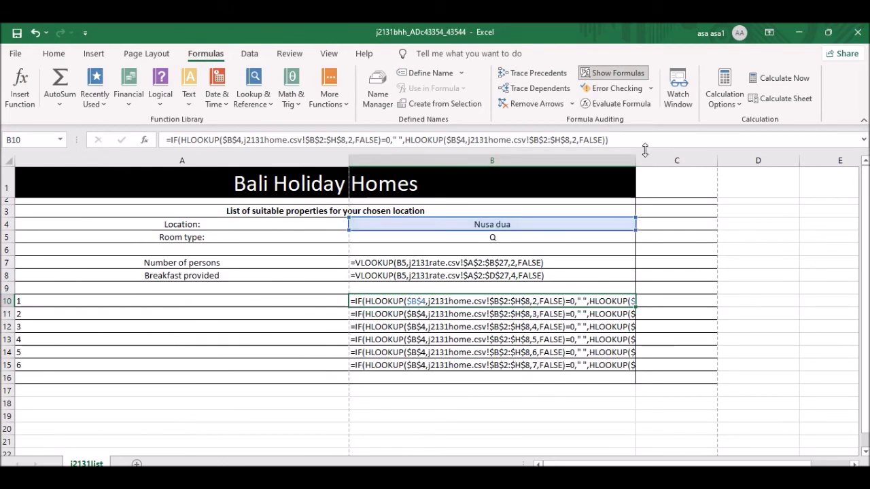
click(377, 314)
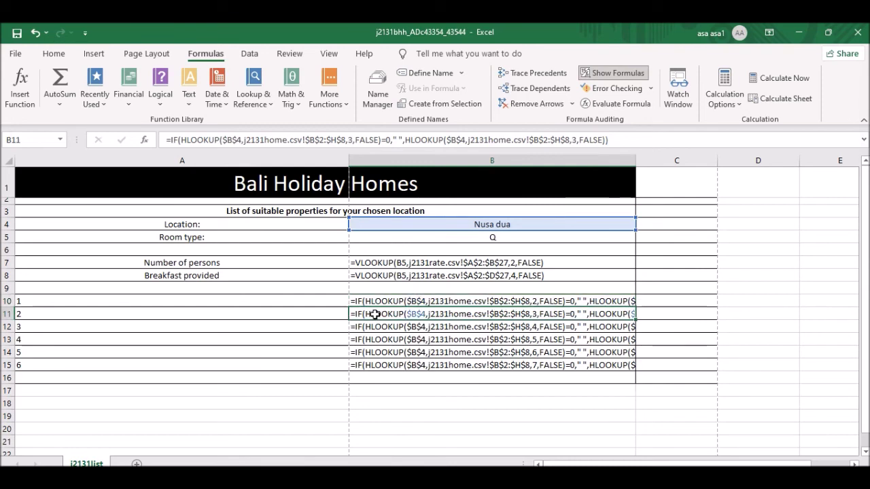
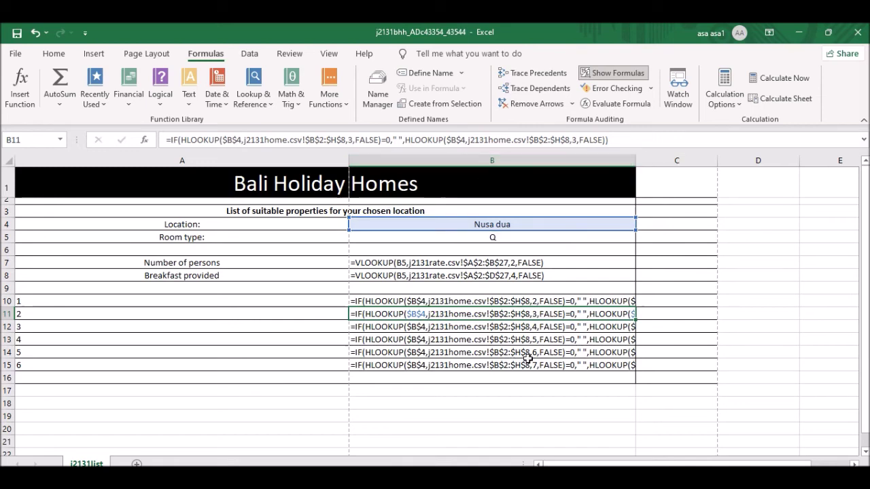
Step: Autofit column B so the full IF/HLOOKUP formulas show, then preview the sheet for printing
click(591, 301)
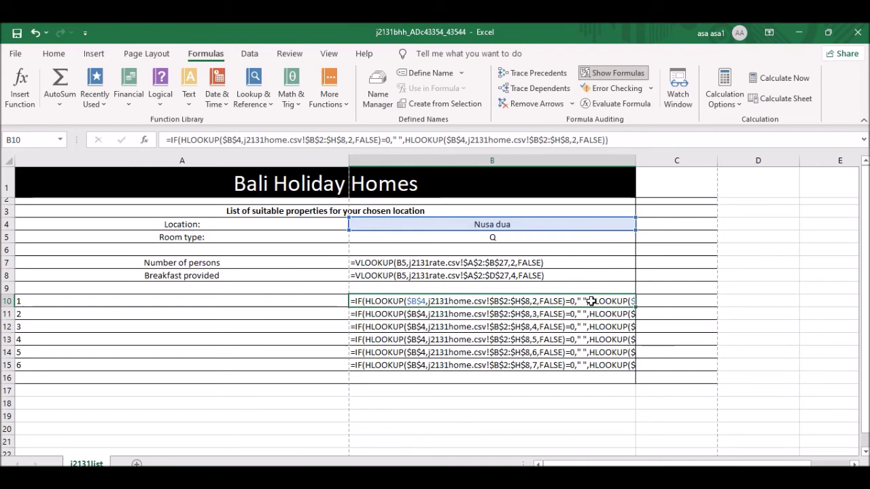
double_click(634, 157)
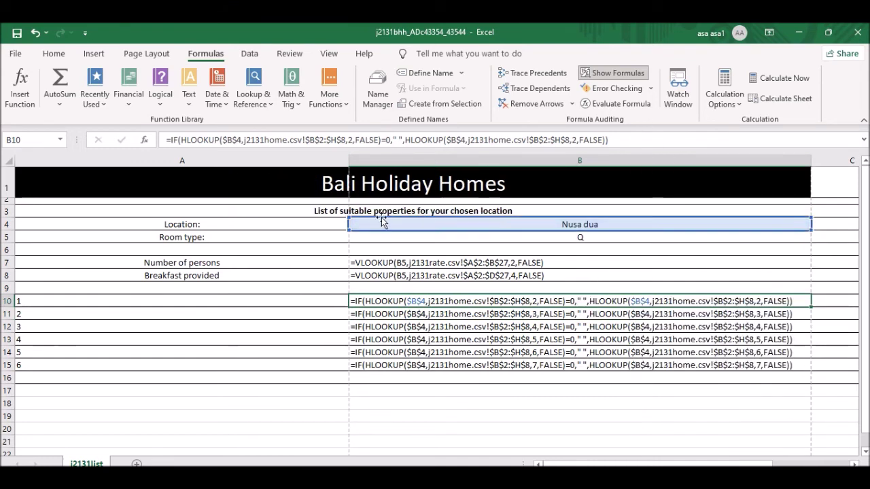
key(ctrl+p)
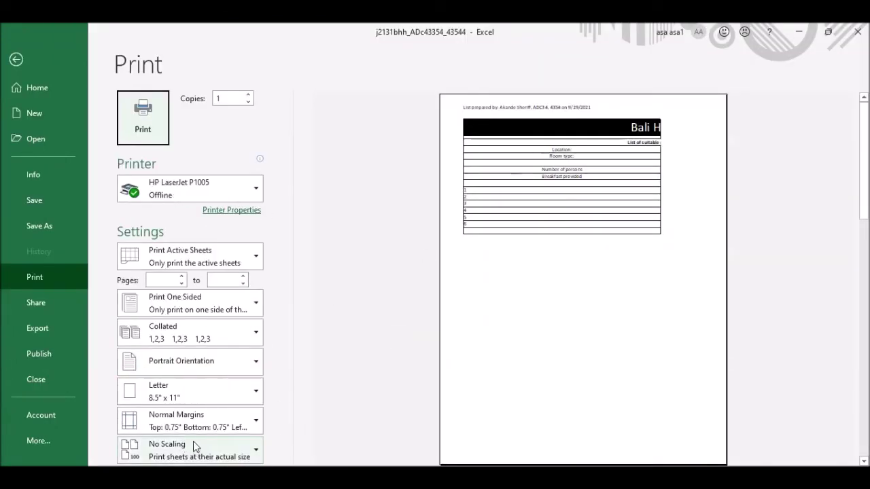
Step: Set the formulas printout to Landscape with Fit Sheet on One Page, then check the exam PDF
click(197, 365)
click(200, 417)
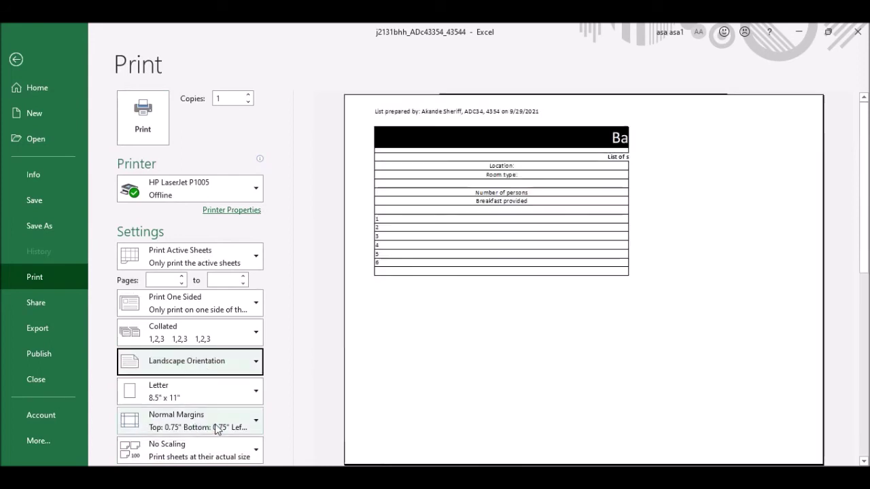
click(179, 453)
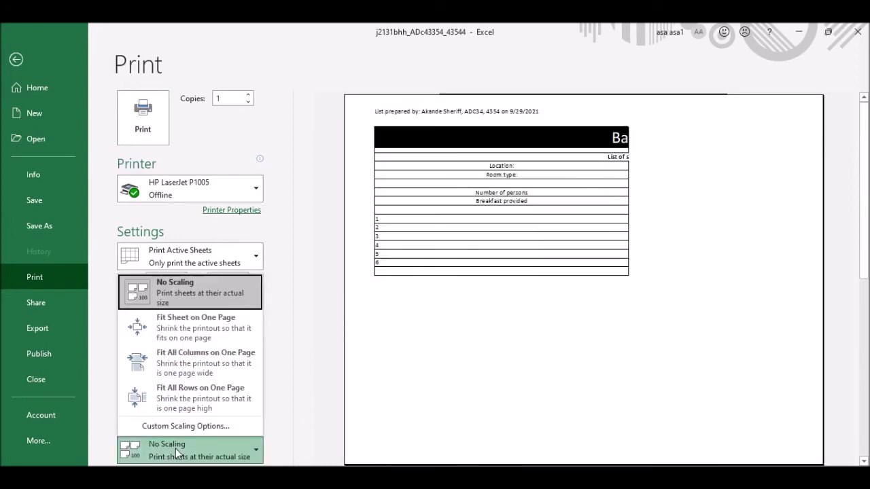
click(178, 329)
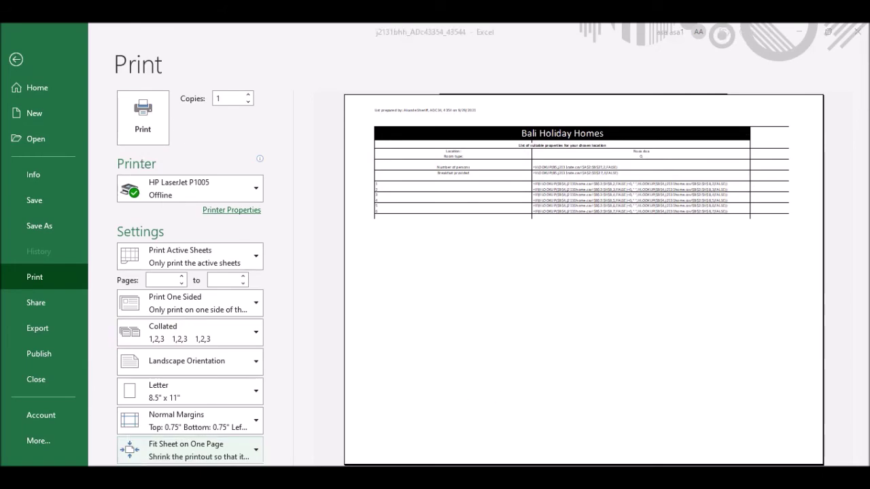
key(alt+Tab)
scroll(277, 215, down, 1)
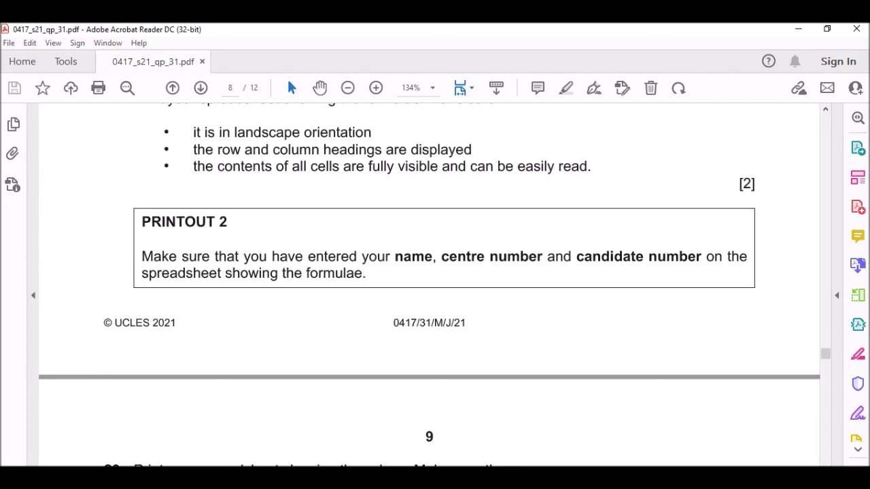
Step: Bring Excel's print view back and open the scaling choices
mouse_move(605, 476)
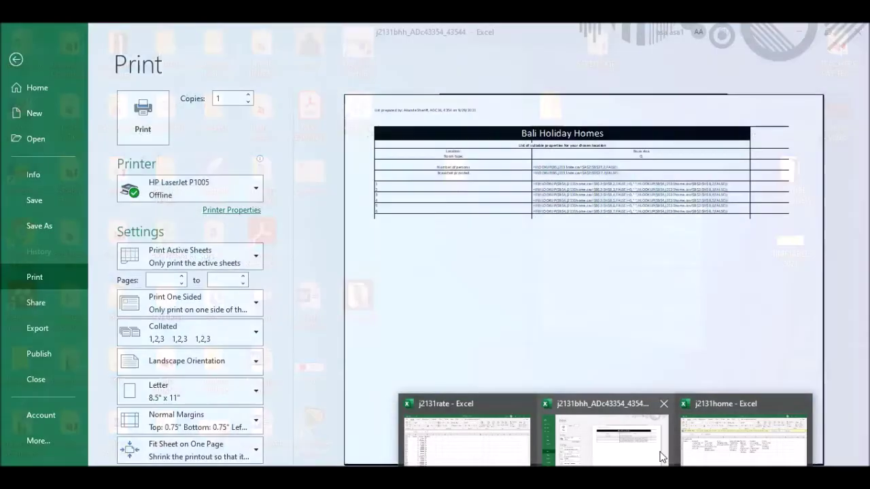
click(662, 457)
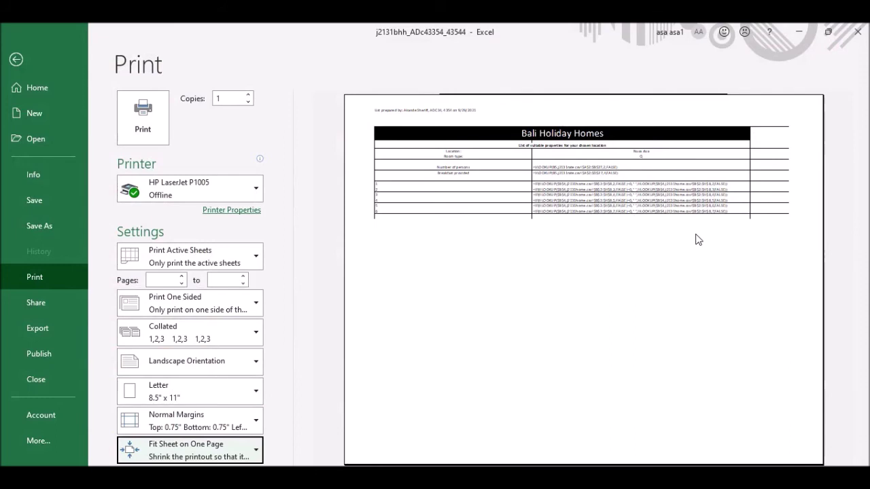
click(183, 447)
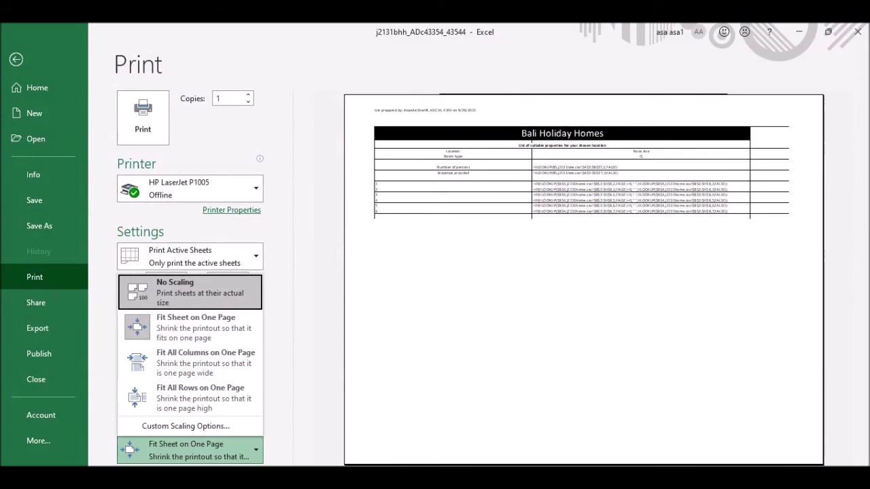
Step: Select the bullet 'the row and column headings are displayed' in the exam PDF
key(alt+Tab)
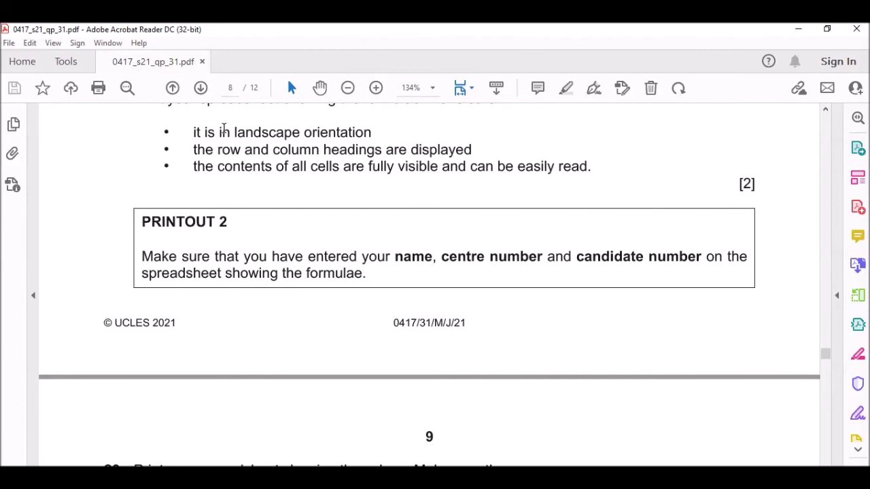
drag(193, 150, 425, 147)
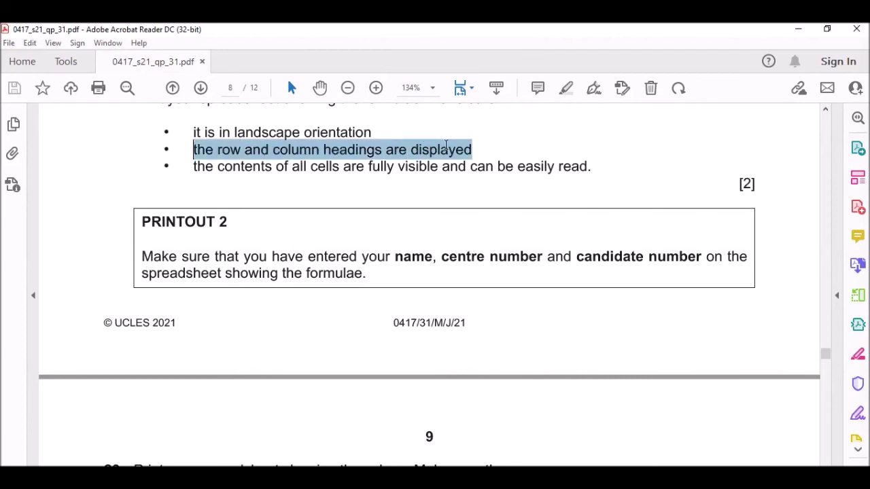
drag(479, 140, 475, 143)
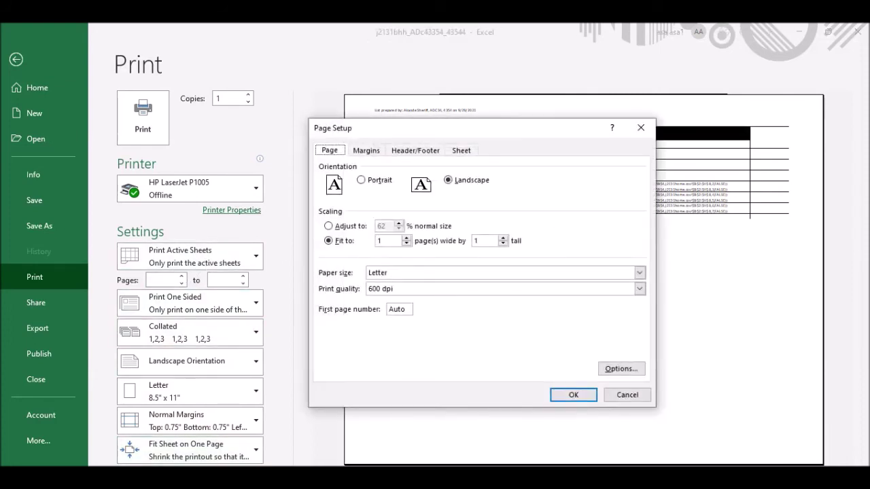
Step: Tick Row and column headings on the Page Setup Sheet tab and apply it
click(464, 153)
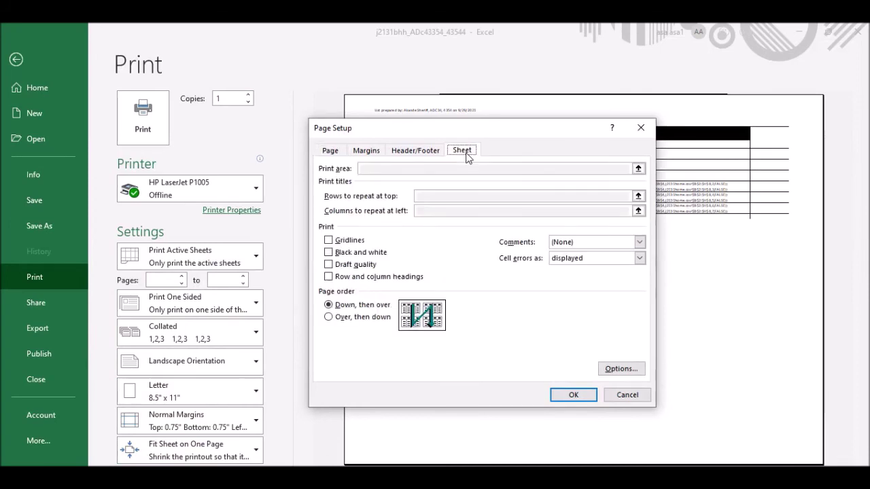
click(328, 277)
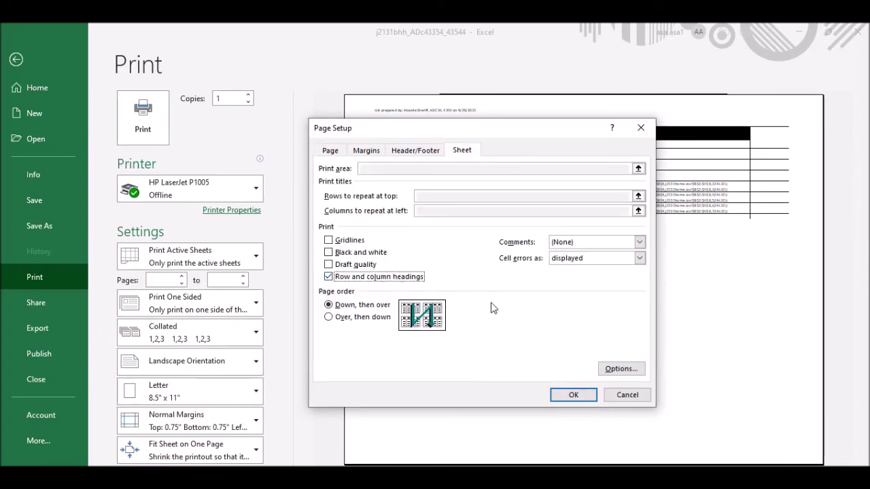
click(573, 395)
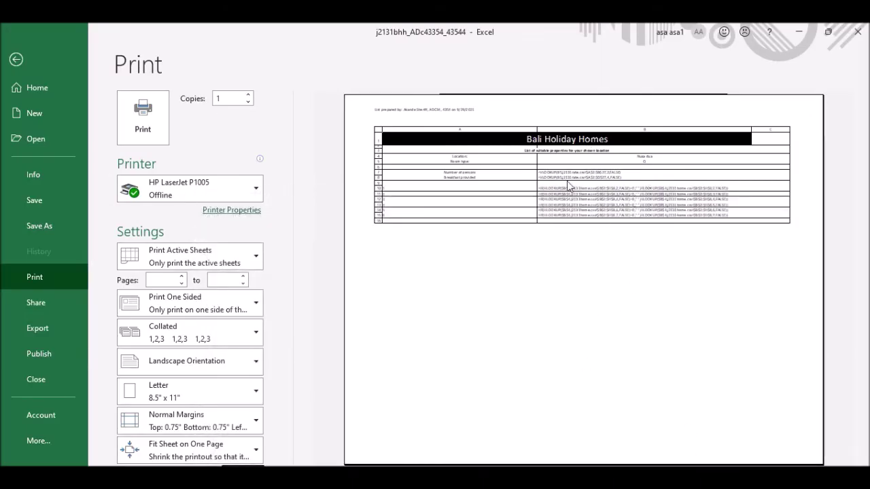
Step: Compare Fit All Columns and Fit All Rows on One Page, then revert to Fit Sheet on One Page
click(212, 453)
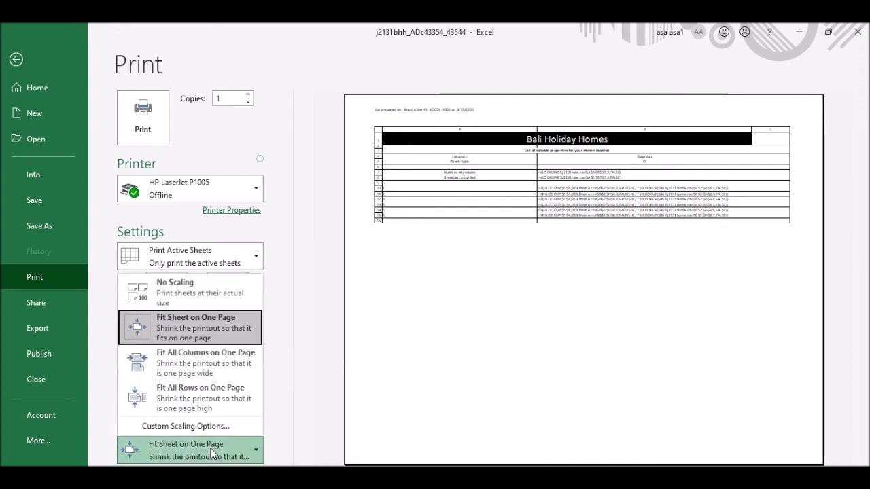
click(219, 360)
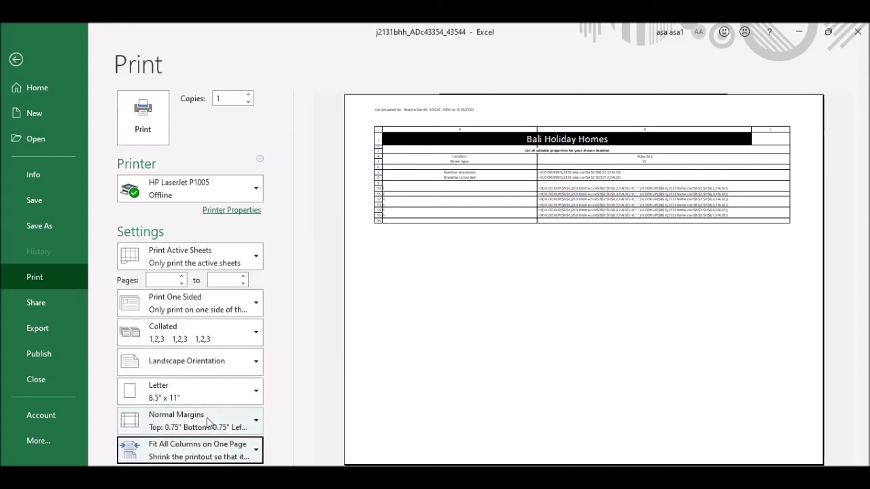
click(203, 450)
click(220, 394)
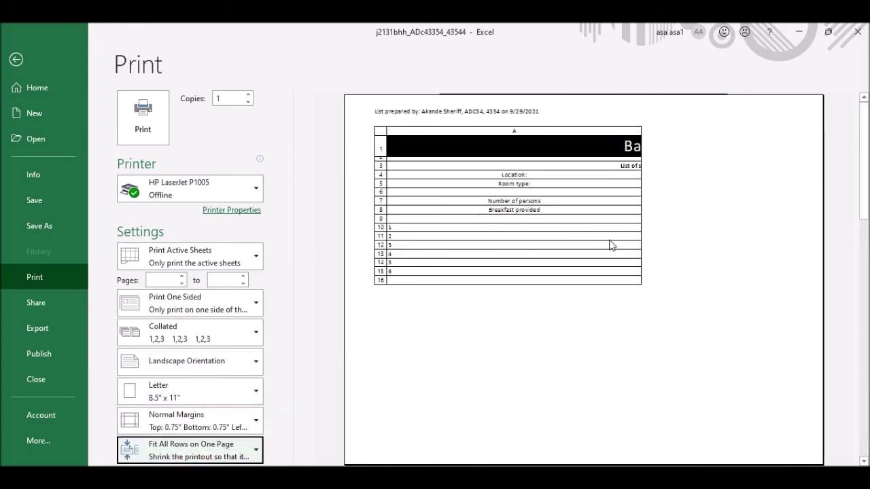
scroll(583, 279, down, 1)
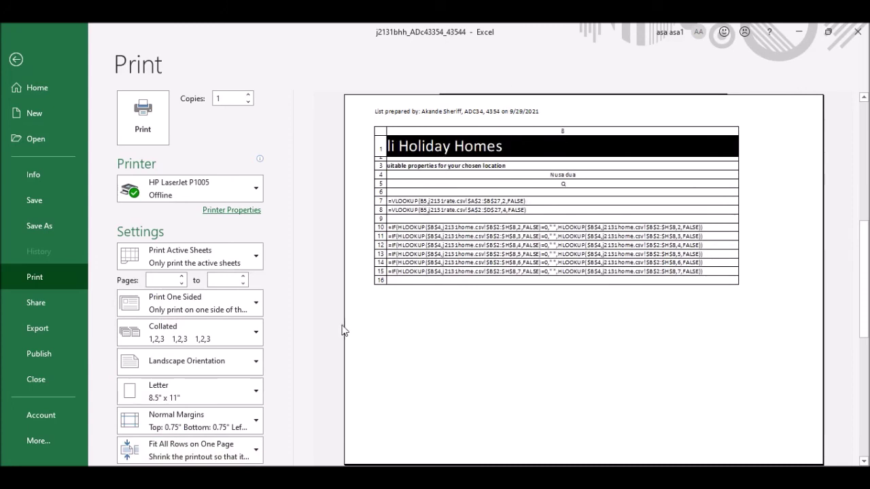
click(173, 459)
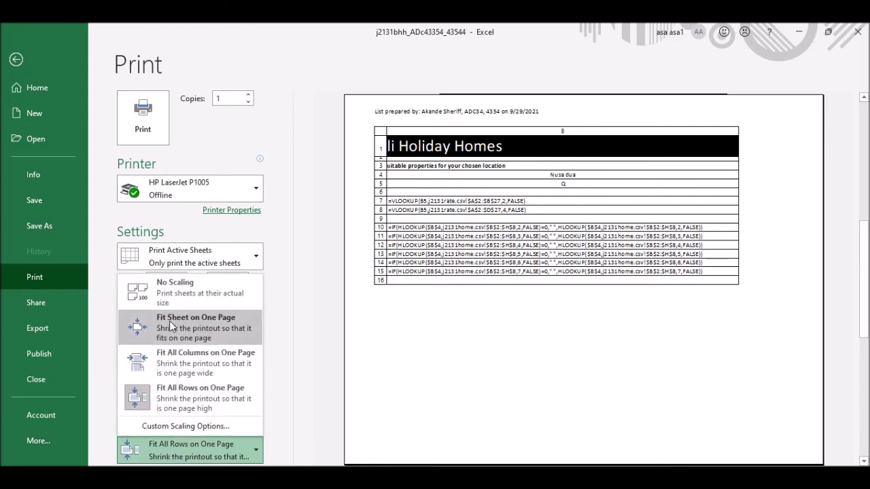
click(202, 327)
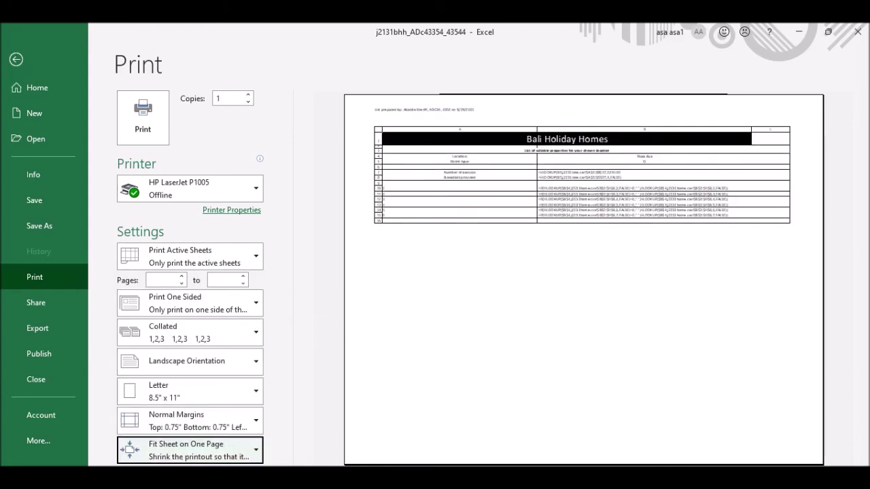
key(alt+Tab)
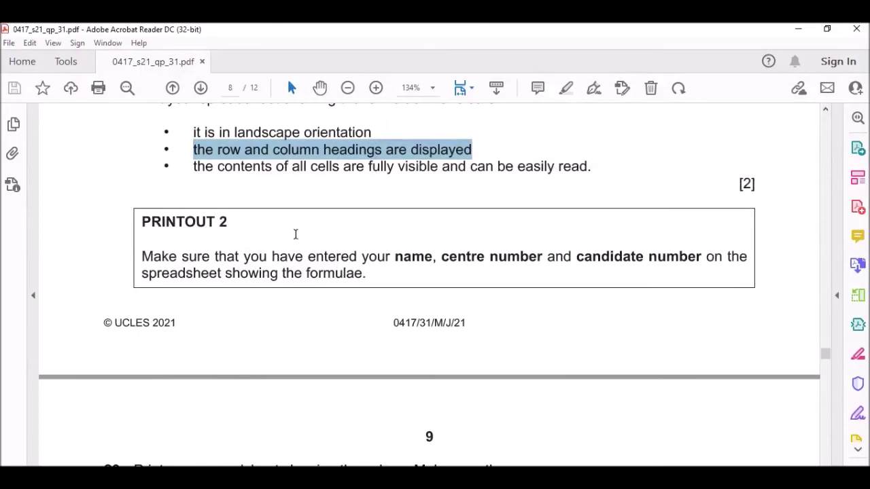
Step: Read question 20's values-printout requirements in the PDF, then return to the Excel worksheet
scroll(295, 234, down, 2)
scroll(691, 218, down, 7)
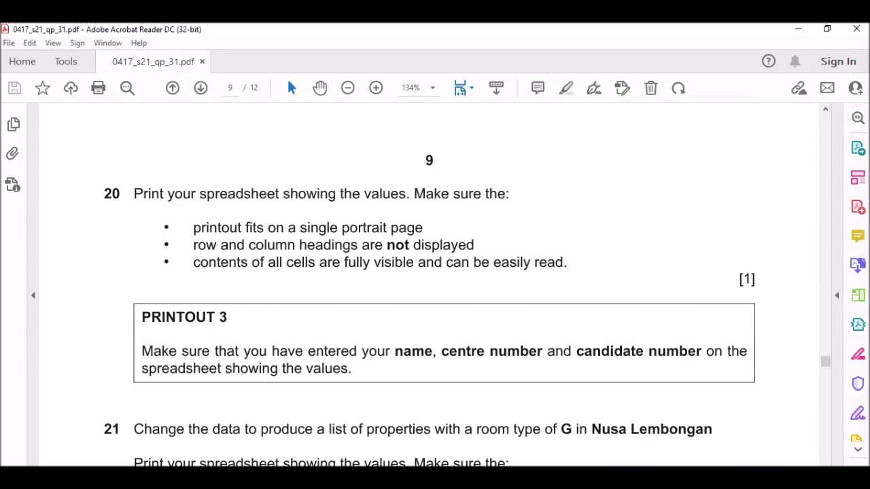
click(632, 445)
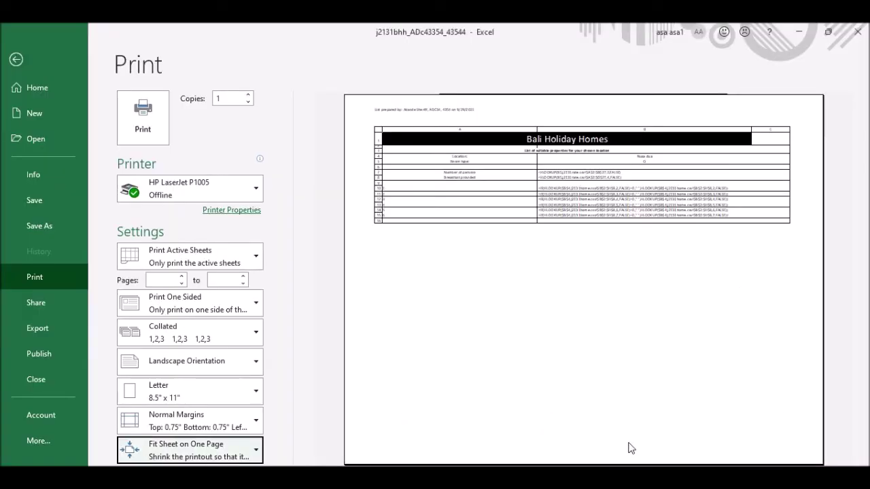
click(16, 59)
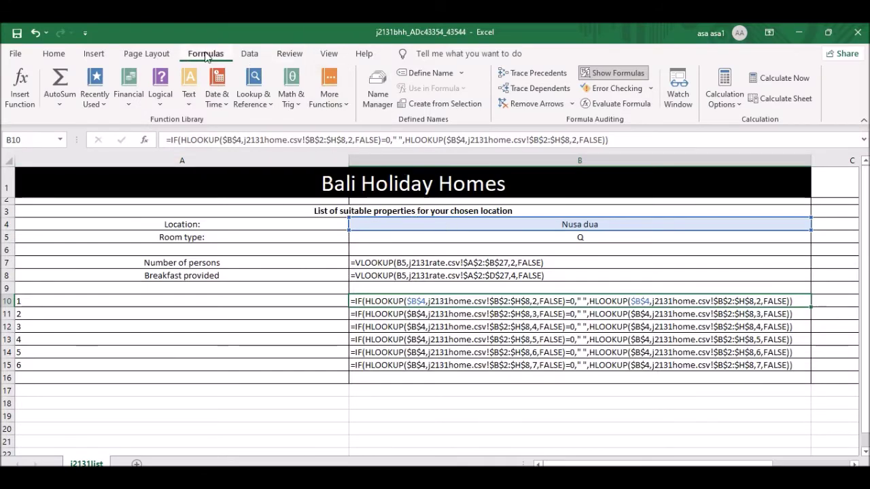
Step: Turn off Show Formulas and change the location in B4 from Nusa dua to Ubud
click(613, 73)
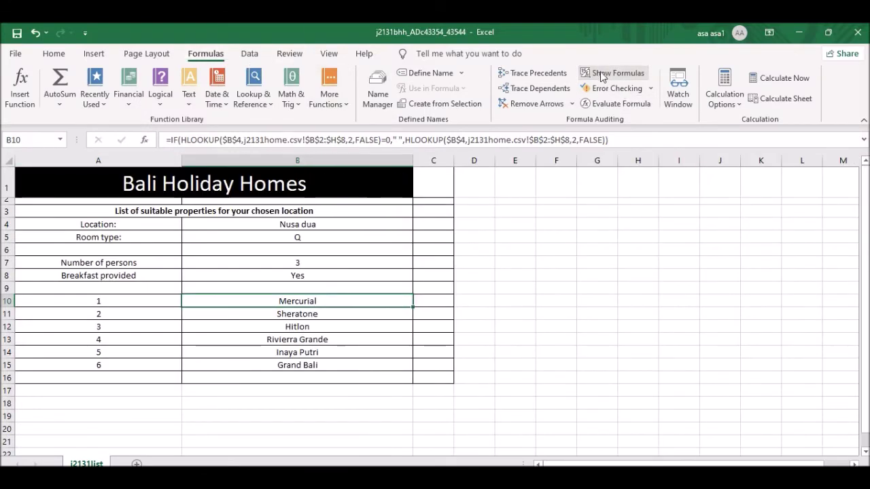
click(501, 300)
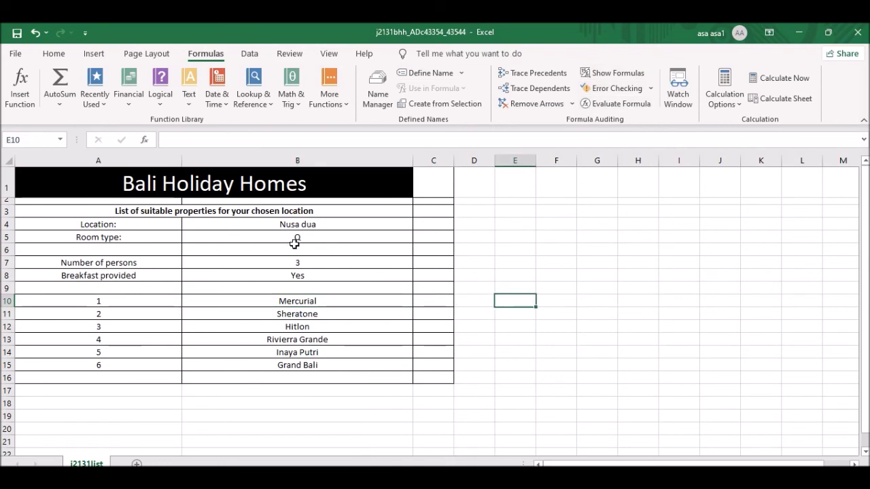
click(322, 224)
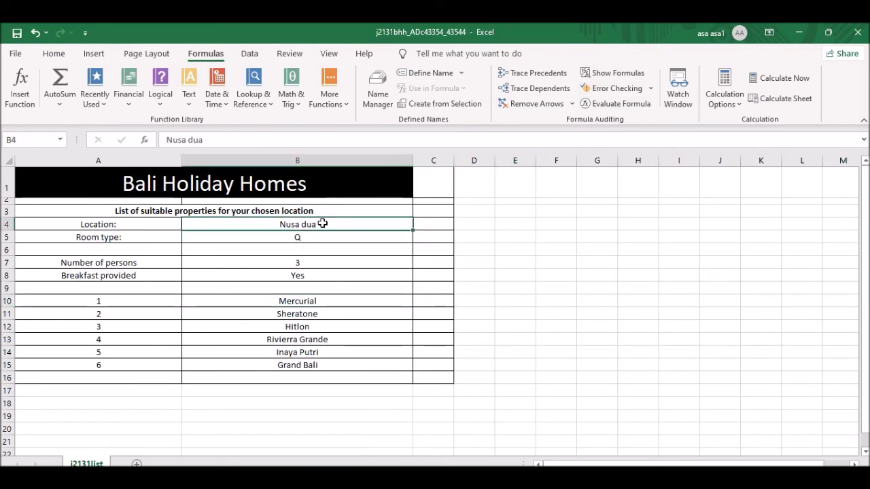
text(Ub)
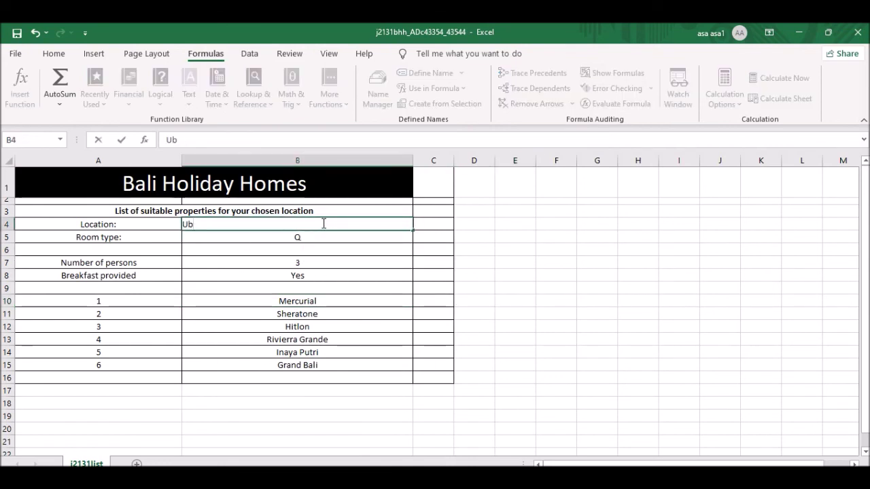
text(ud)
click(528, 274)
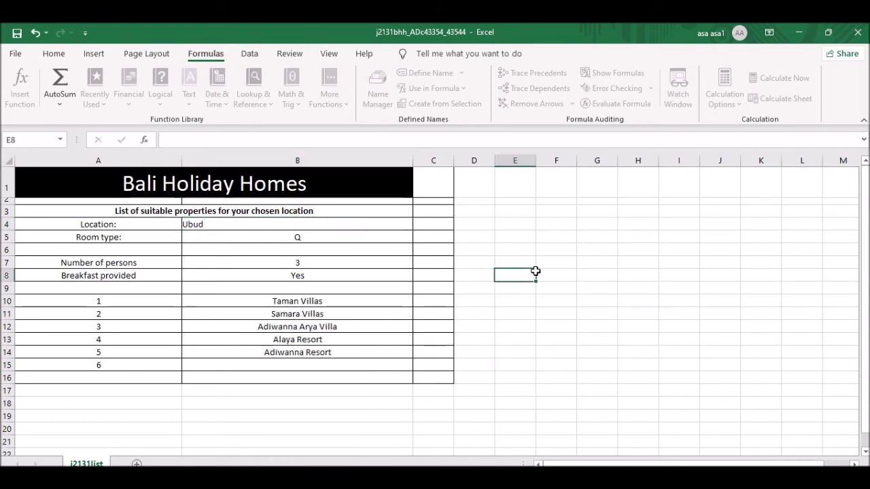
click(307, 237)
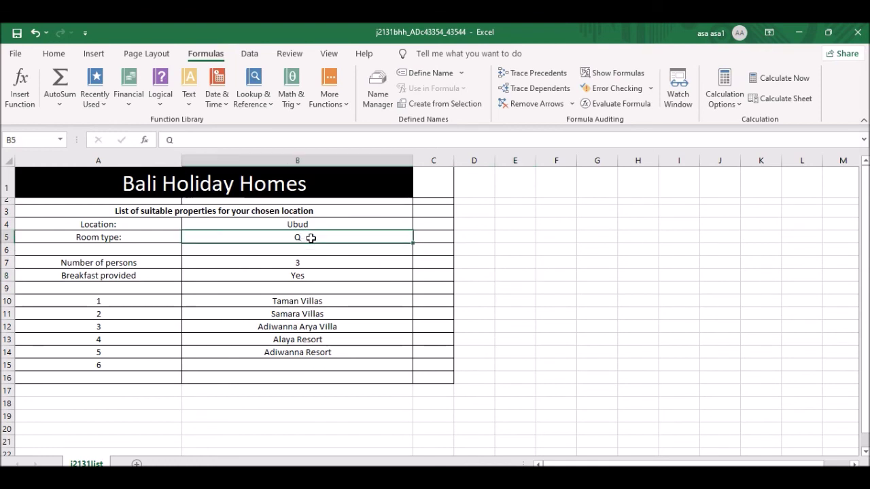
click(518, 338)
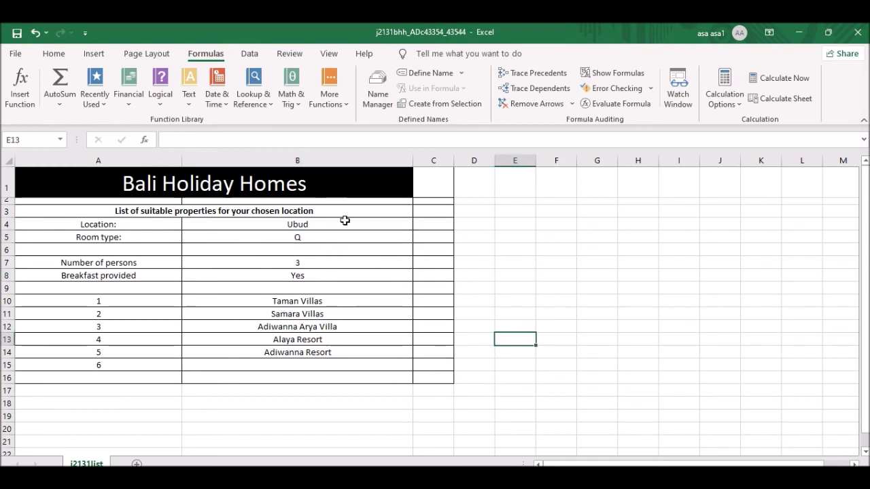
key(alt+Tab)
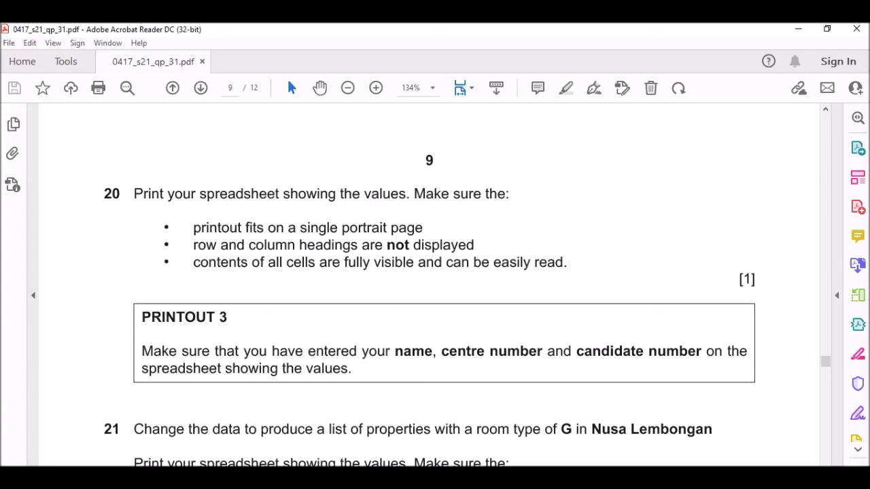
scroll(405, 329, down, 3)
scroll(253, 225, up, 3)
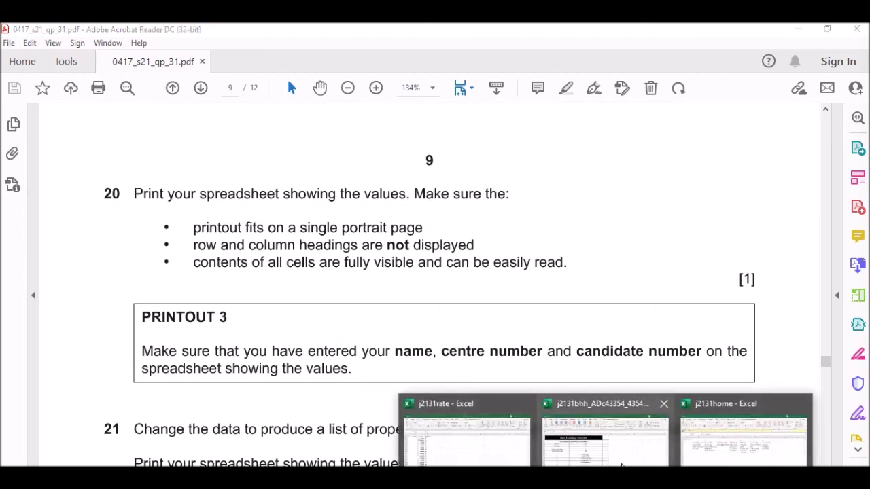
click(597, 435)
Step: Set the values printout to Portrait orientation in Print settings
key(ctrl+p)
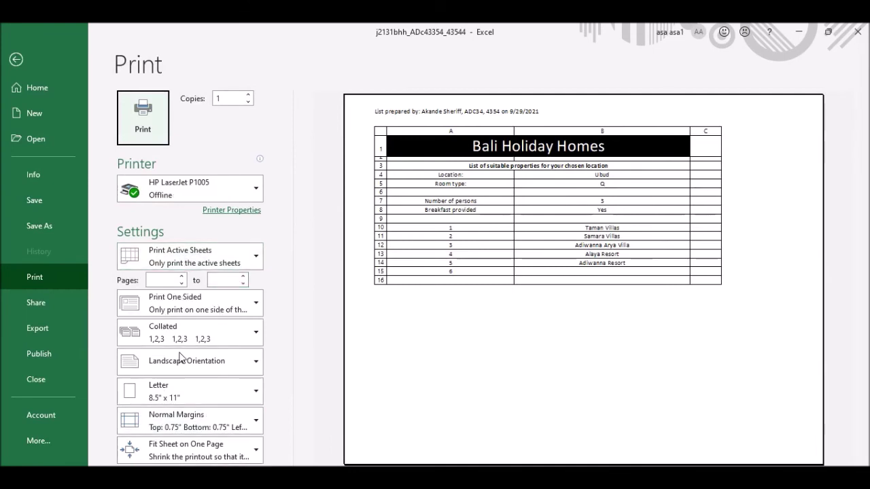
click(192, 368)
click(188, 393)
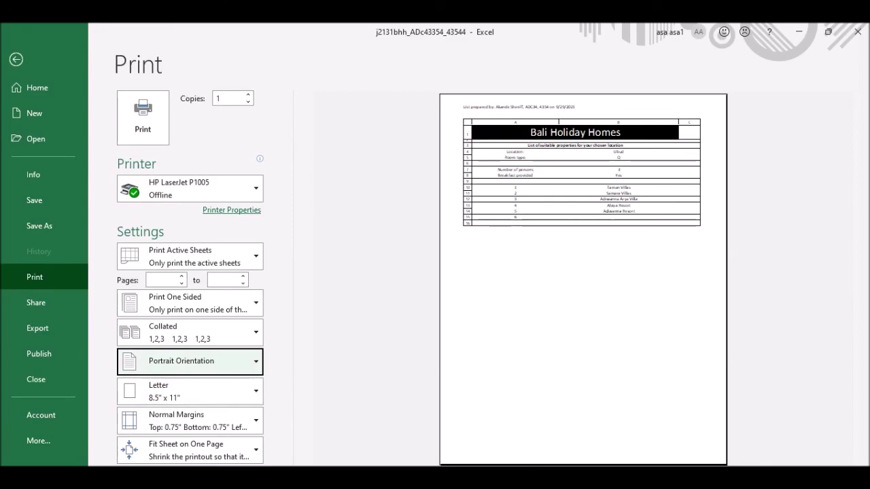
key(alt+Tab)
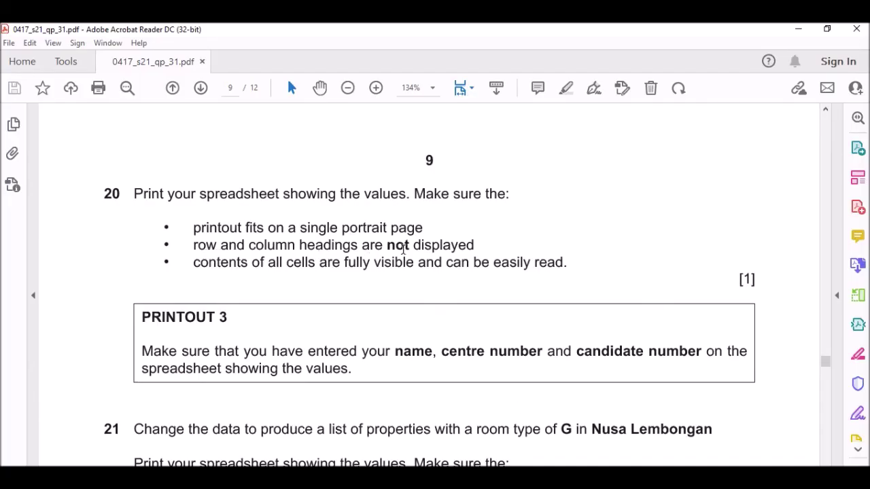
key(alt+Tab)
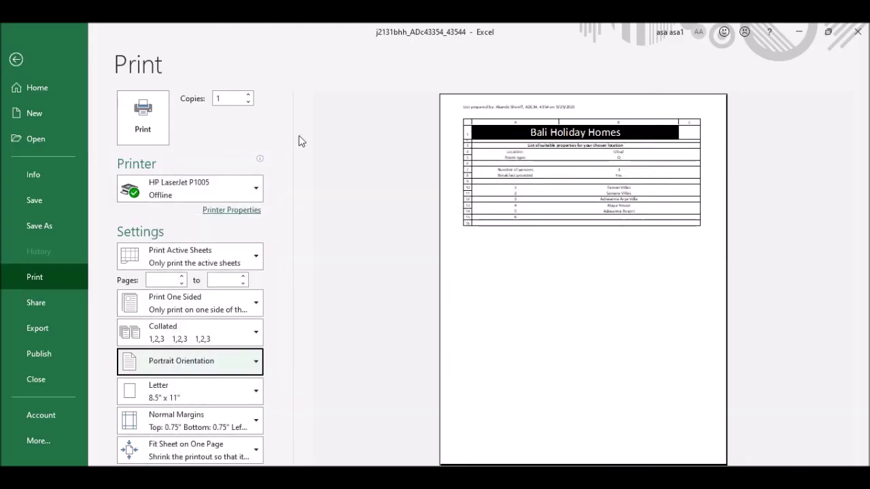
Step: Untick Row and column headings in Page Setup, then recheck the exam PDF
click(143, 475)
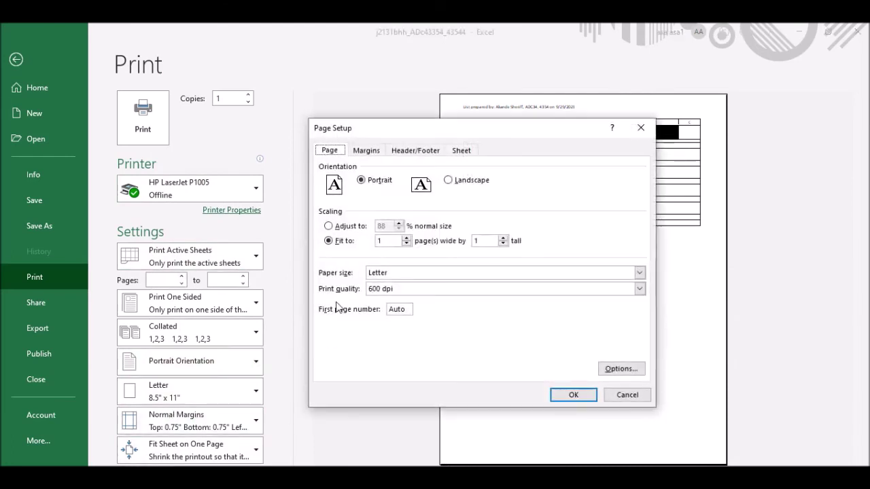
click(462, 150)
click(329, 277)
click(574, 395)
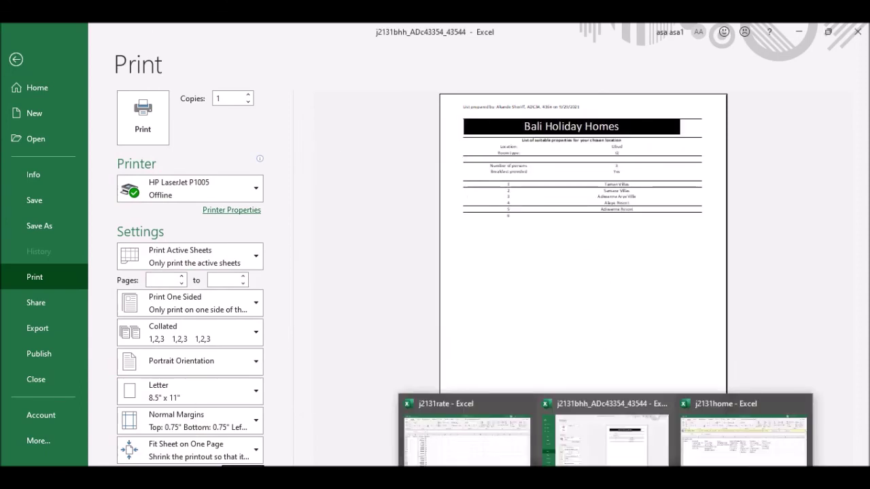
key(alt+Tab)
scroll(242, 301, down, 2)
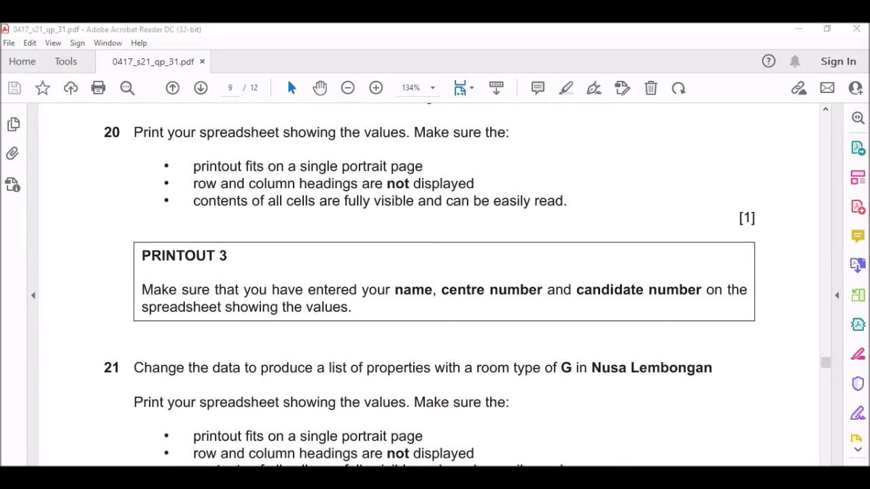
Step: Scroll the exam PDF to question 21, then return to Excel's portrait print preview
key(alt+Tab)
key(alt+Tab)
scroll(363, 268, down, 3)
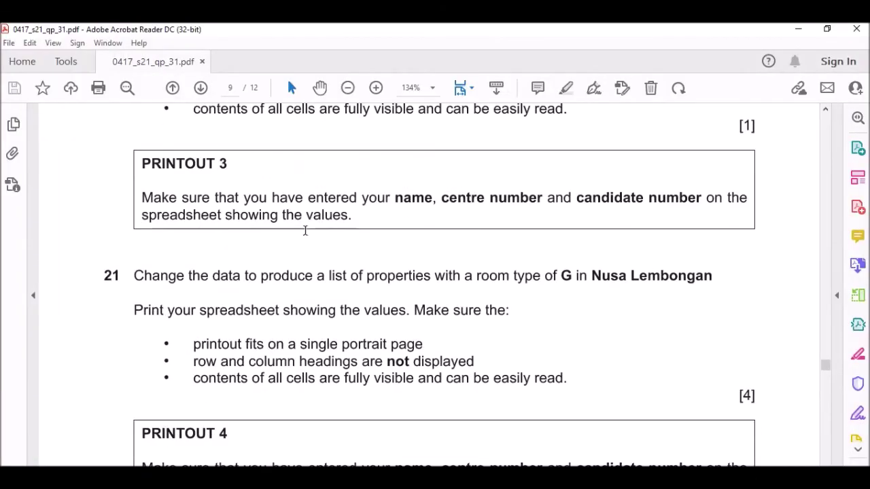
scroll(450, 277, down, 2)
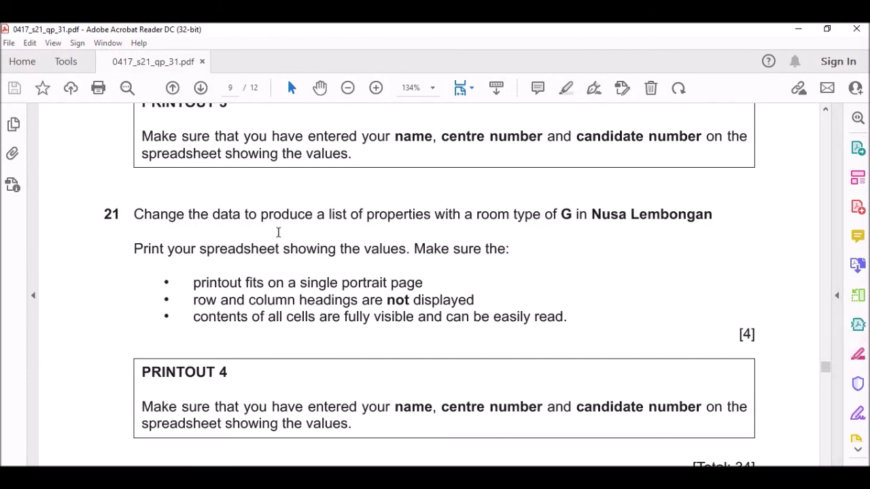
scroll(174, 230, down, 1)
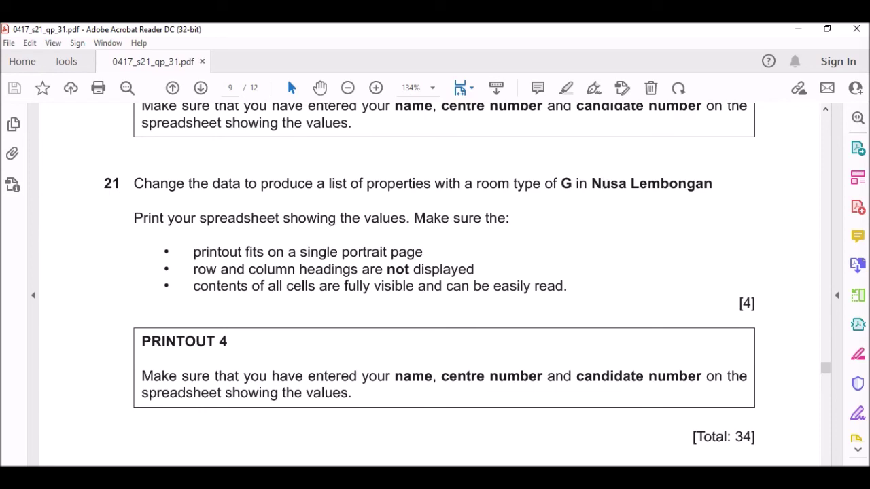
click(612, 449)
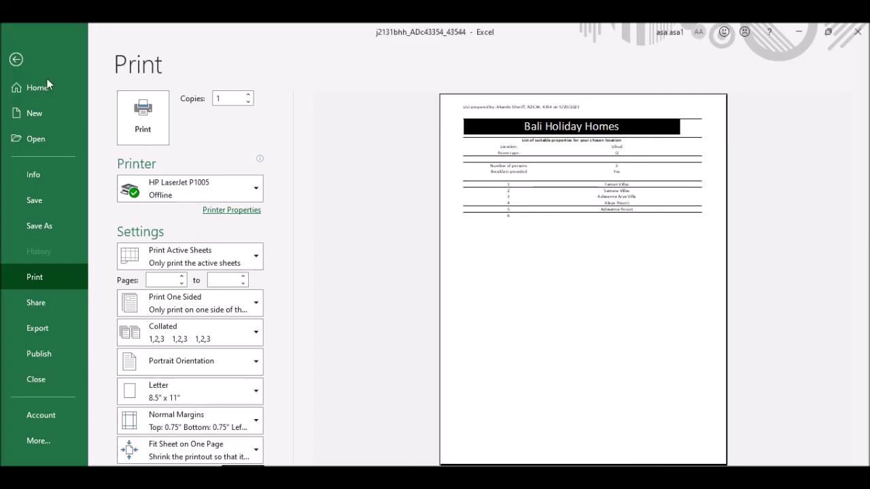
Step: Leave the print preview and set the room type in B5 to G
click(17, 59)
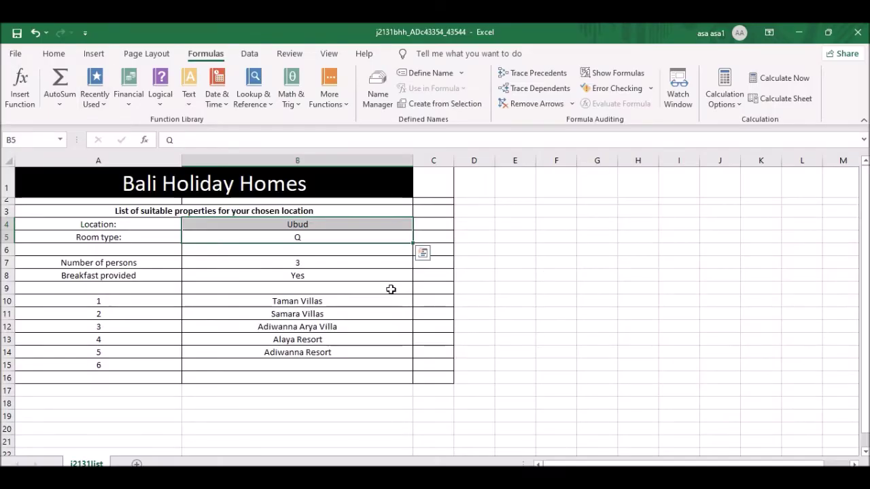
click(313, 237)
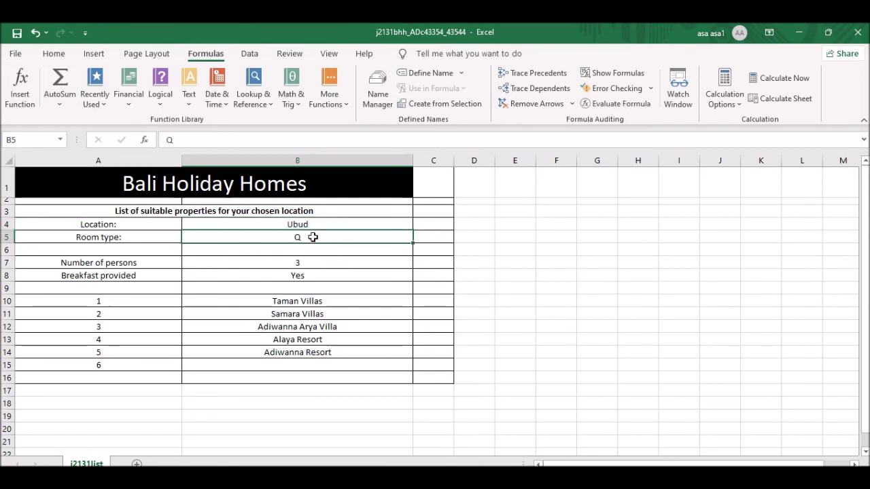
text(G)
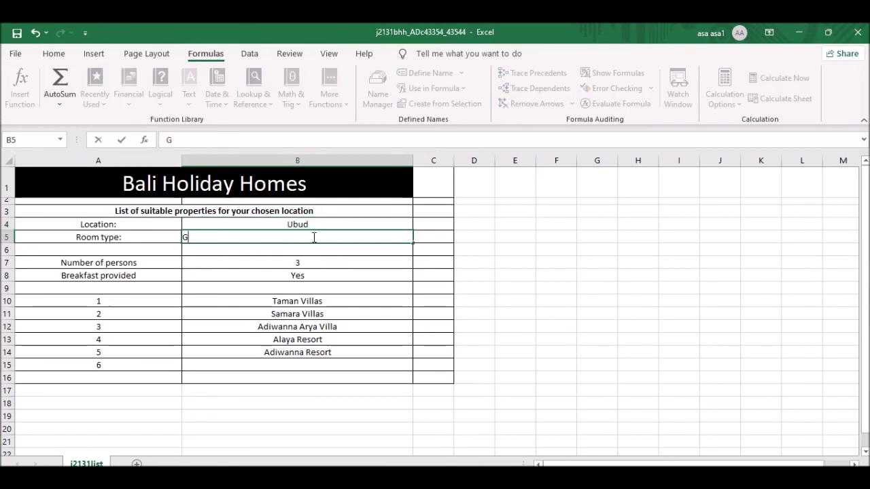
click(506, 245)
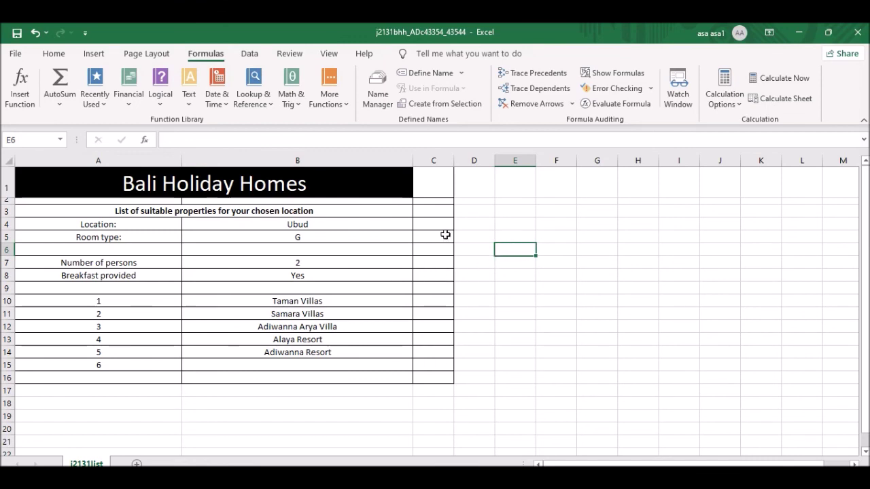
Step: Try turning on Filter from Home > Sort & Filter and dismiss the error message
click(53, 54)
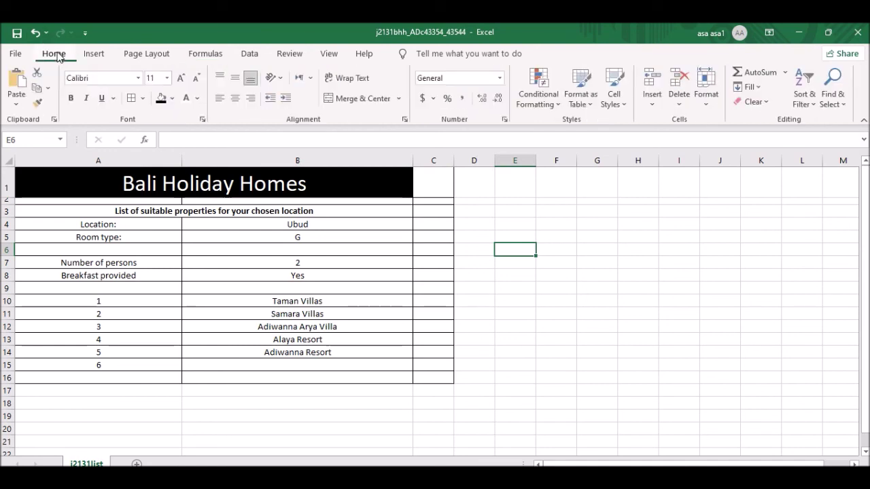
click(804, 100)
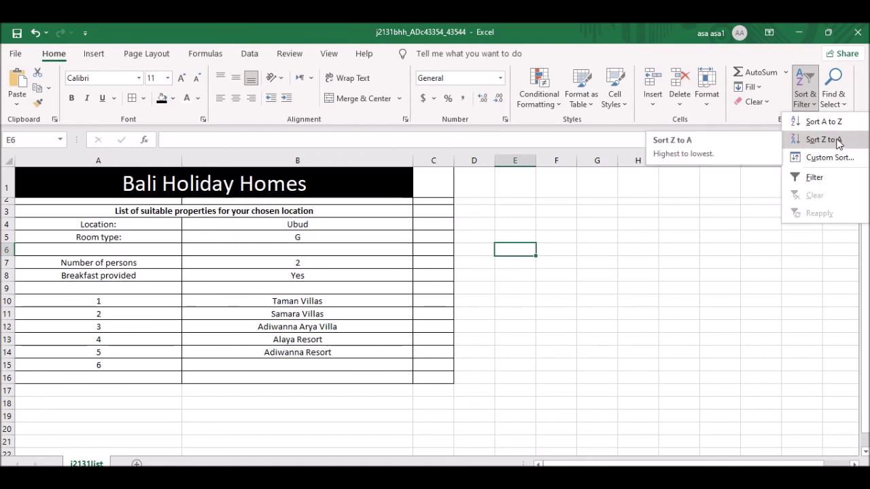
click(815, 177)
click(441, 297)
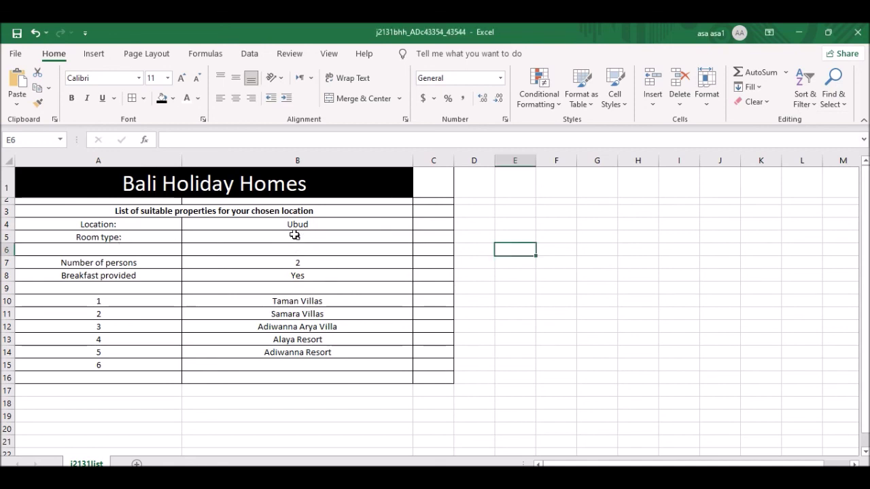
Step: Copy 'Nusa Lembongan' from the exam paper and paste it into the location cell B4
key(alt+Tab)
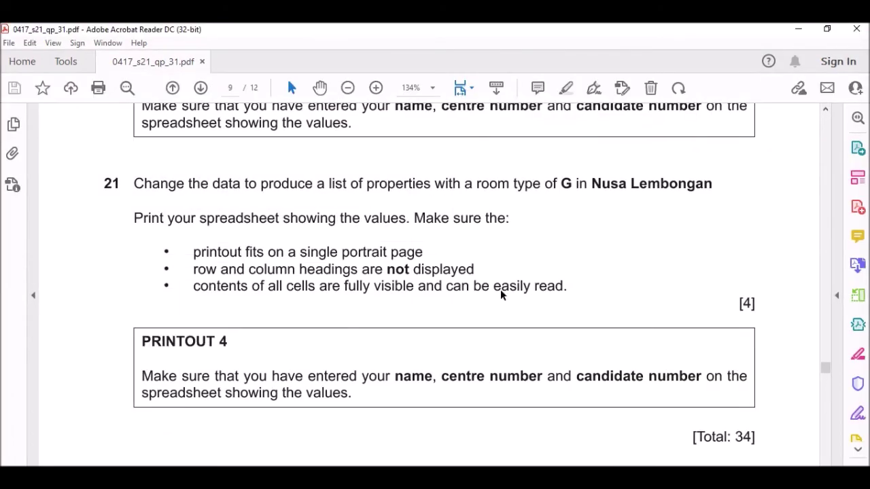
drag(591, 183, 708, 185)
key(ctrl+c)
key(alt+Tab)
click(318, 225)
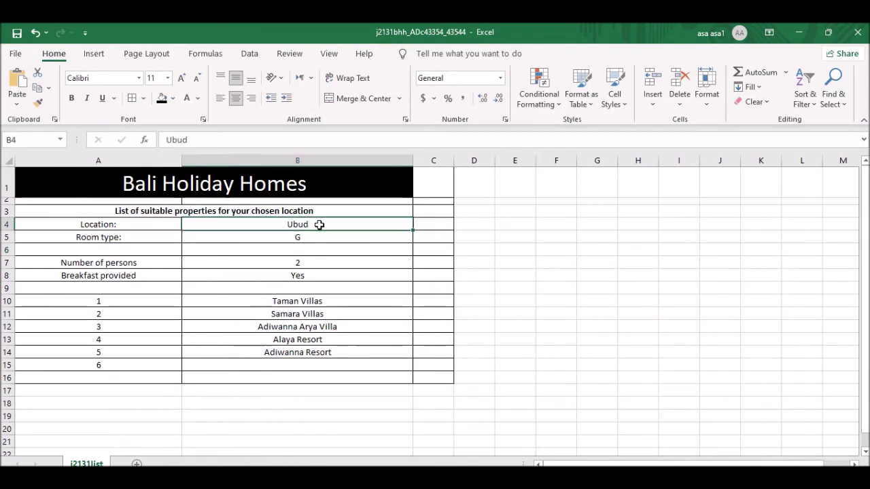
key(ctrl+v)
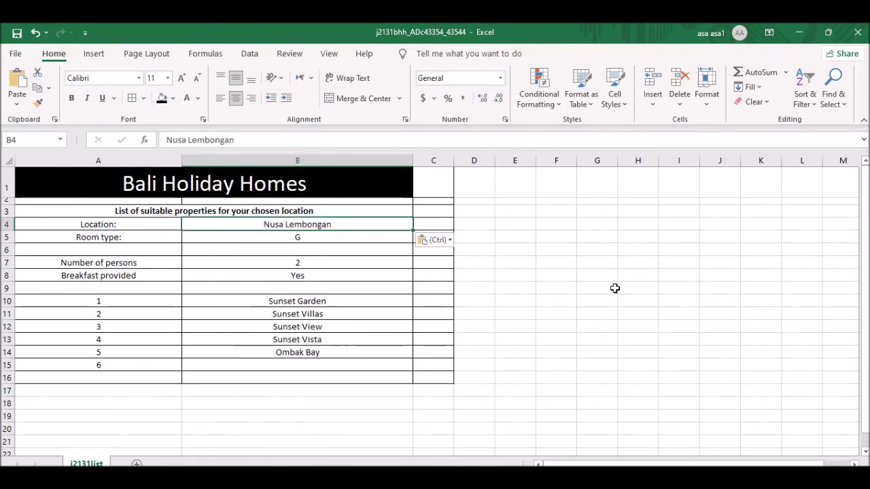
click(615, 289)
Step: Check the lookup formulas in B10–B14 down to Ombak Bay, then review the exam paper's next instructions
click(307, 301)
click(336, 314)
click(326, 327)
click(326, 339)
click(327, 351)
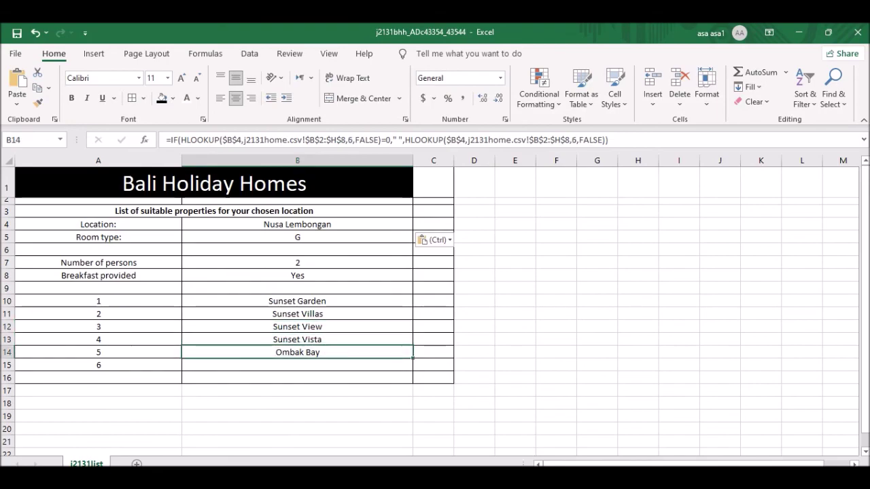
key(alt+Tab)
scroll(403, 252, down, 1)
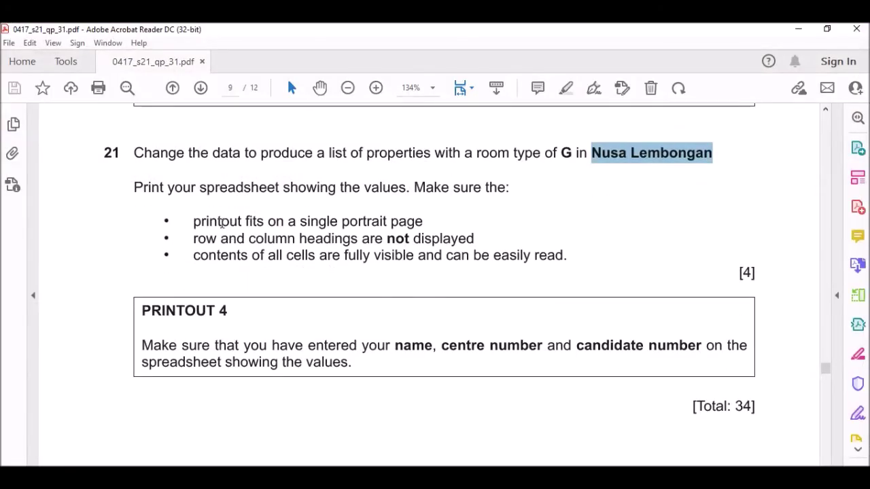
key(alt+Tab)
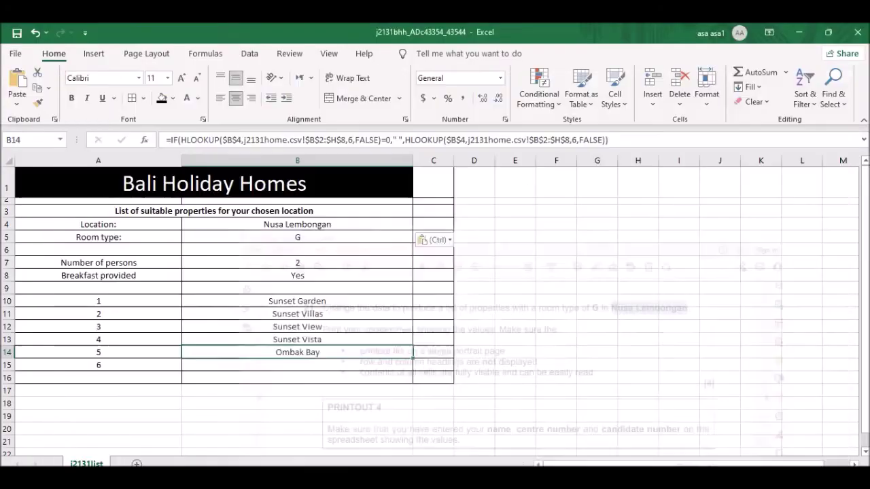
Step: Preview the Nusa Lembongan list for printing, then find the paper's '[Total: 34]' mark
key(ctrl+p)
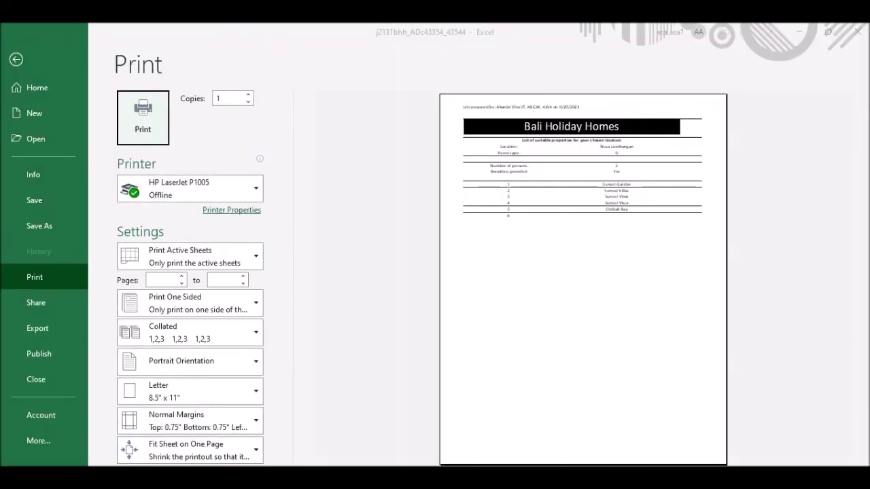
key(alt+Tab)
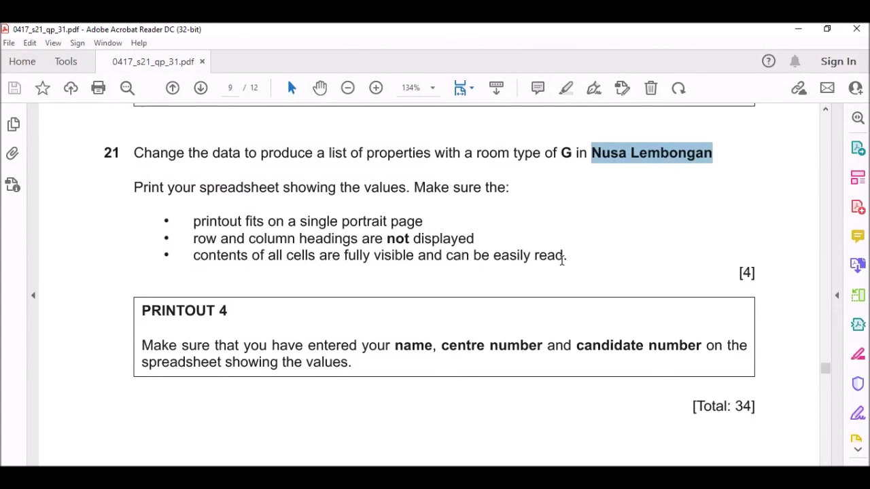
scroll(573, 272, down, 5)
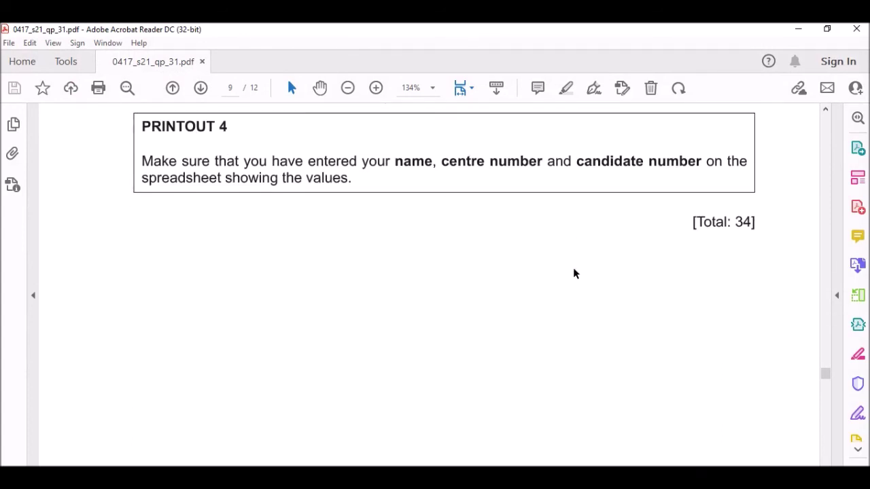
drag(696, 225, 776, 225)
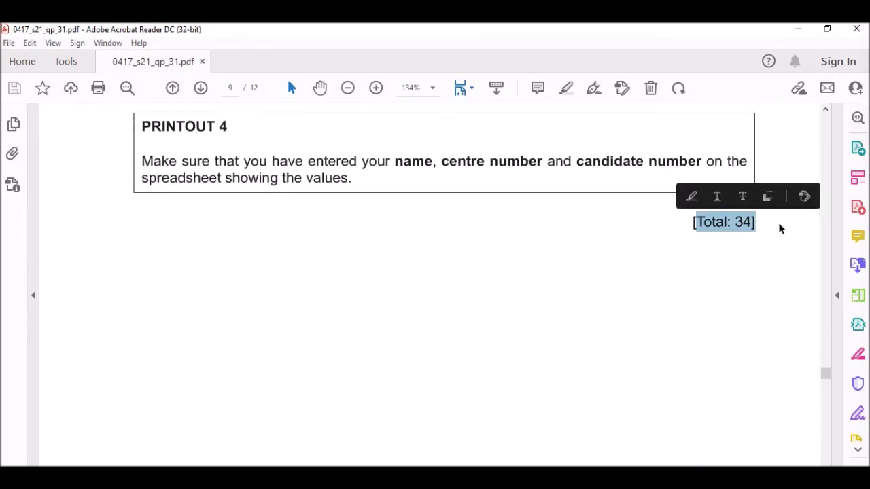